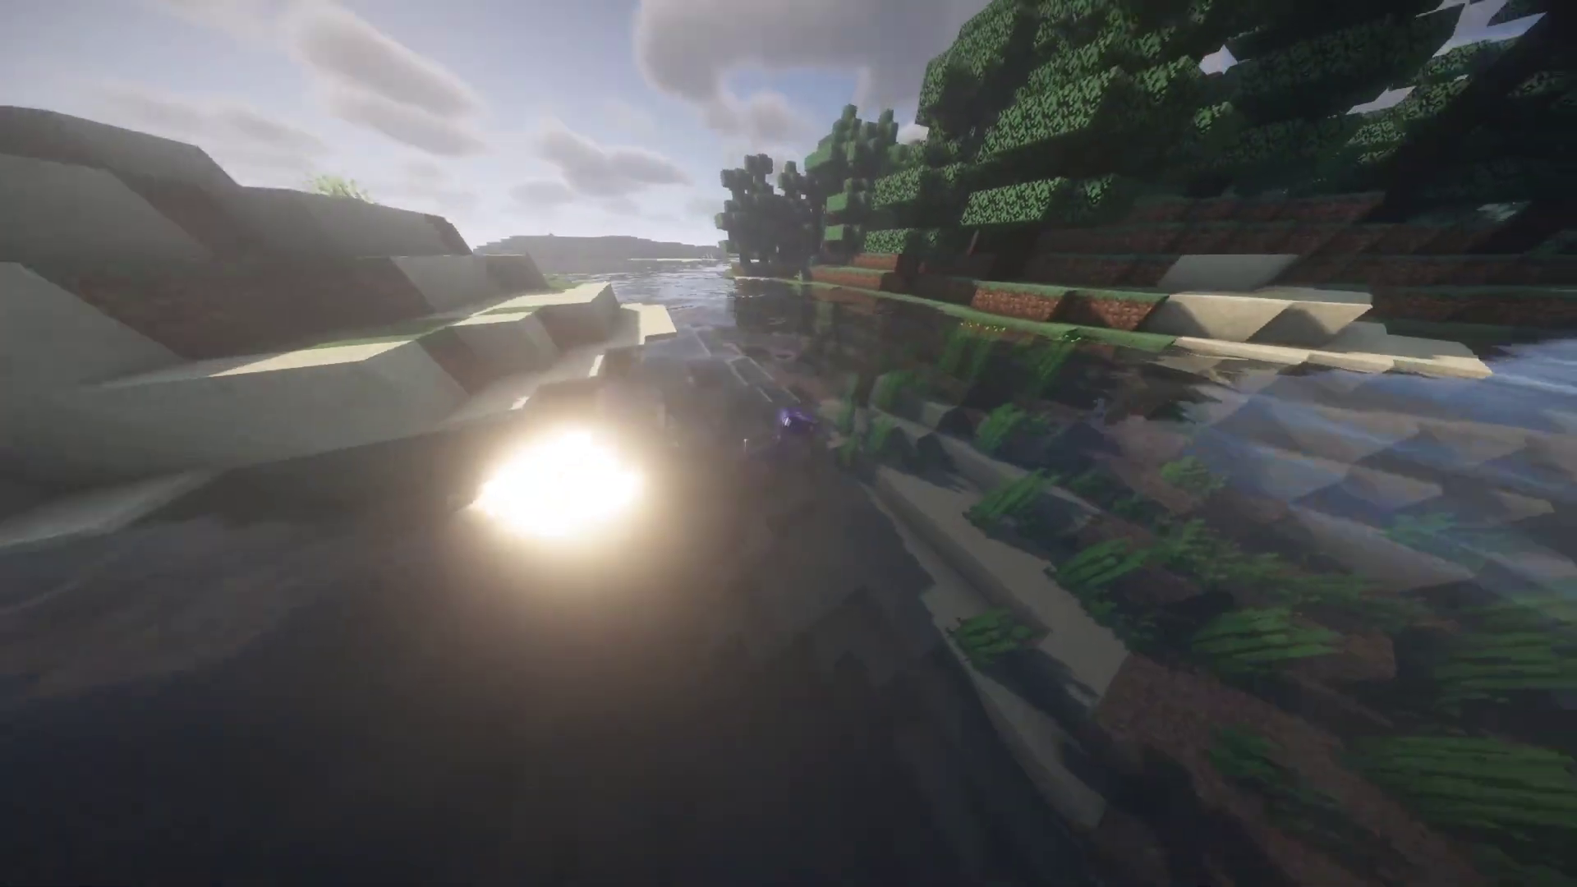
Pause the game and save and quit the river world to the title screen.
{"action": "key", "text": "Escape"}
{"action": "left_click", "coordinate": [763, 587]}
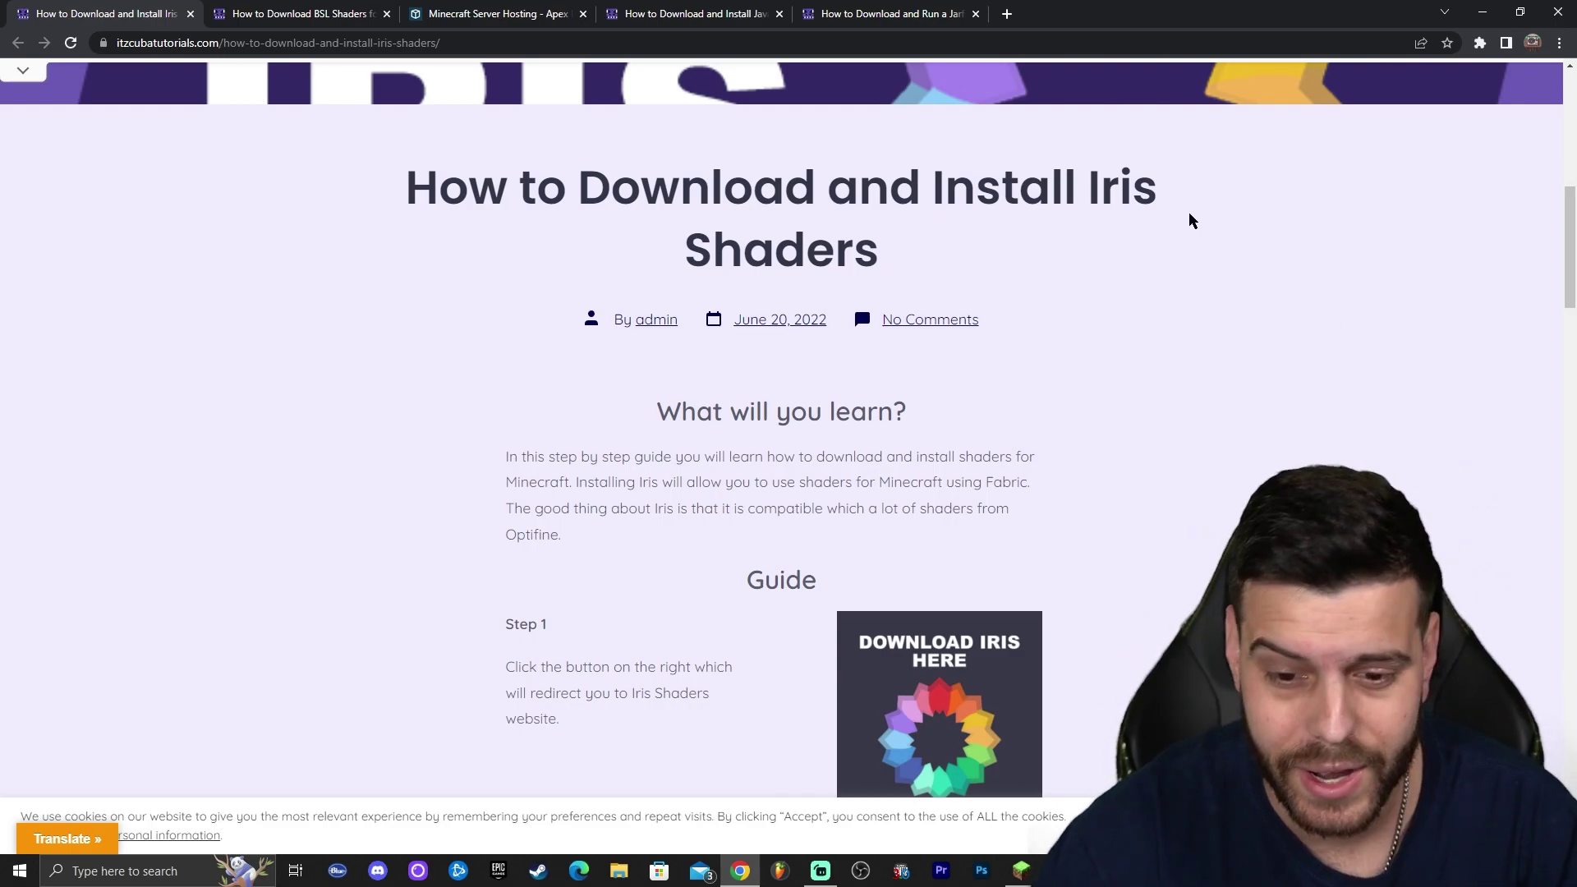
Read through the steps of the itzcubatutorials Iris installation guide.
{"action": "scroll", "coordinate": [1195, 230], "scroll_direction": "down", "scroll_amount": 1}
{"action": "scroll", "coordinate": [1195, 238], "scroll_direction": "down", "scroll_amount": 3}
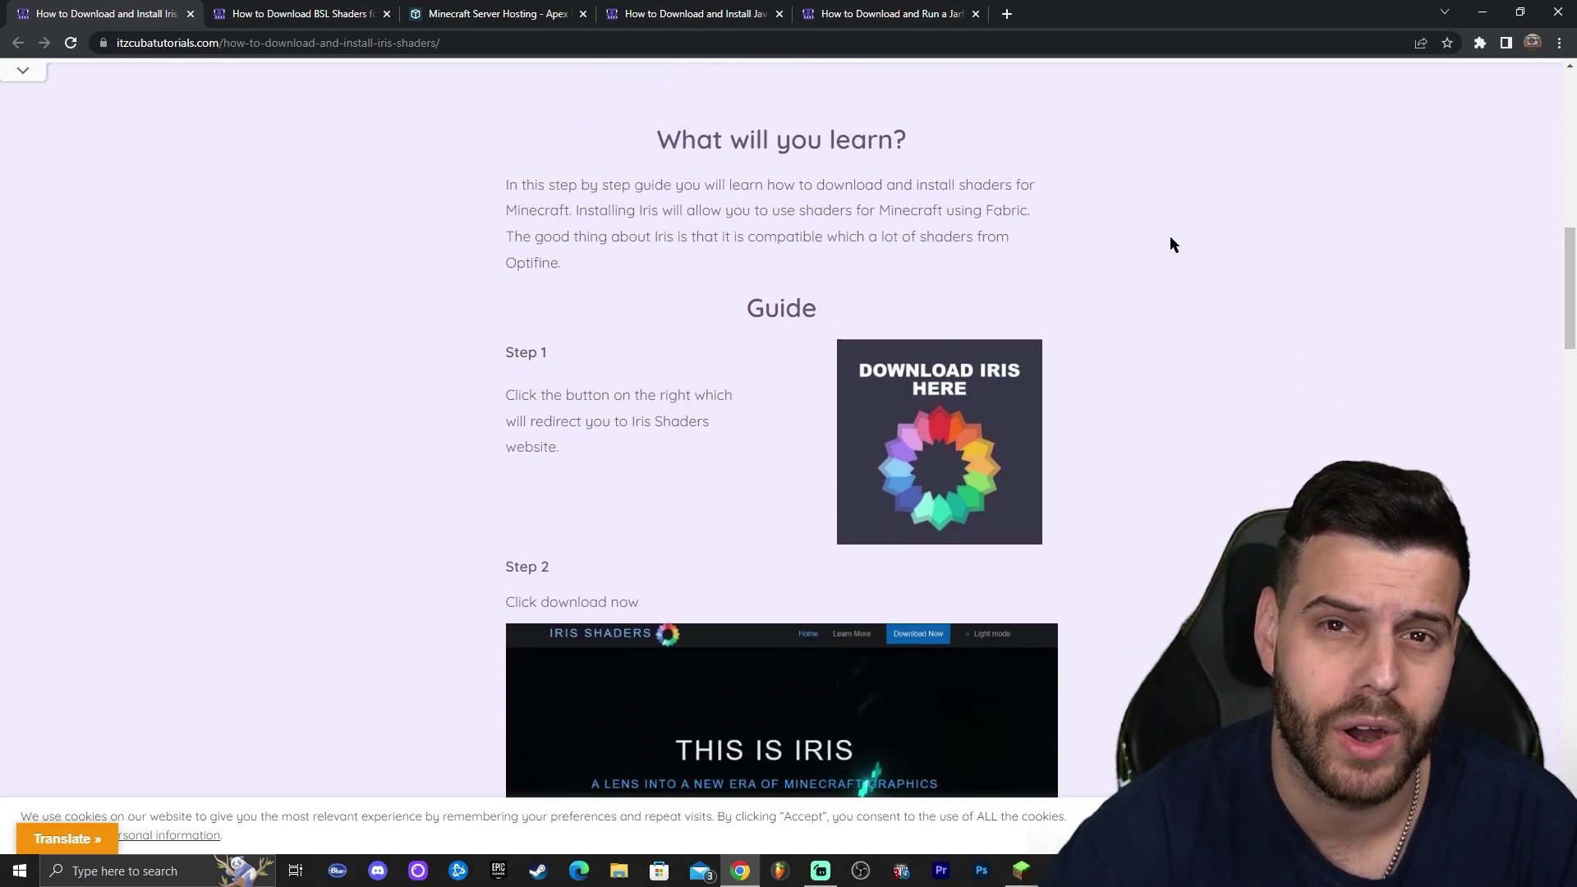
{"action": "scroll", "coordinate": [1165, 230], "scroll_direction": "down", "scroll_amount": 3}
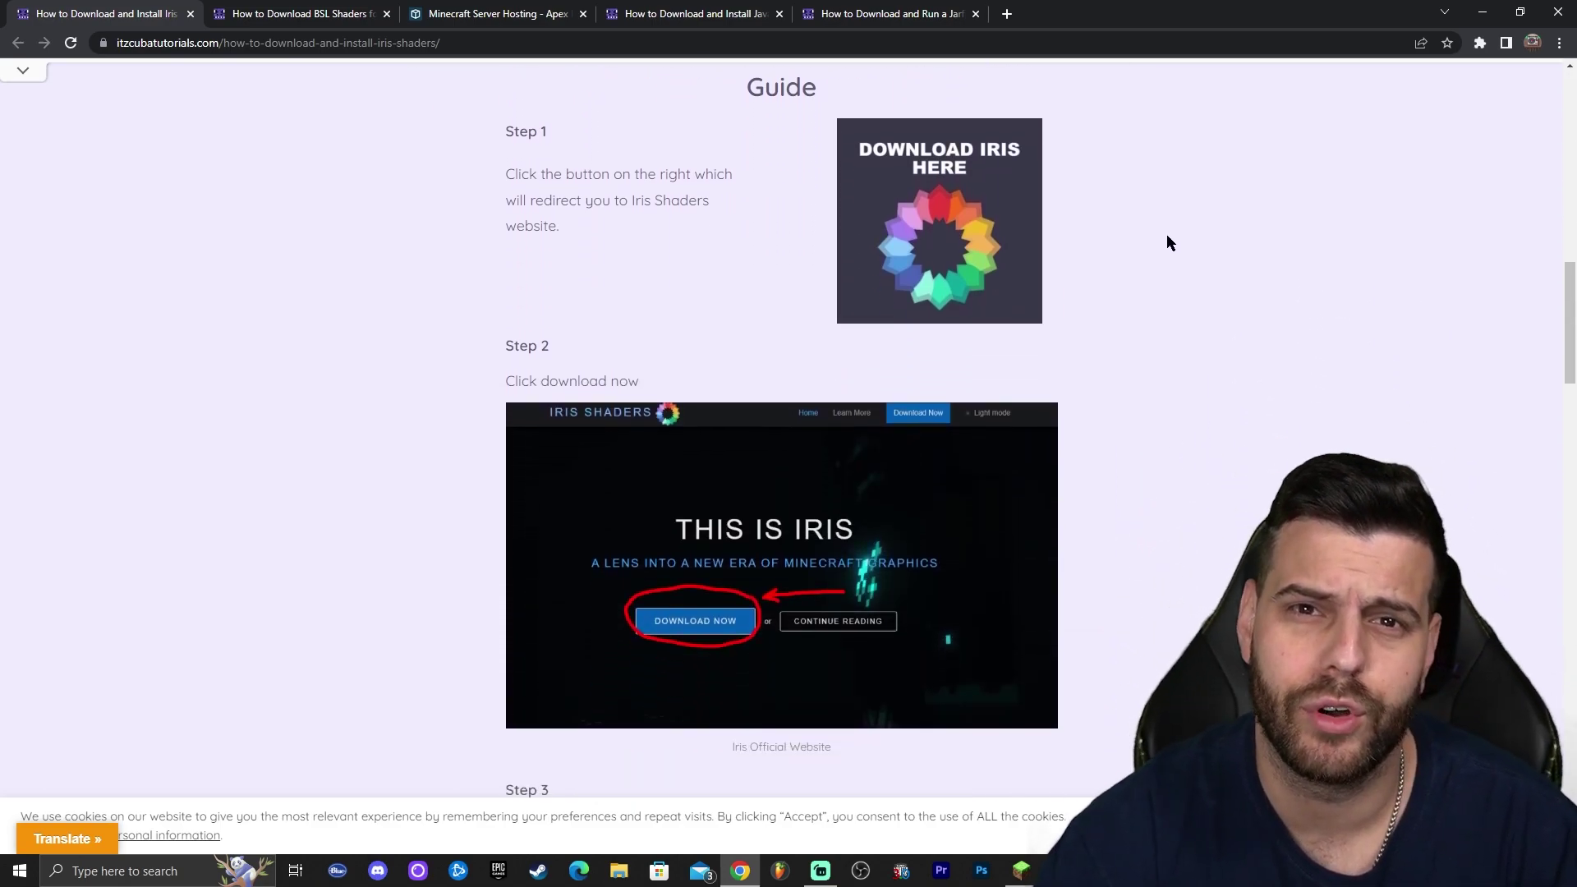
{"action": "scroll", "coordinate": [1319, 275], "scroll_direction": "up", "scroll_amount": 2}
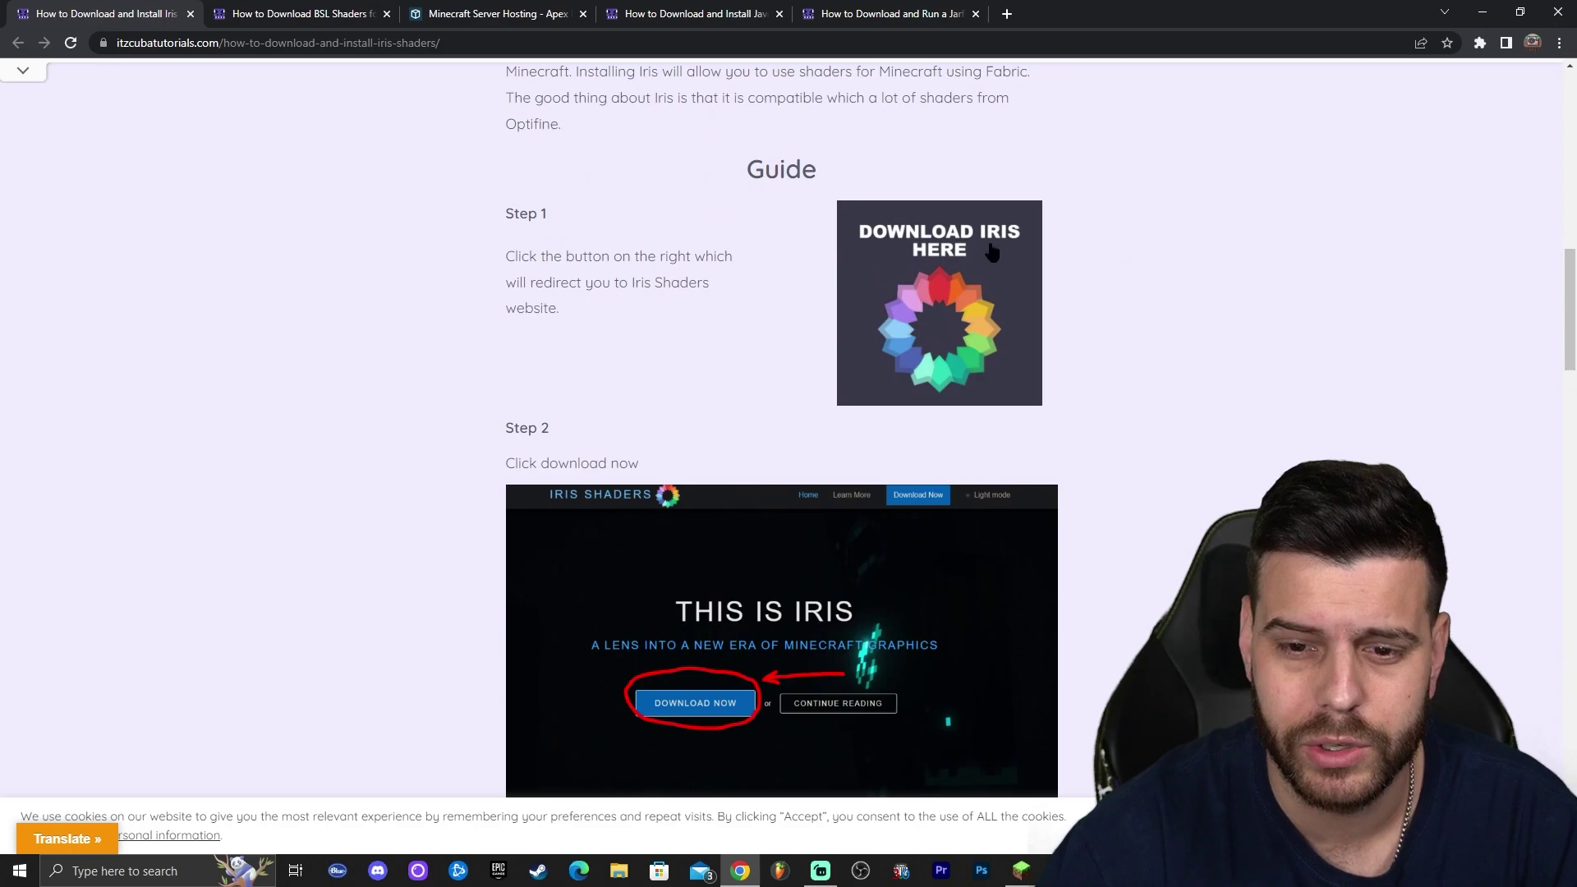
{"action": "scroll", "coordinate": [1170, 273], "scroll_direction": "down", "scroll_amount": 3}
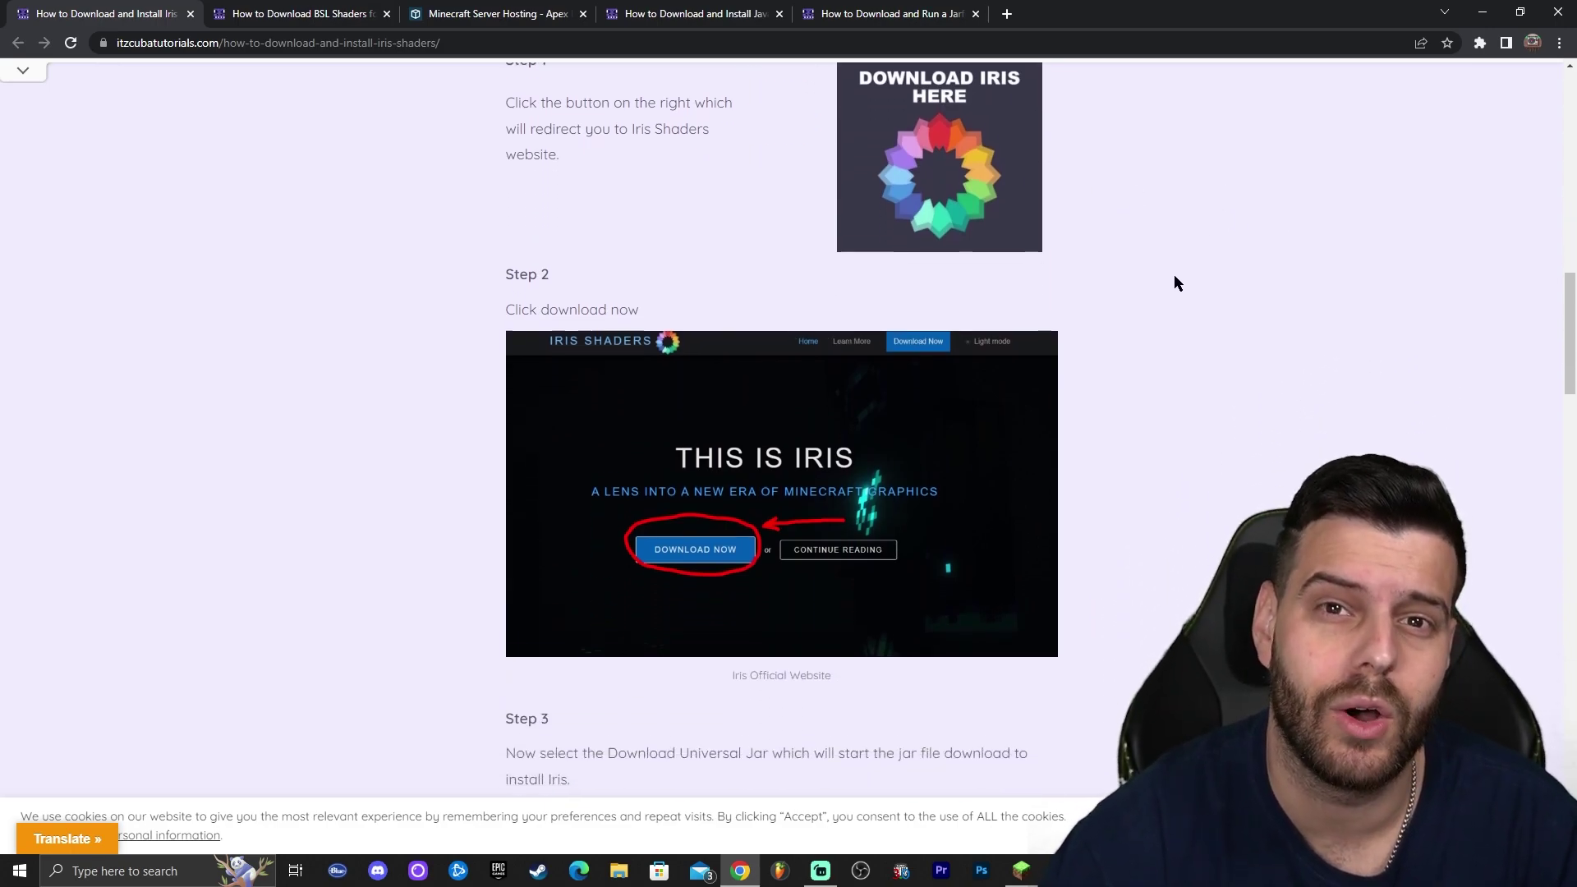
{"action": "scroll", "coordinate": [1142, 276], "scroll_direction": "down", "scroll_amount": 1}
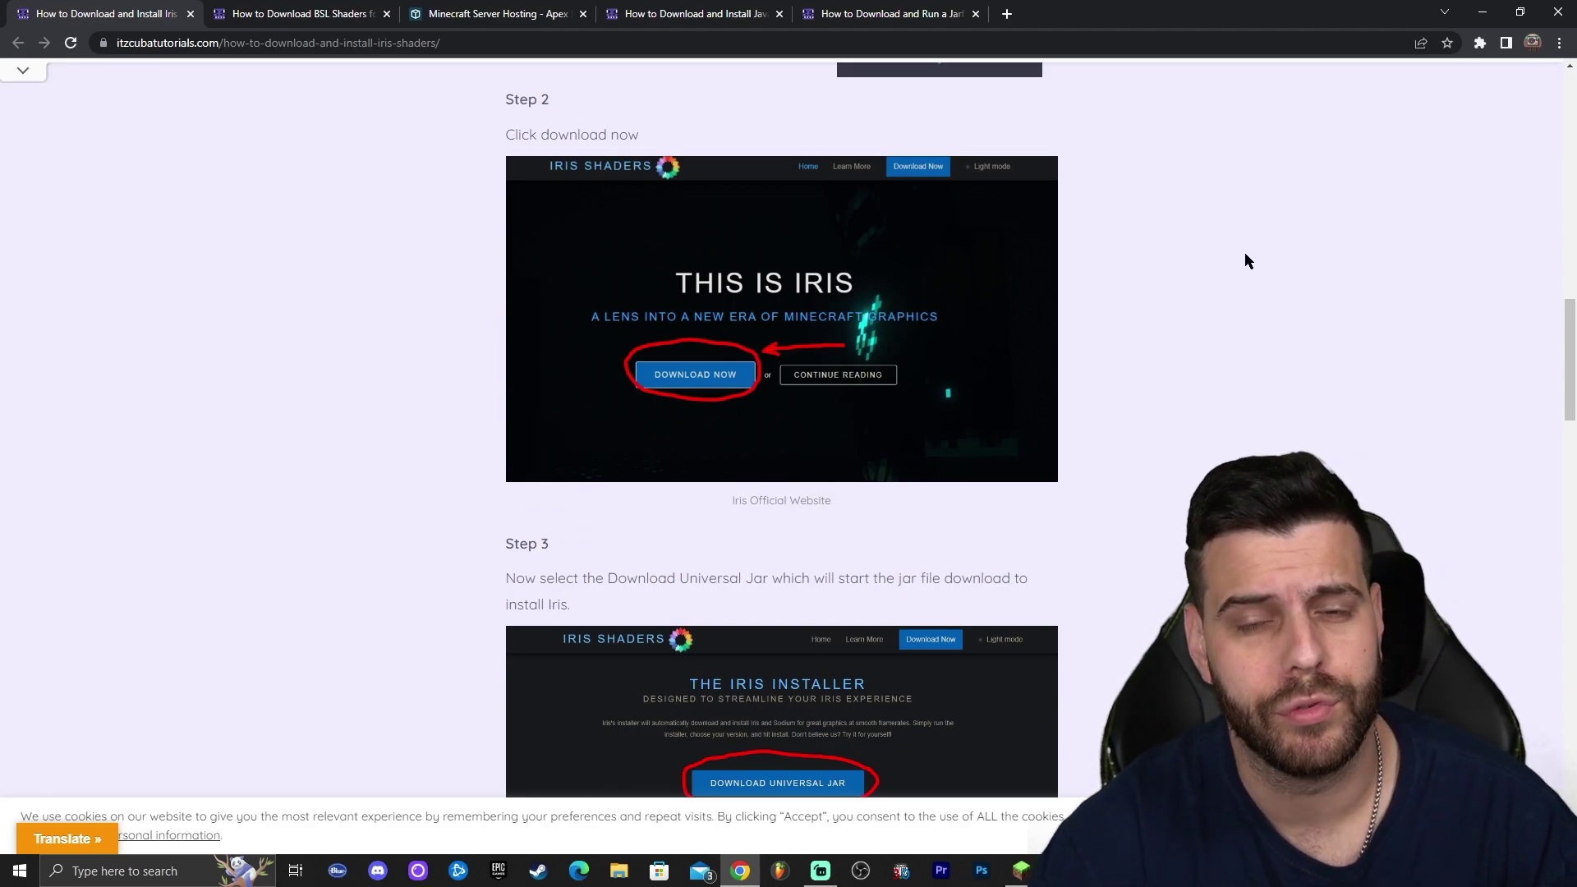
{"action": "scroll", "coordinate": [1194, 279], "scroll_direction": "down", "scroll_amount": 7}
{"action": "scroll", "coordinate": [1182, 283], "scroll_direction": "down", "scroll_amount": 4}
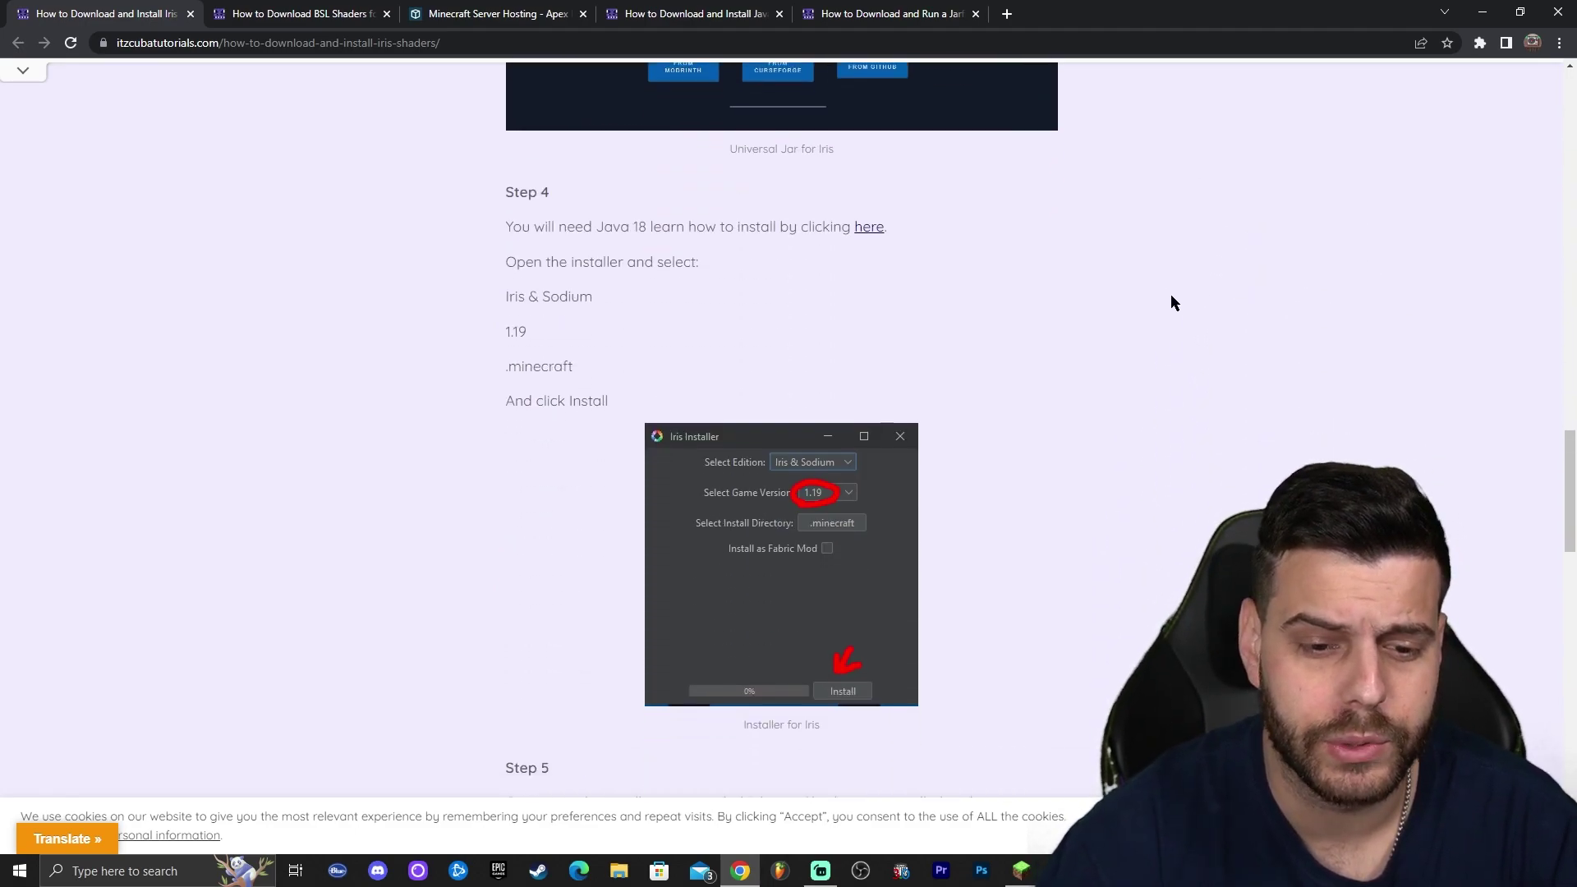
Return to Step 1 and open irisshaders.net from the 'Download Iris Here' image.
{"action": "scroll", "coordinate": [1232, 304], "scroll_direction": "up", "scroll_amount": 13}
{"action": "scroll", "coordinate": [1199, 305], "scroll_direction": "up", "scroll_amount": 2}
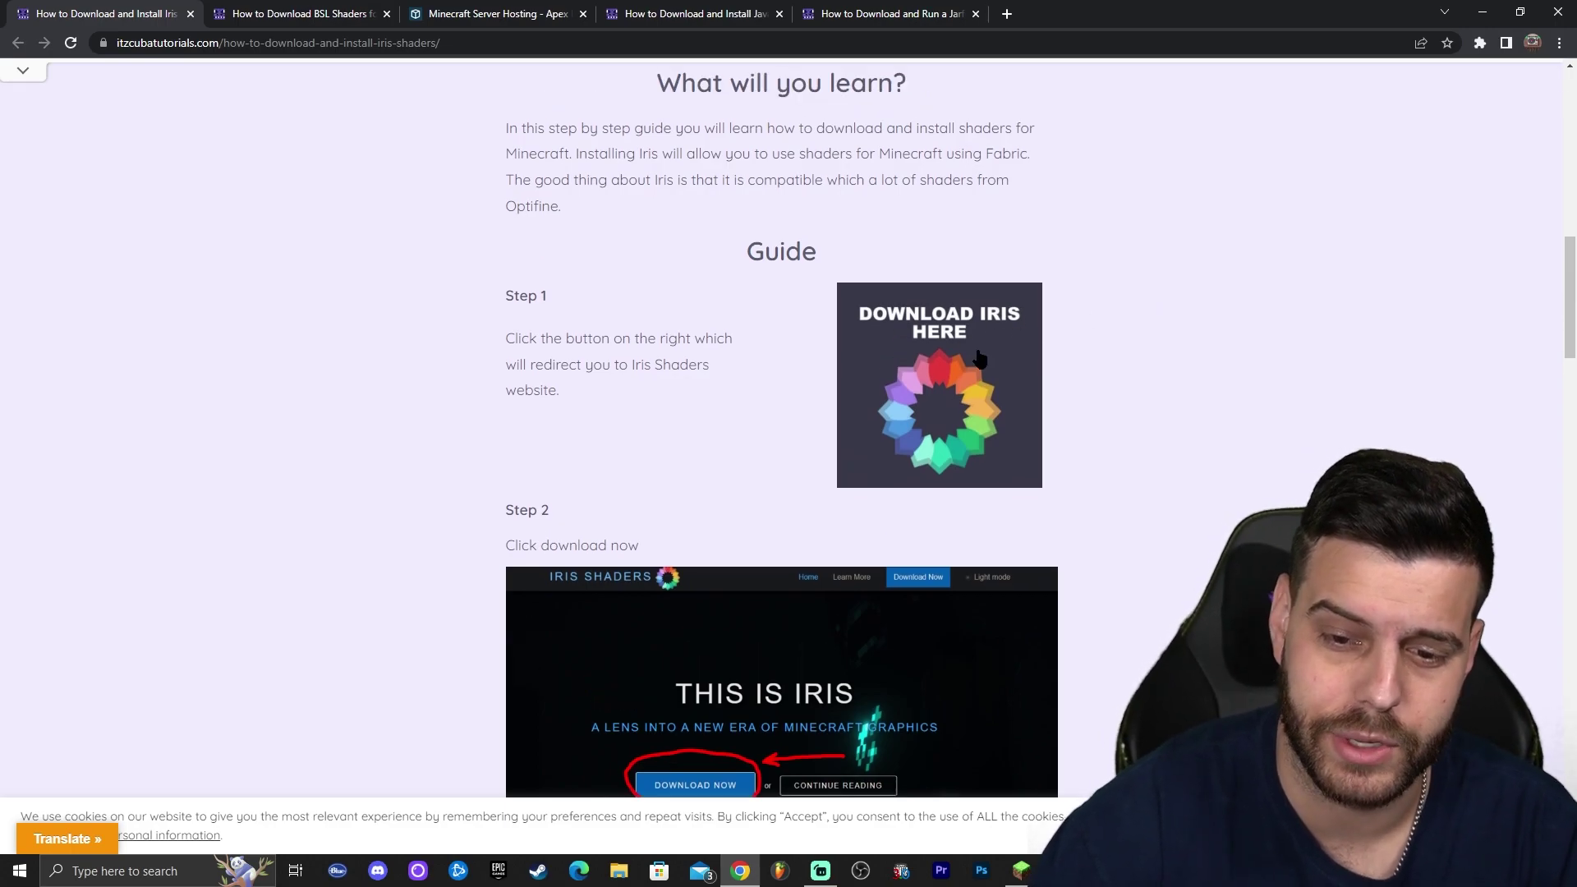
{"action": "scroll", "coordinate": [966, 228], "scroll_direction": "up", "scroll_amount": 7}
{"action": "scroll", "coordinate": [966, 228], "scroll_direction": "down", "scroll_amount": 4}
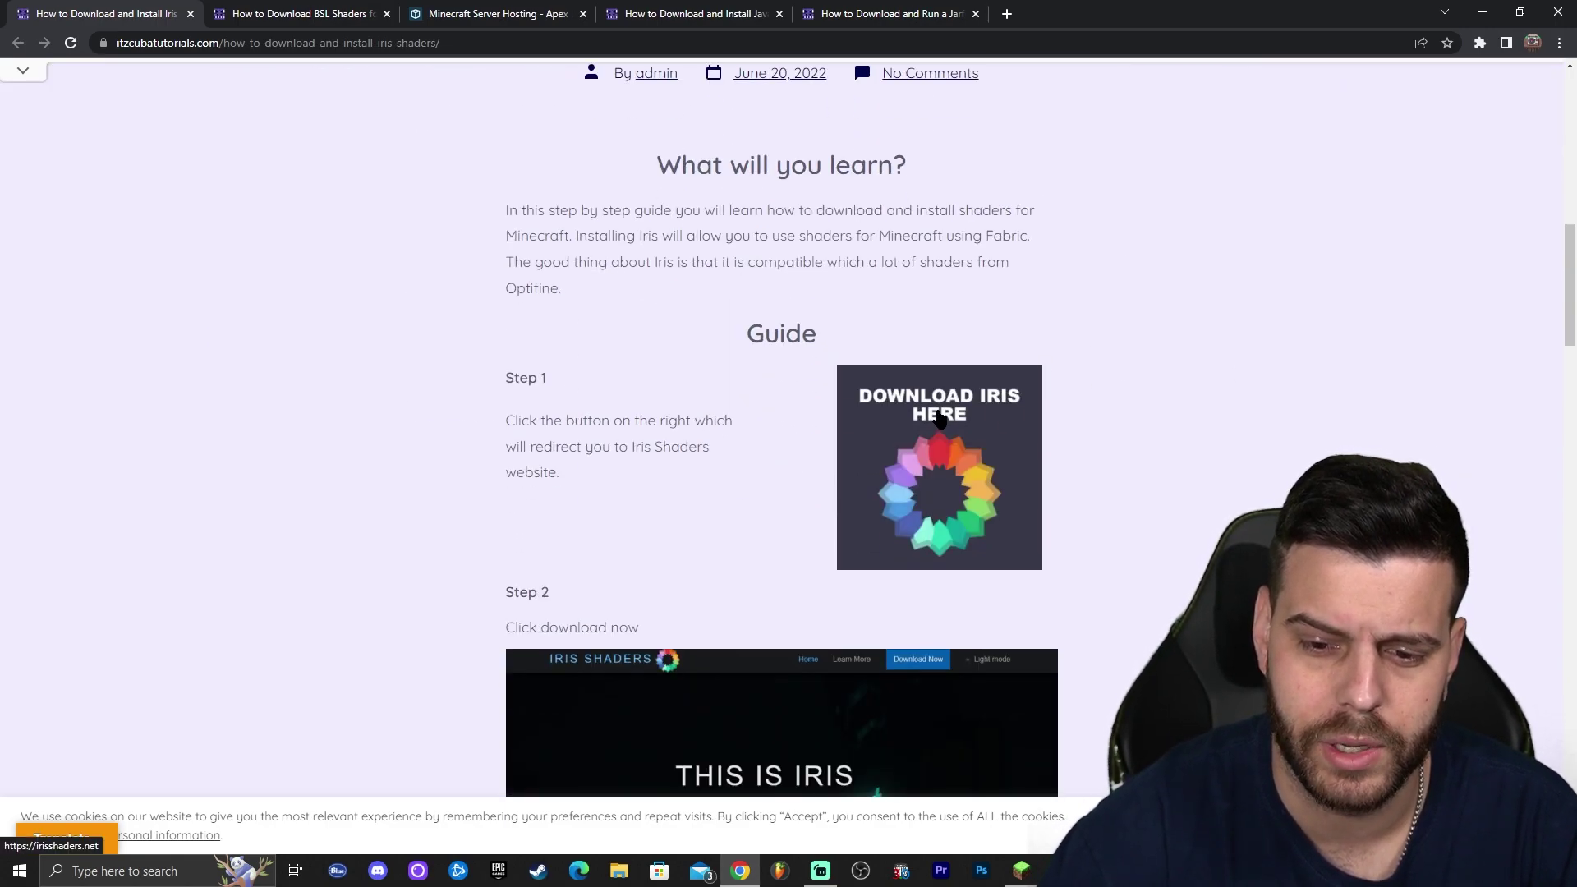
{"action": "left_click", "coordinate": [936, 412]}
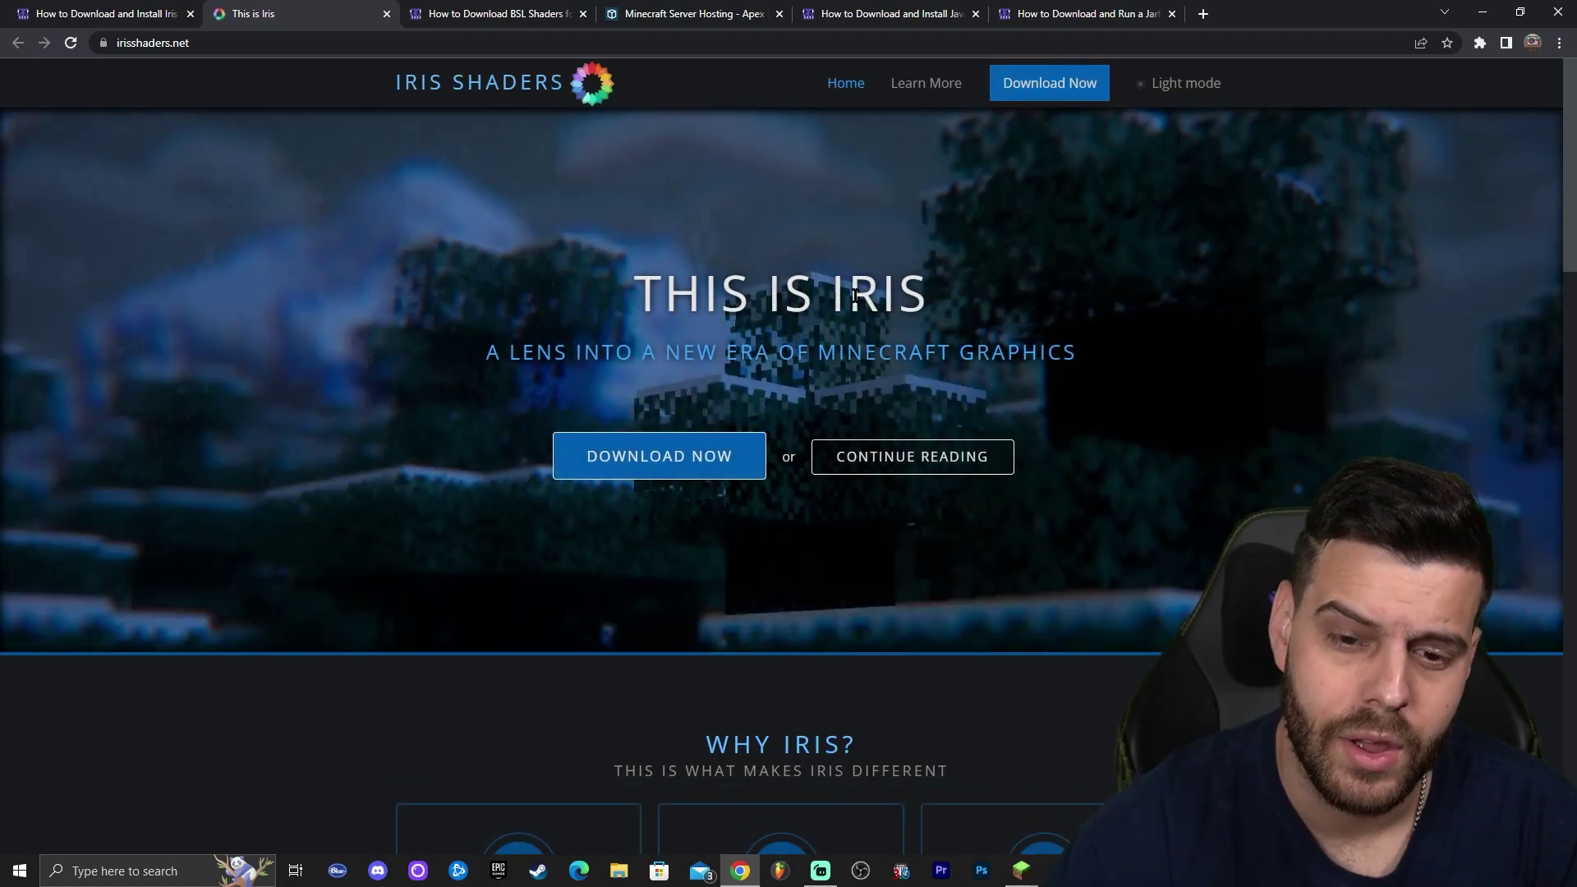
Download the universal installer Iris-Installer-3.0.1 (1).jar into the Downloads folder.
{"action": "left_click", "coordinate": [713, 463]}
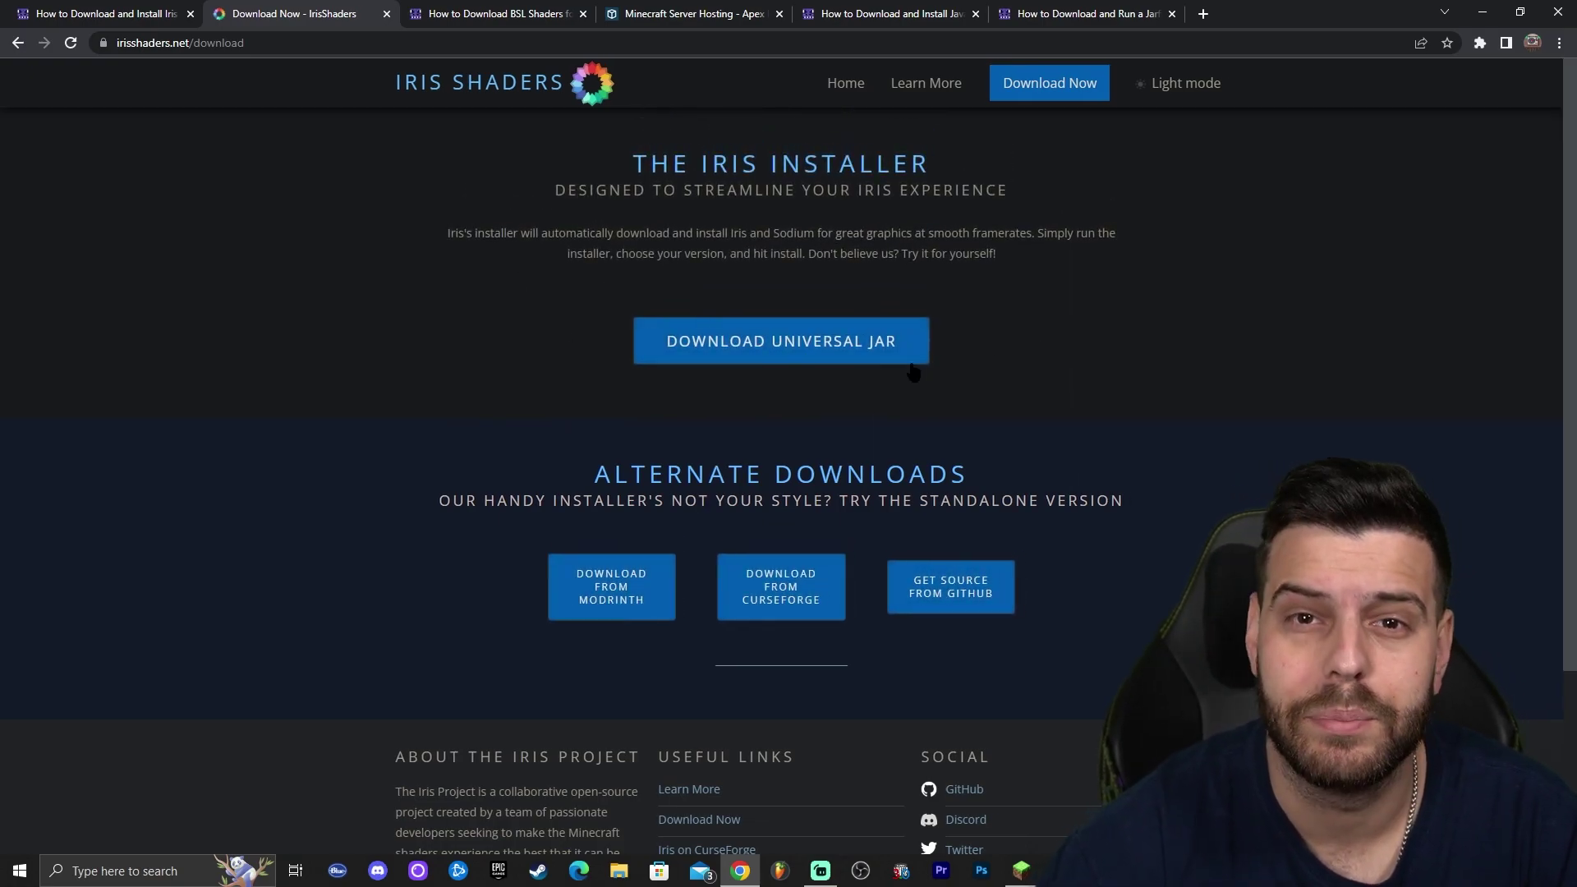
{"action": "left_click", "coordinate": [865, 352]}
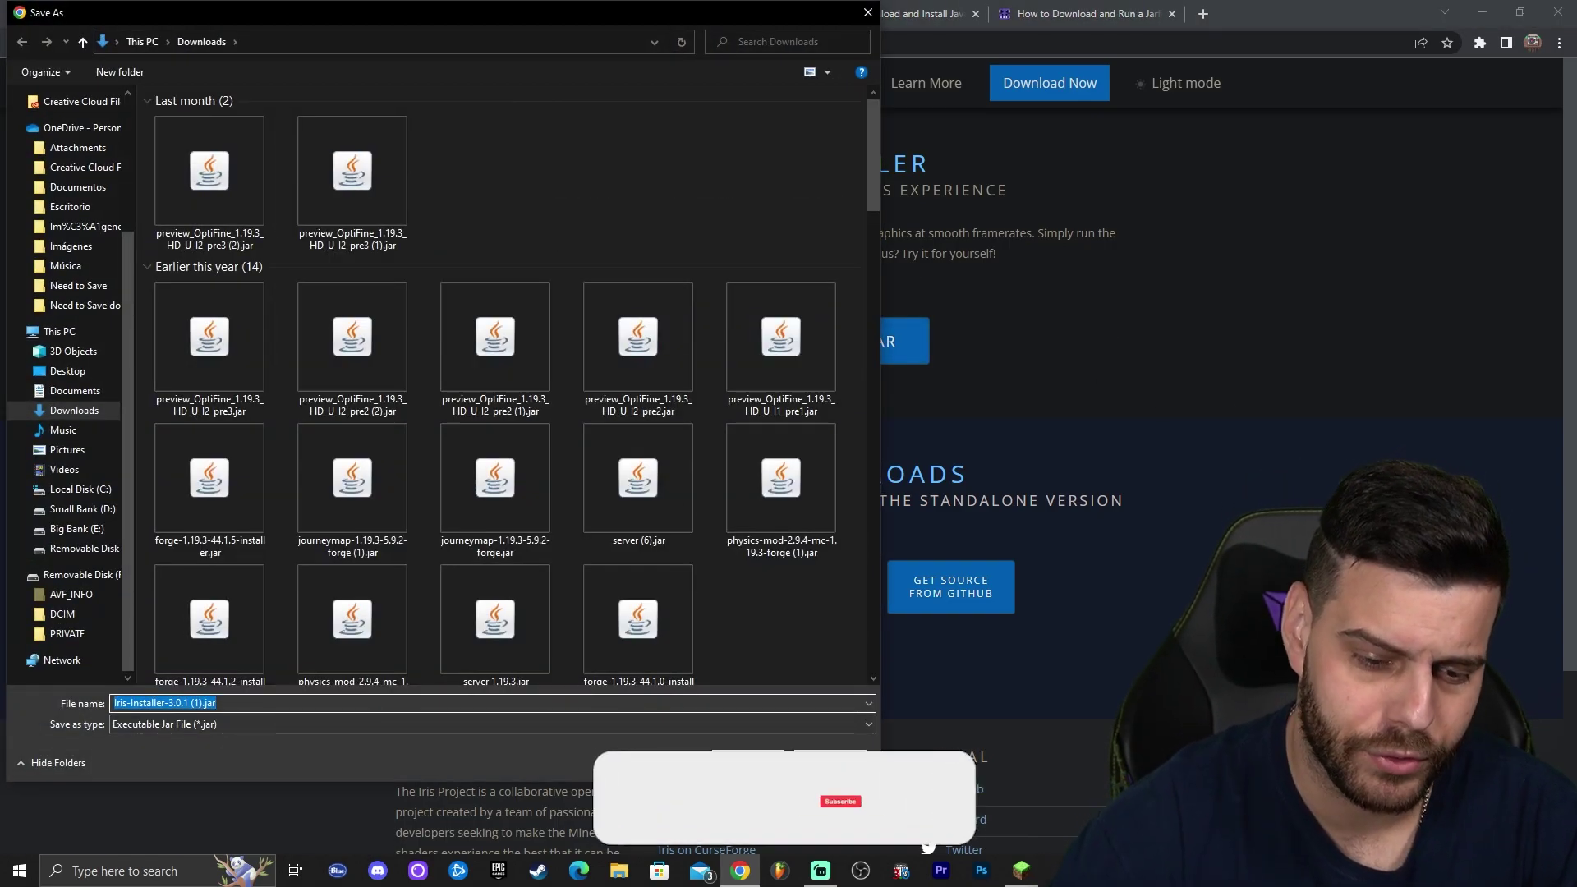
{"action": "key", "text": "Return"}
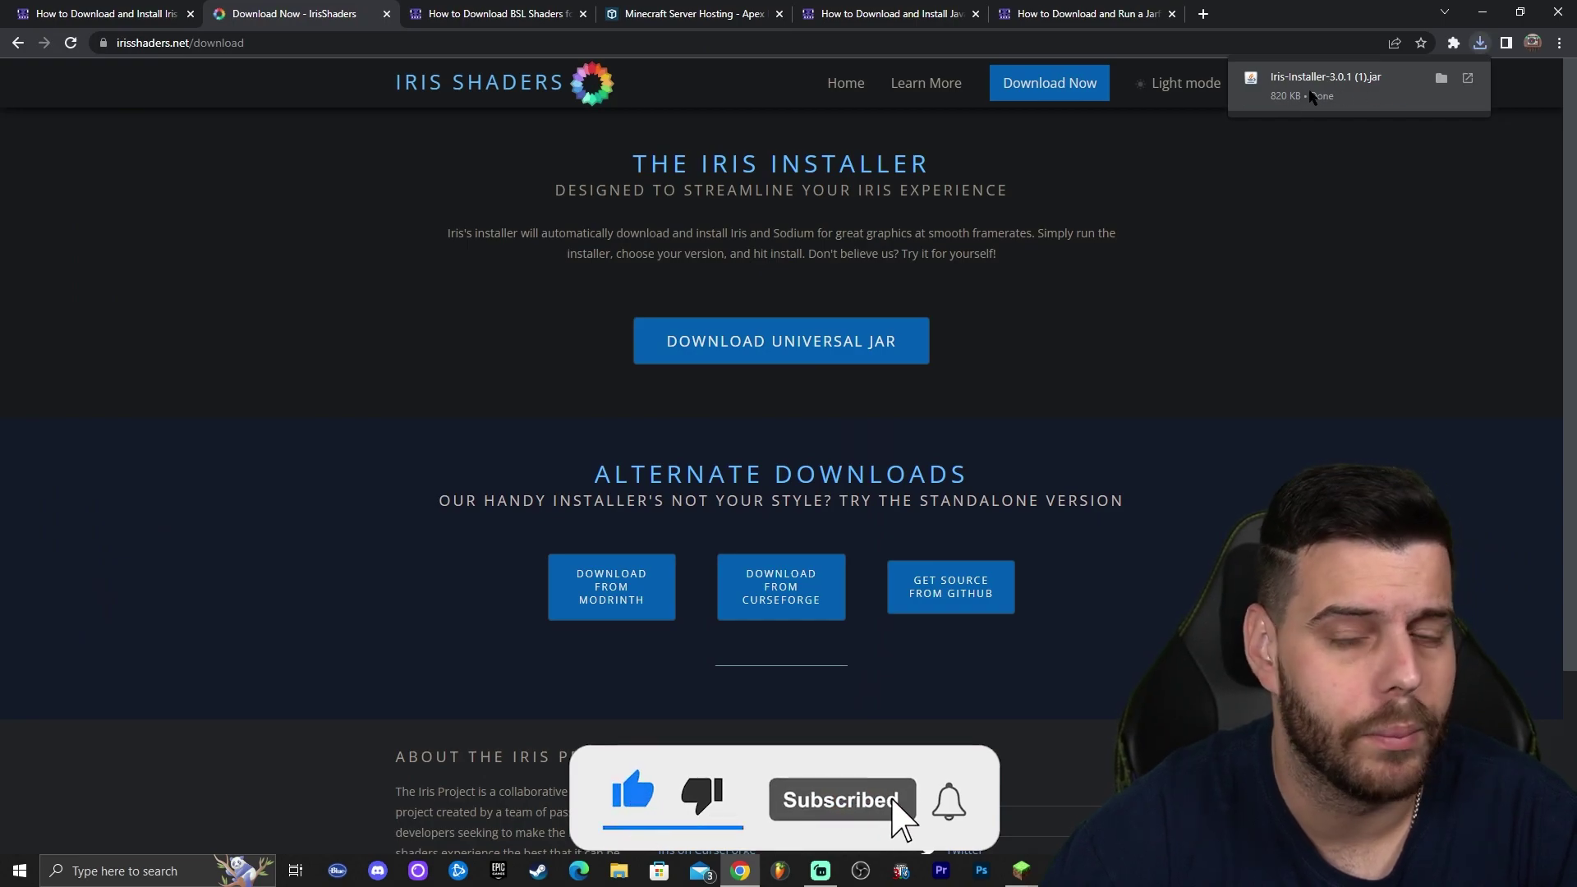
Shrink Chrome to a window and drag Iris-Installer-3.0.1 (1).jar from recent downloads onto the desktop.
{"action": "left_click_drag", "start_coordinate": [1277, 6], "coordinate": [1368, 34]}
{"action": "left_click", "coordinate": [1447, 59]}
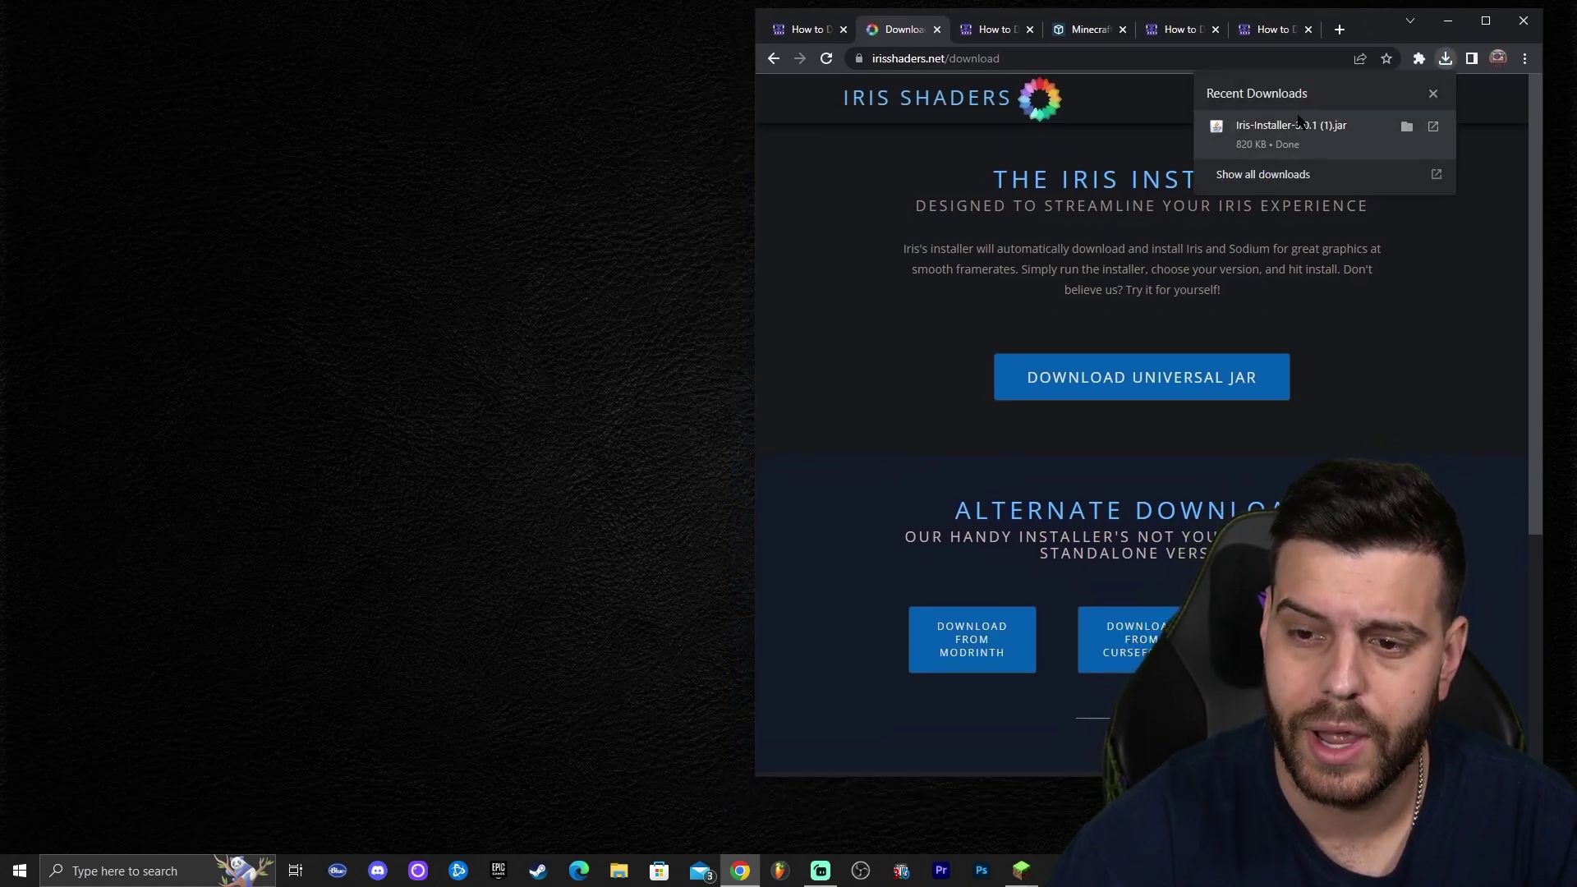
{"action": "left_click_drag", "start_coordinate": [1196, 145], "coordinate": [518, 198]}
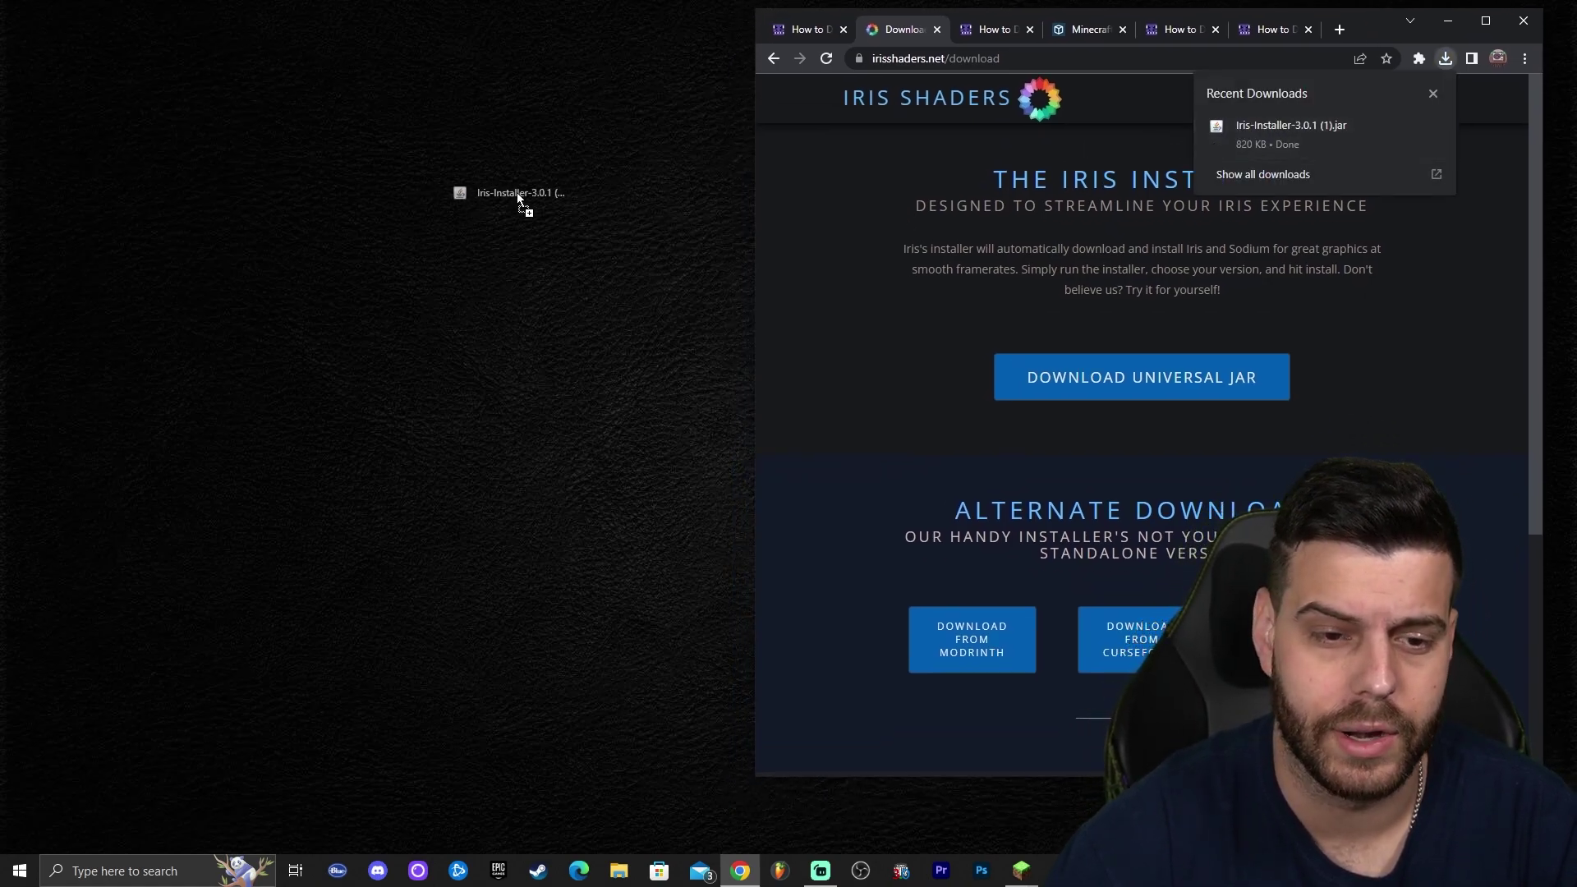
{"action": "left_click_drag", "start_coordinate": [411, 198], "coordinate": [452, 203]}
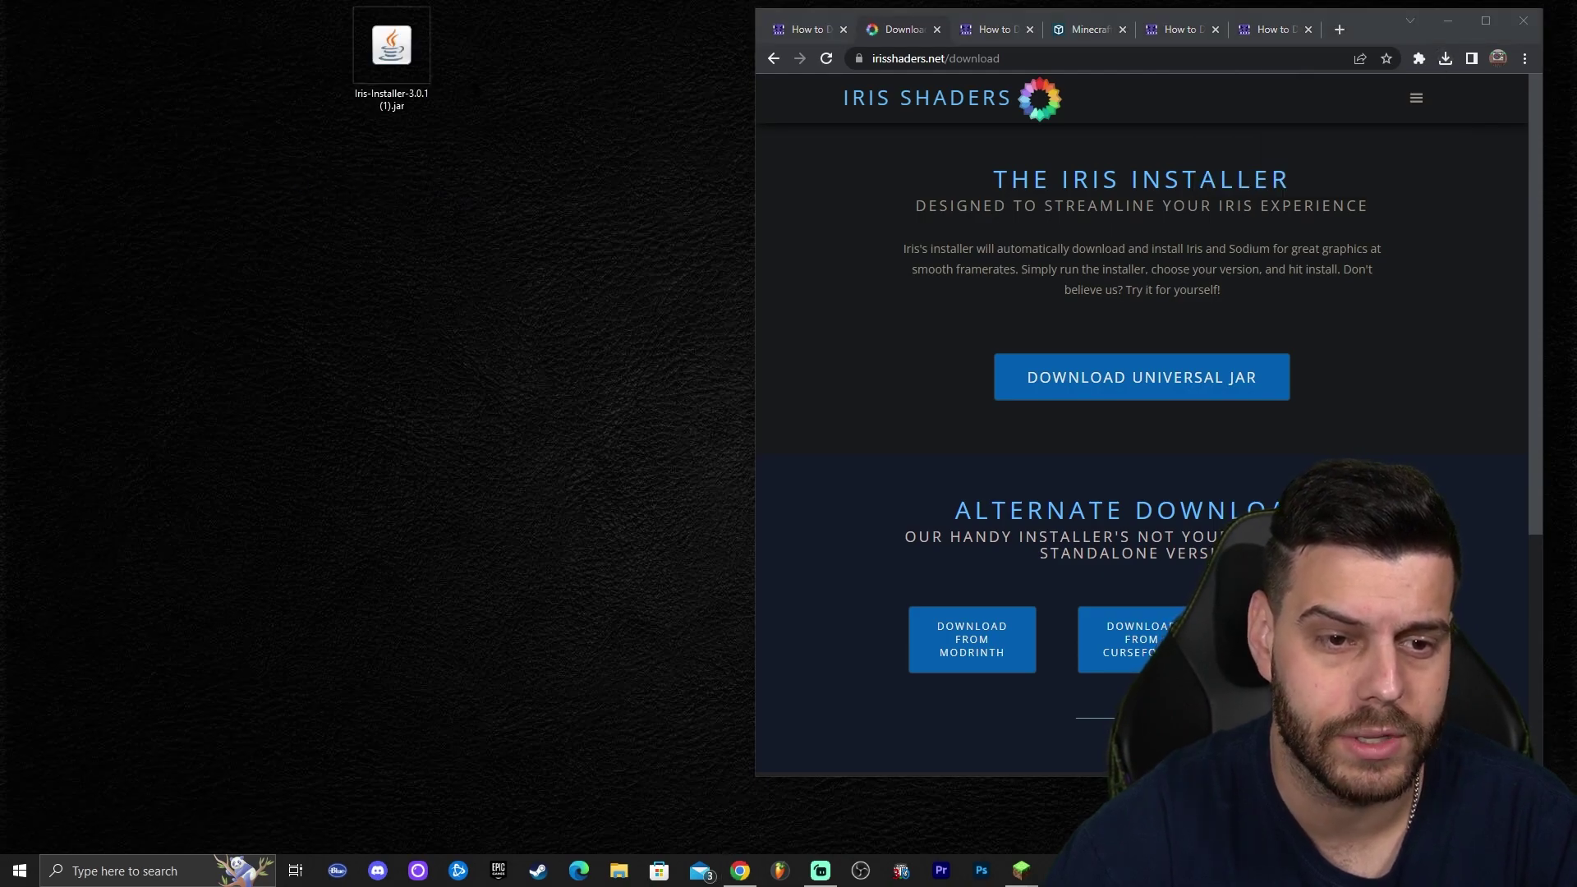
{"action": "left_click_drag", "start_coordinate": [392, 49], "coordinate": [392, 171]}
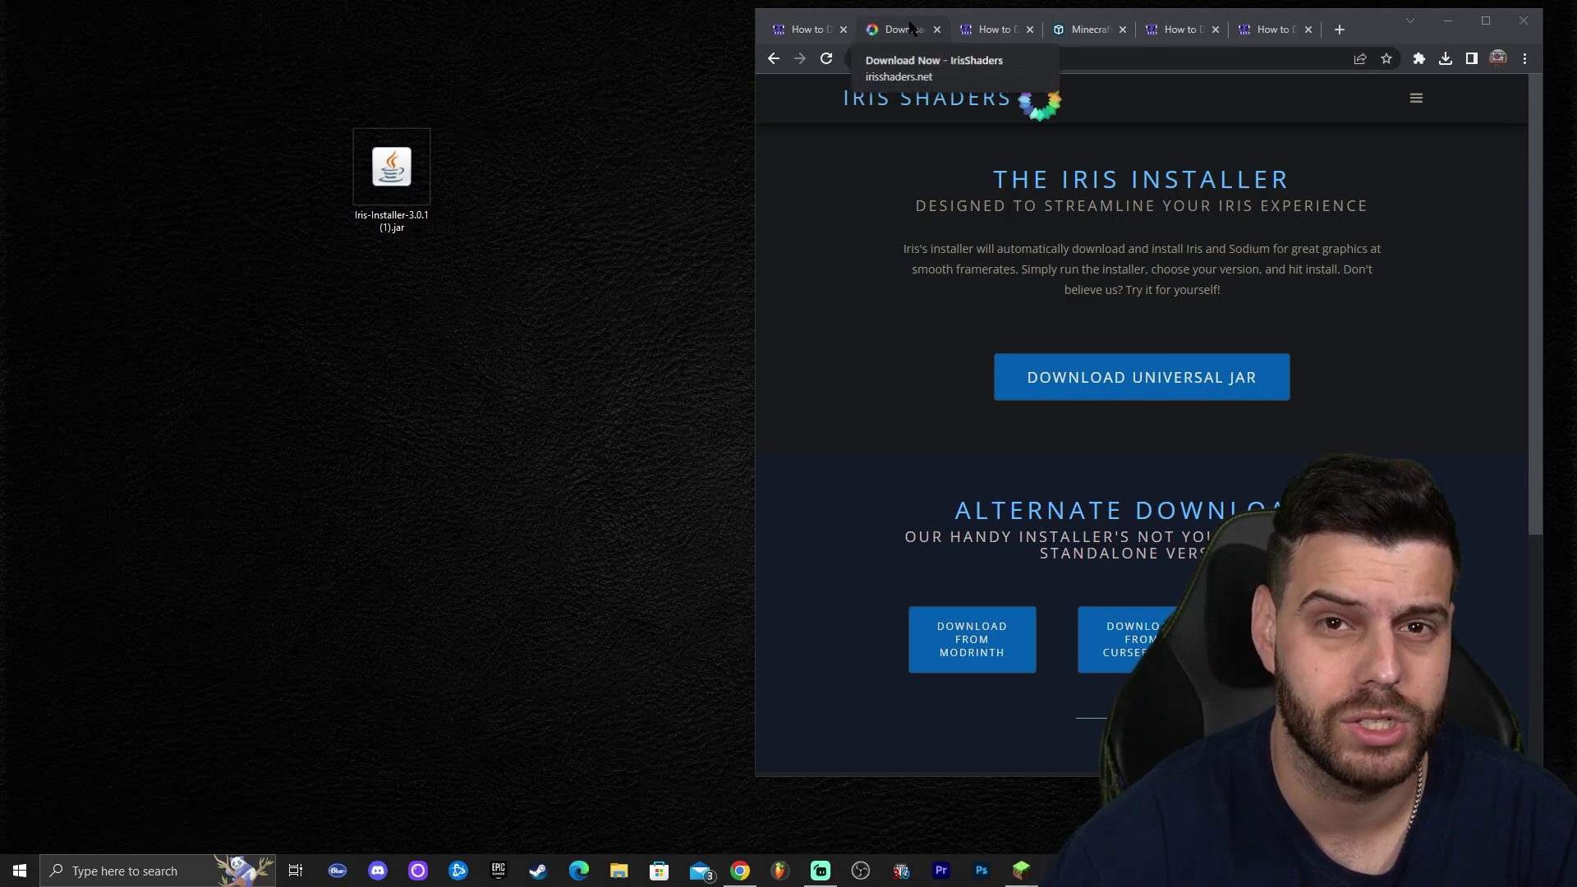
In the maximized BSL guide tab, follow the 'Download BSL Here' image to CurseForge.
{"action": "left_click", "coordinate": [990, 29]}
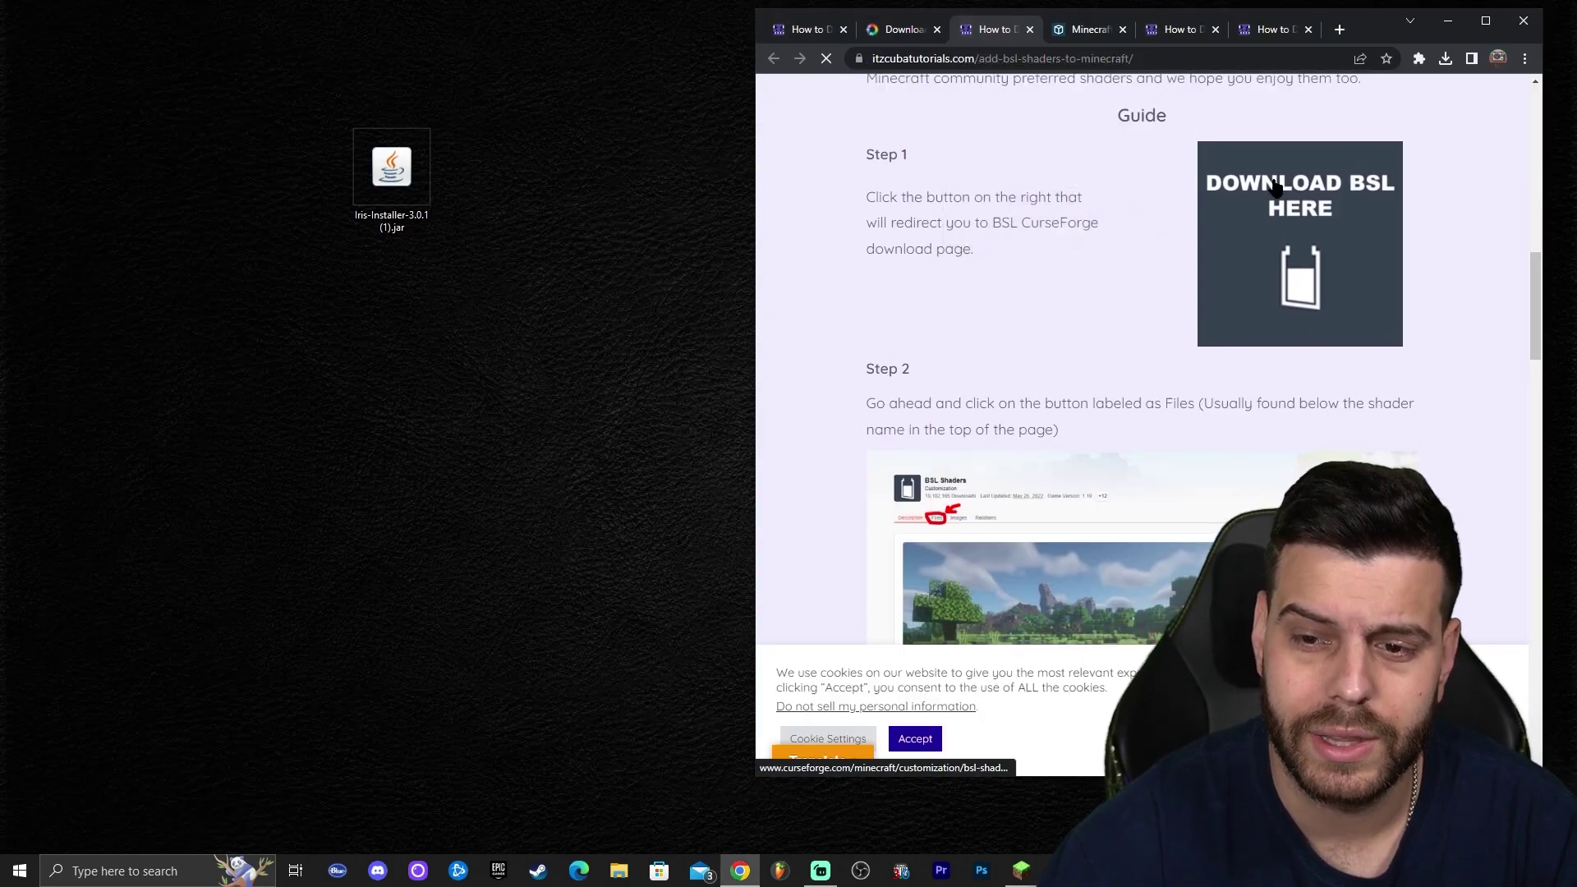
{"action": "scroll", "coordinate": [1397, 223], "scroll_direction": "up", "scroll_amount": 2}
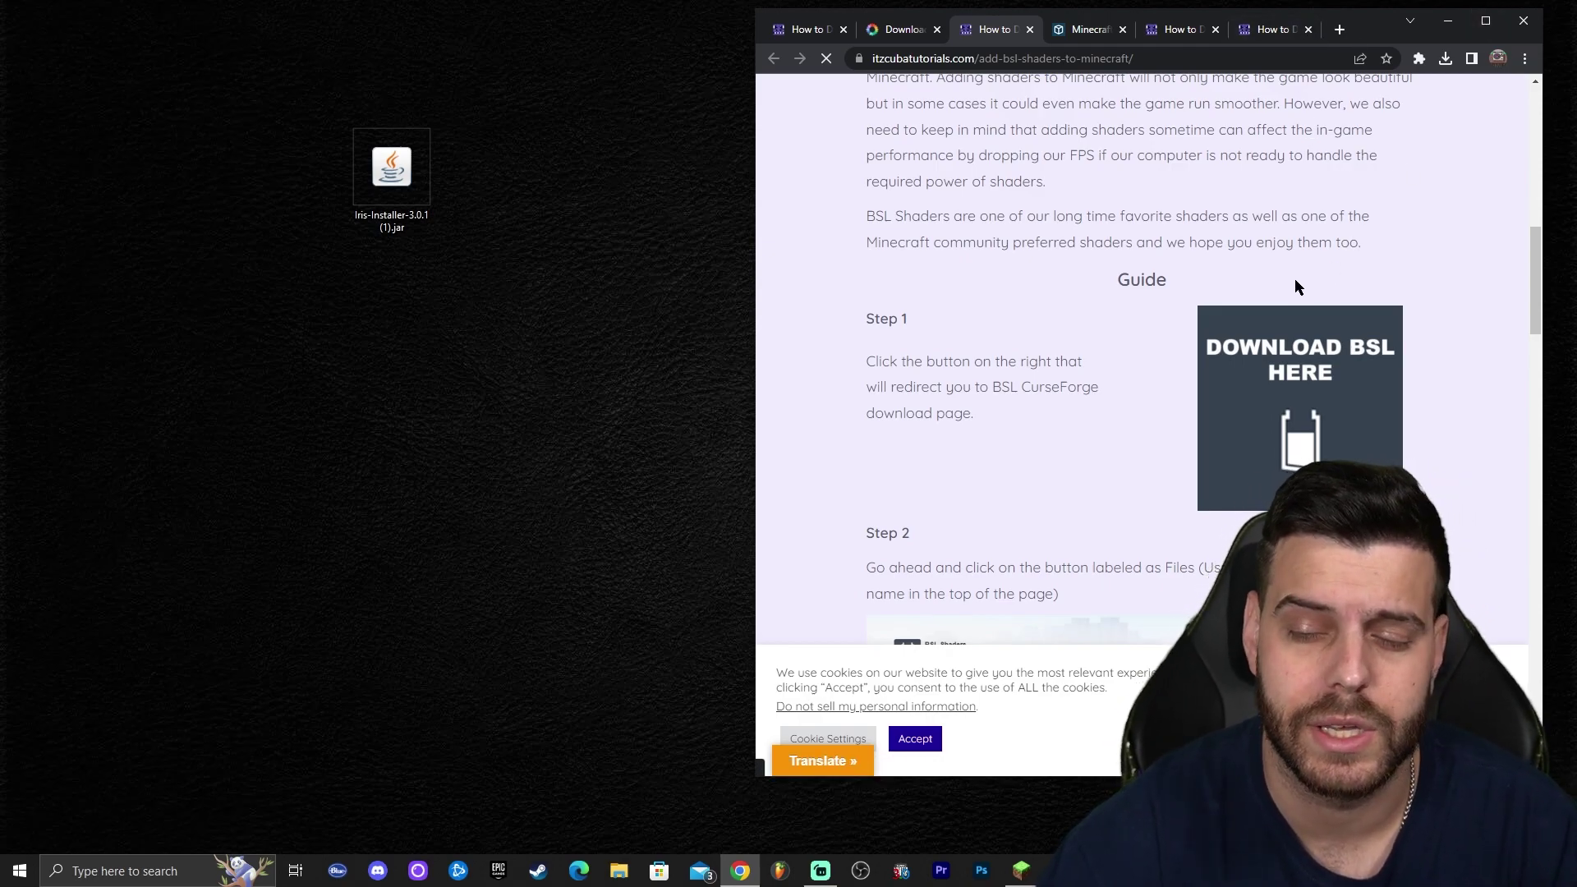
{"action": "scroll", "coordinate": [1355, 289], "scroll_direction": "up", "scroll_amount": 1}
{"action": "scroll", "coordinate": [1355, 303], "scroll_direction": "down", "scroll_amount": 1}
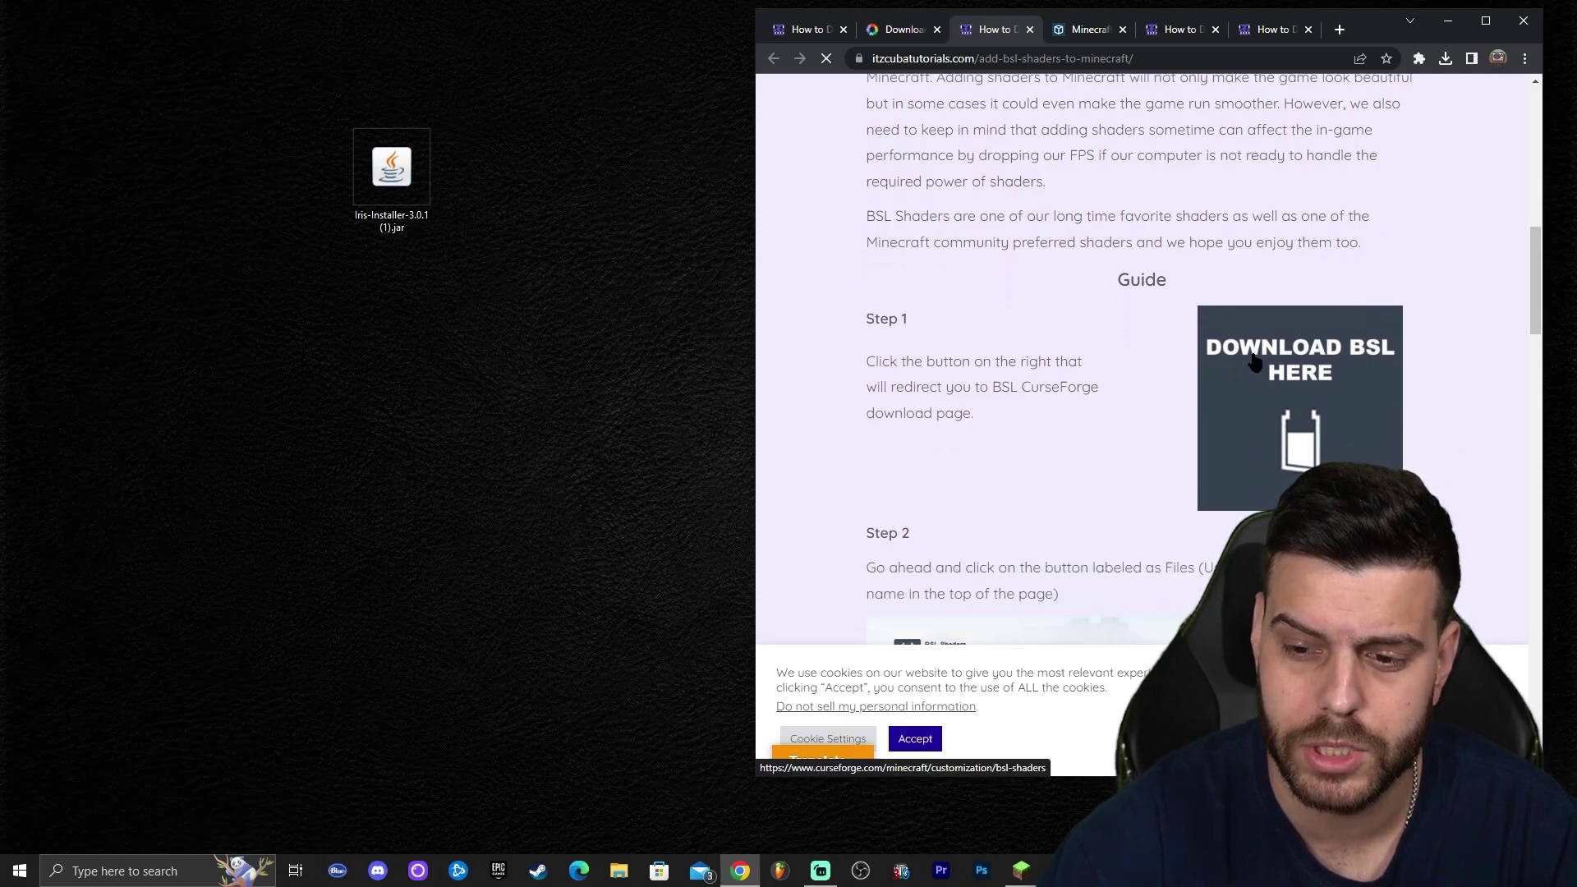
{"action": "left_click", "coordinate": [1486, 22]}
{"action": "scroll", "coordinate": [1204, 350], "scroll_direction": "down", "scroll_amount": 4}
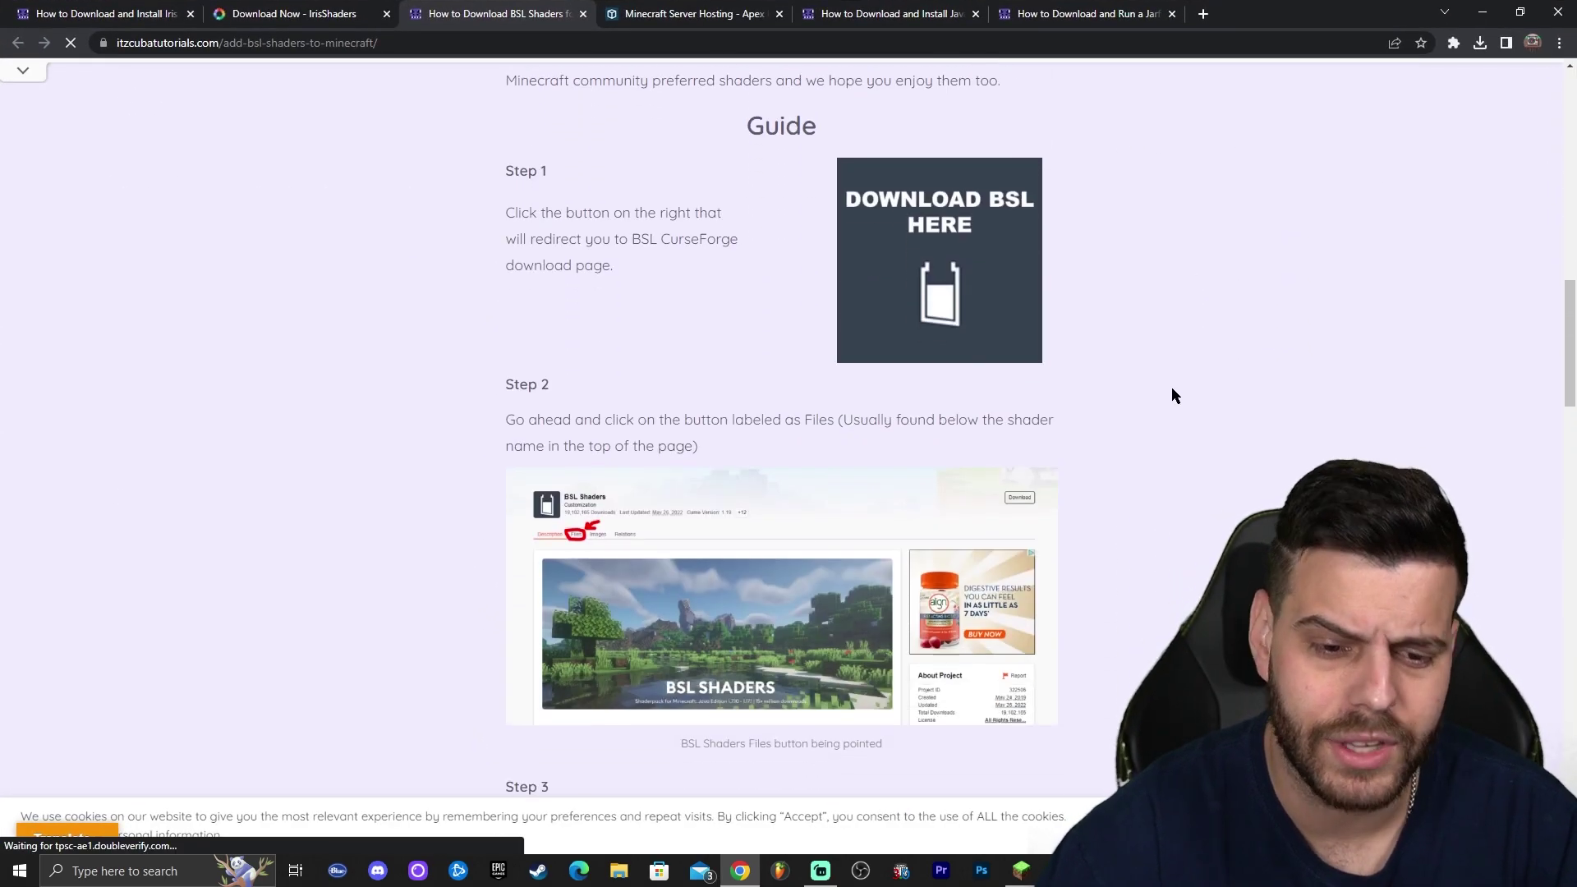
{"action": "scroll", "coordinate": [1068, 345], "scroll_direction": "up", "scroll_amount": 2}
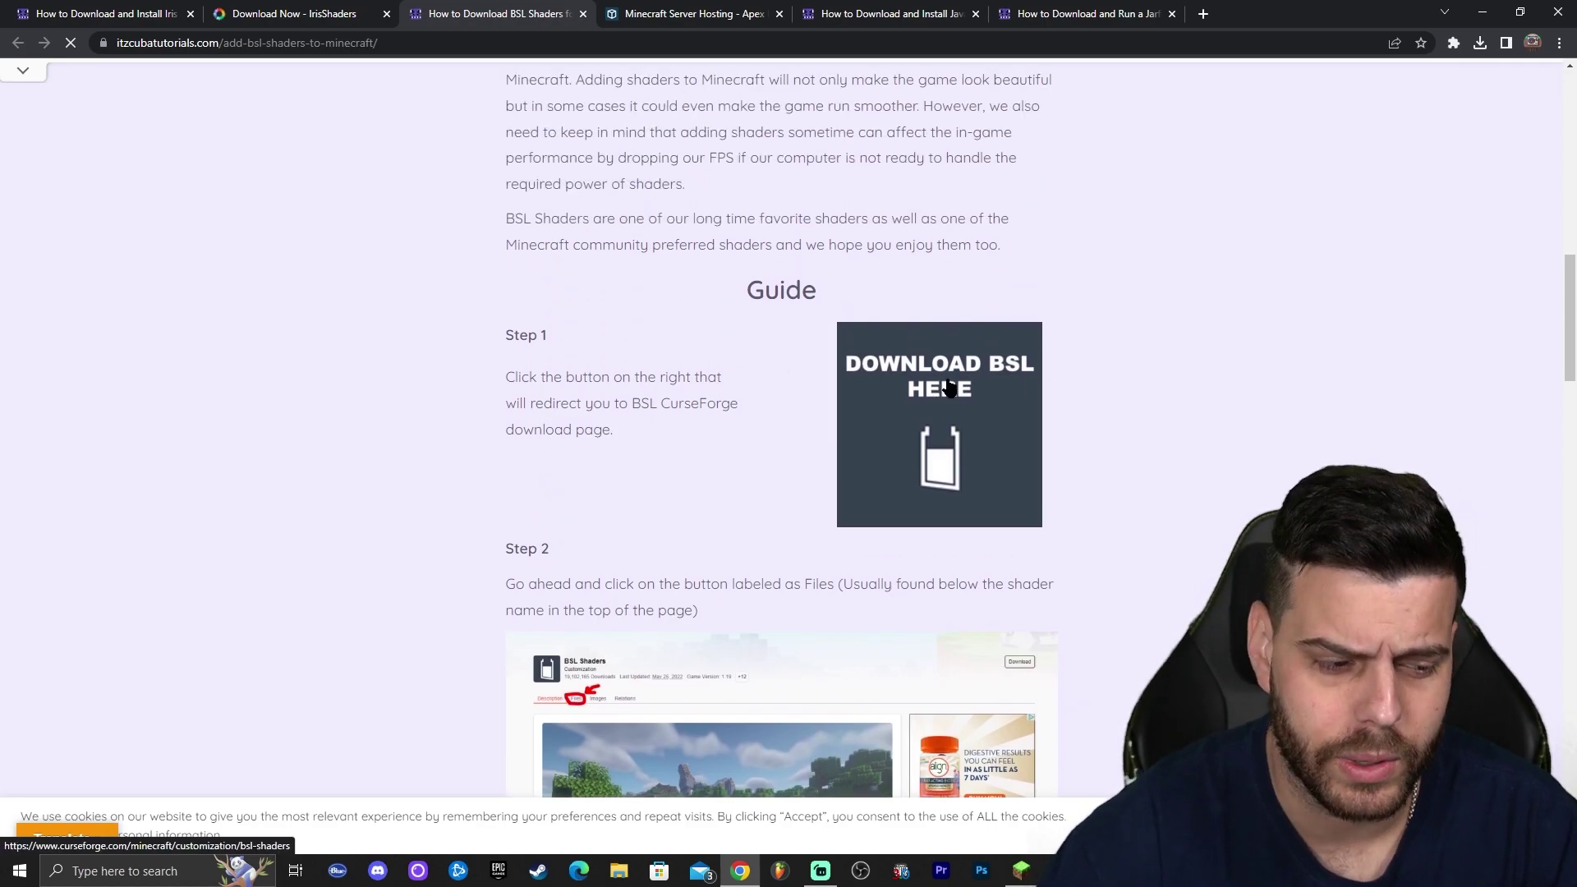
{"action": "left_click", "coordinate": [990, 383]}
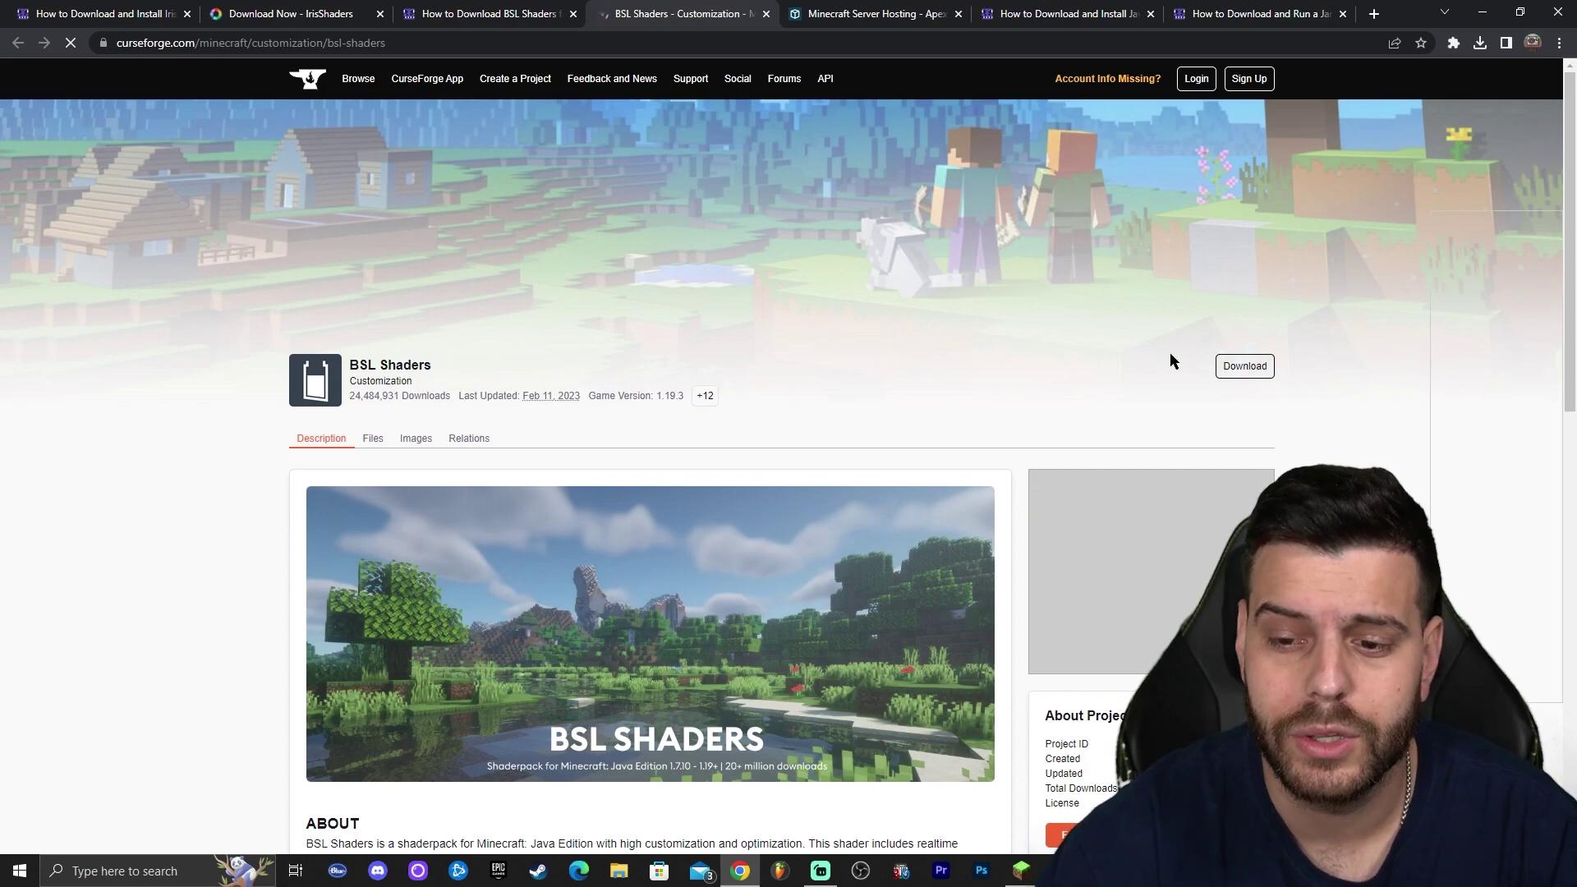
Open the Files tab of the BSL Shaders CurseForge project.
{"action": "scroll", "coordinate": [791, 374], "scroll_direction": "down", "scroll_amount": 1}
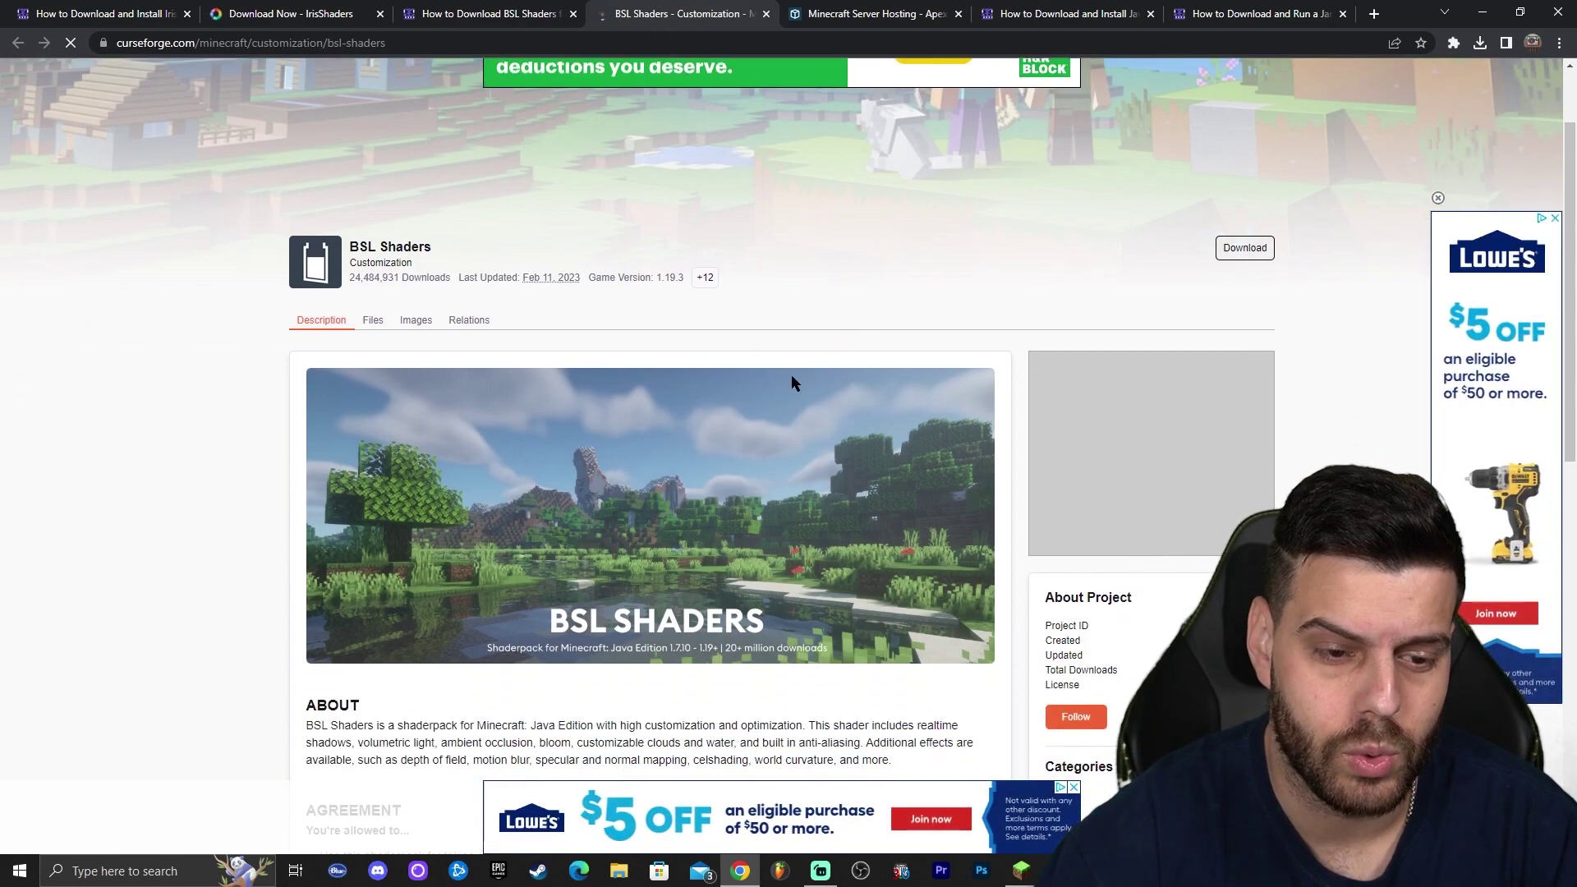
{"action": "scroll", "coordinate": [641, 337], "scroll_direction": "down", "scroll_amount": 3}
{"action": "scroll", "coordinate": [634, 354], "scroll_direction": "up", "scroll_amount": 2}
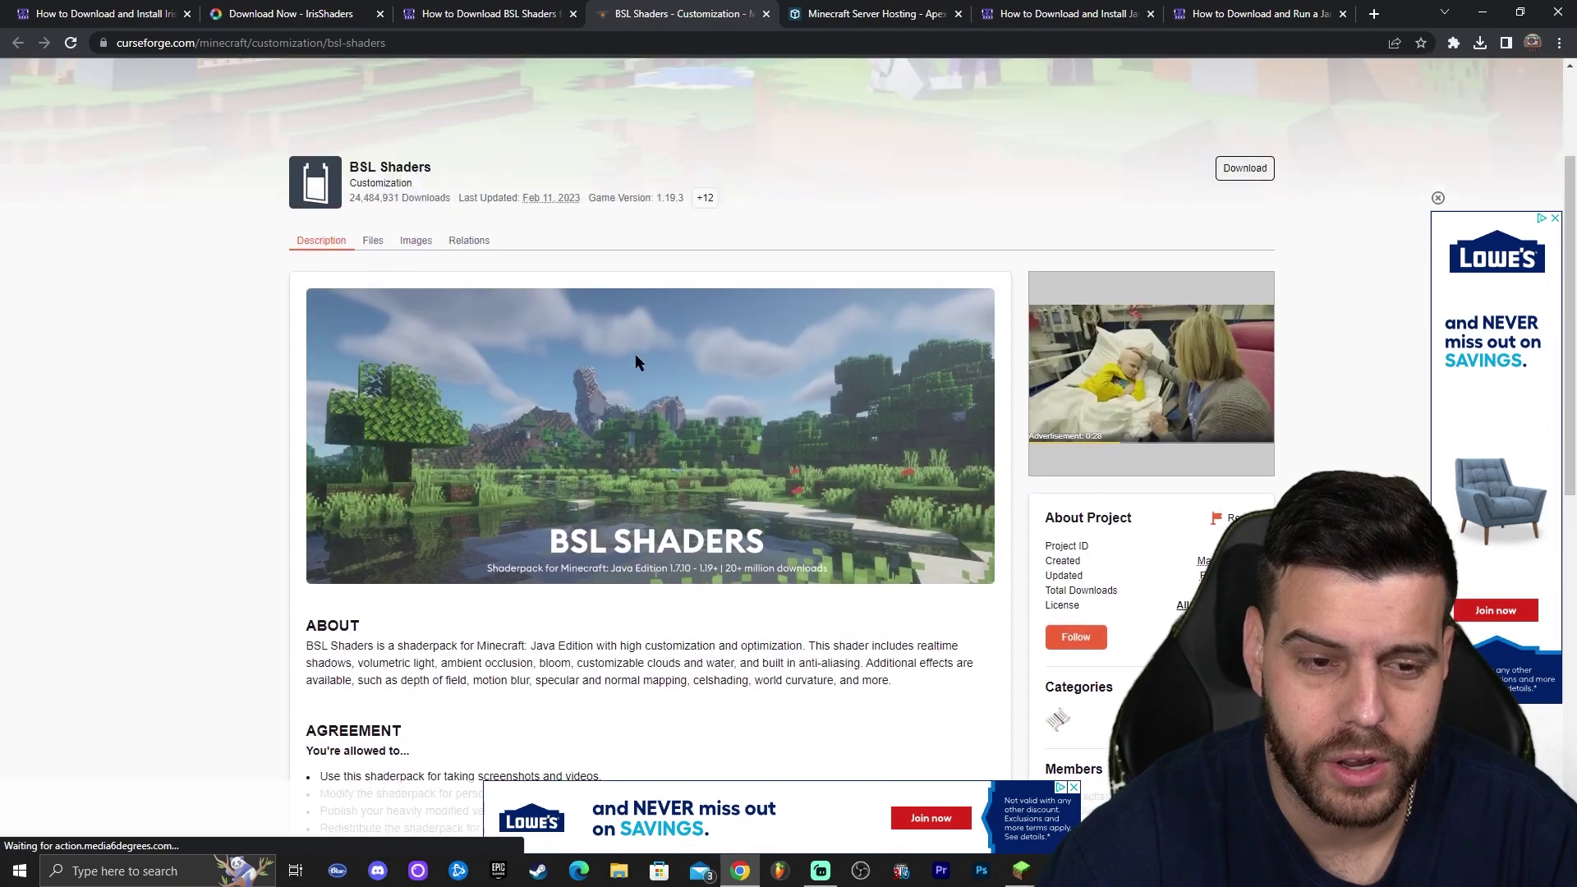
{"action": "left_click", "coordinate": [369, 274]}
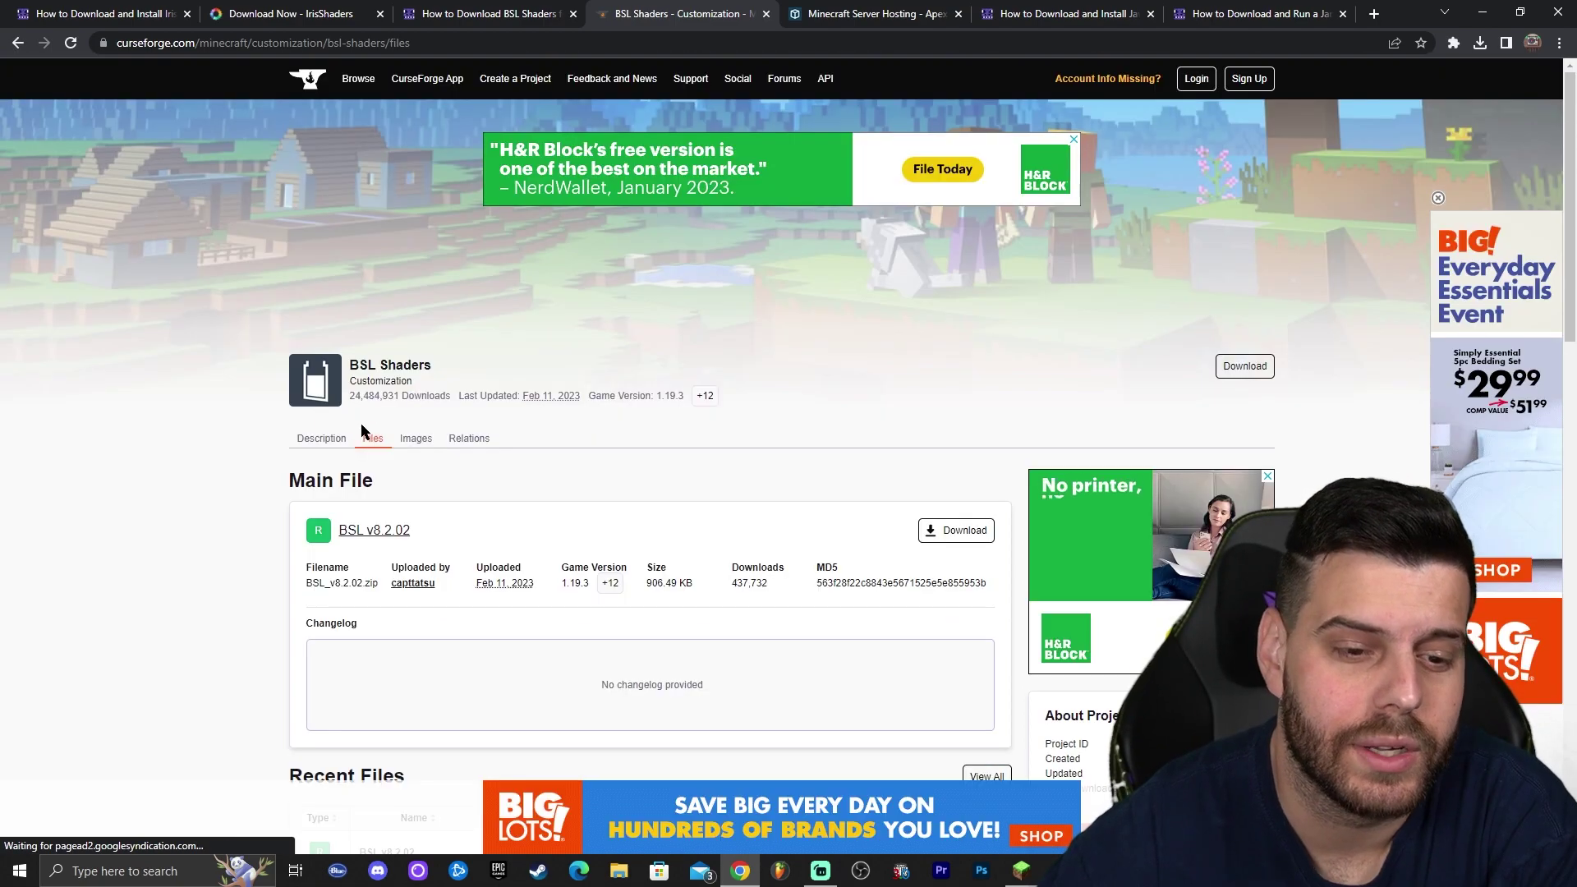
{"action": "scroll", "coordinate": [578, 294], "scroll_direction": "down", "scroll_amount": 7}
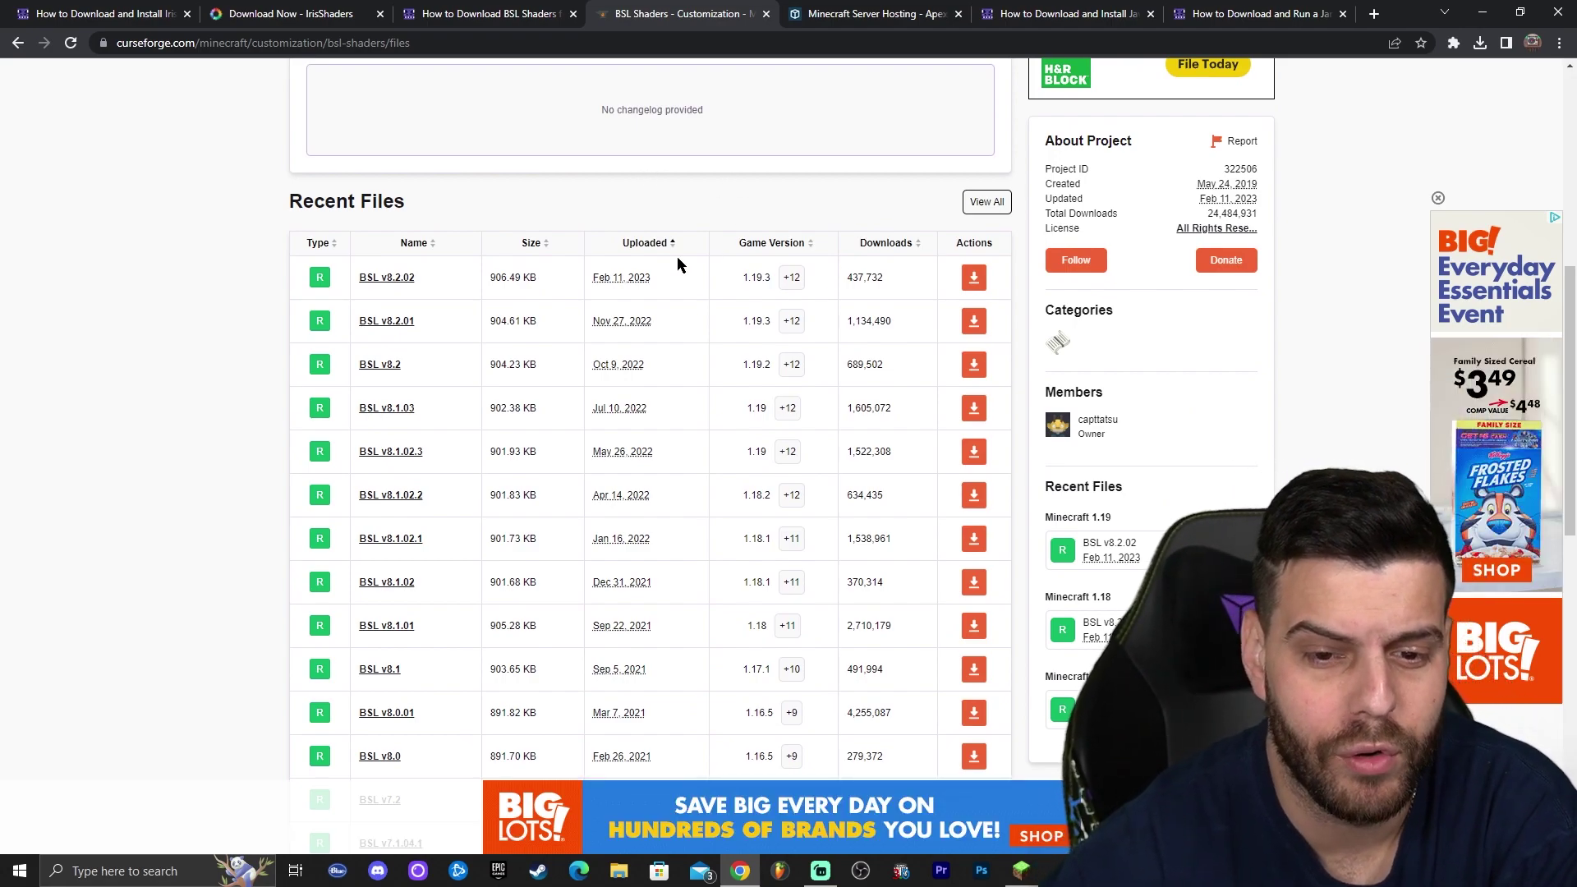
Confirm the newest file targets 1.19.3 and download BSL v8.2.02.
{"action": "left_click_drag", "start_coordinate": [742, 277], "coordinate": [767, 282]}
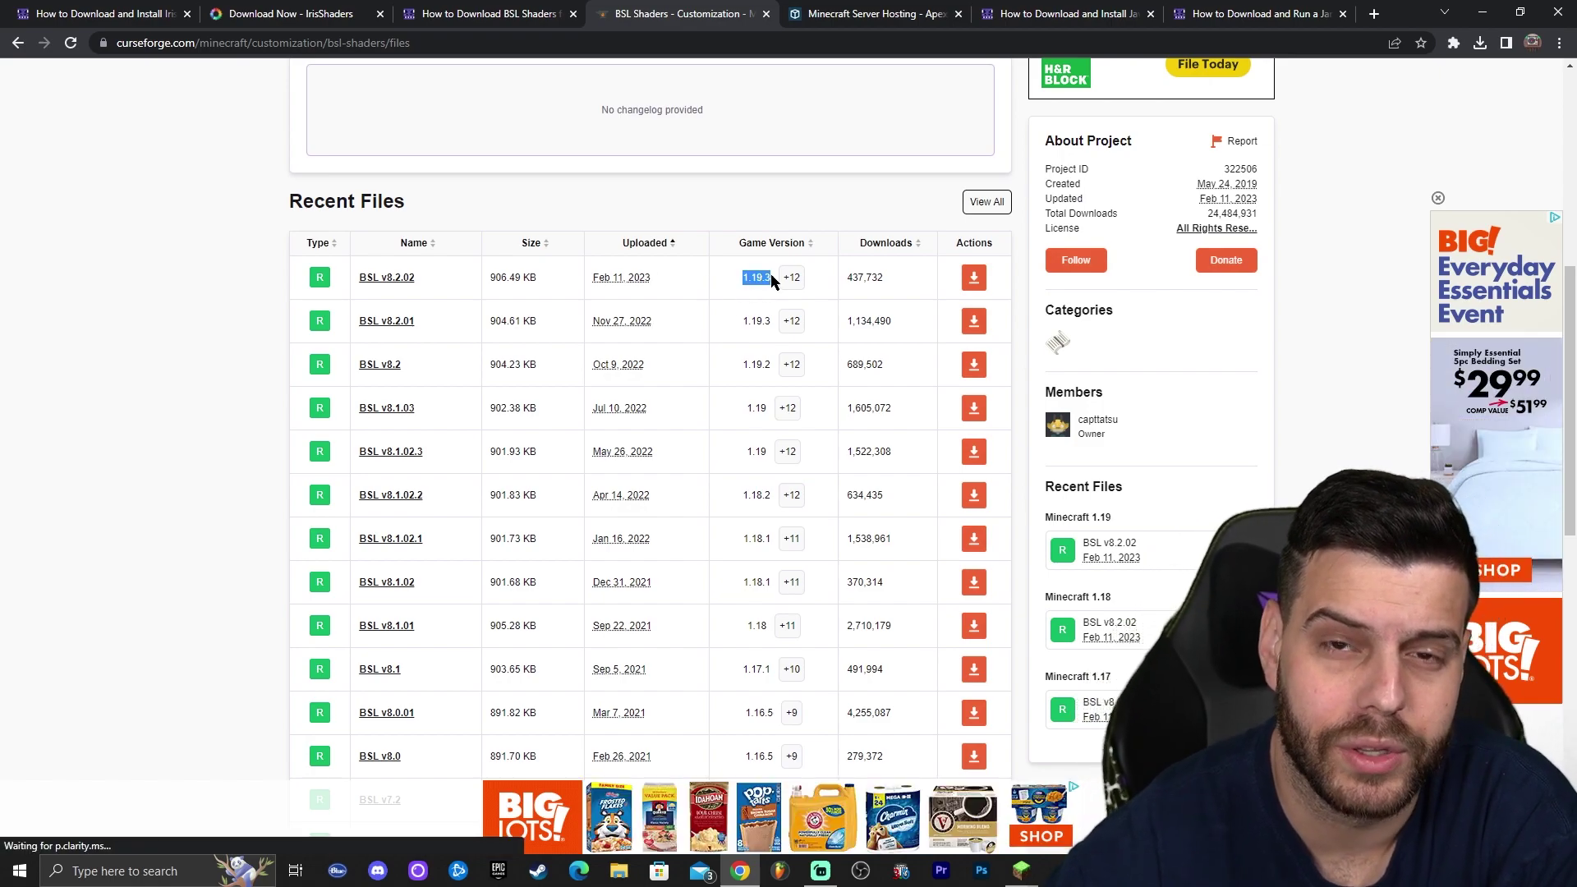
{"action": "left_click", "coordinate": [771, 282]}
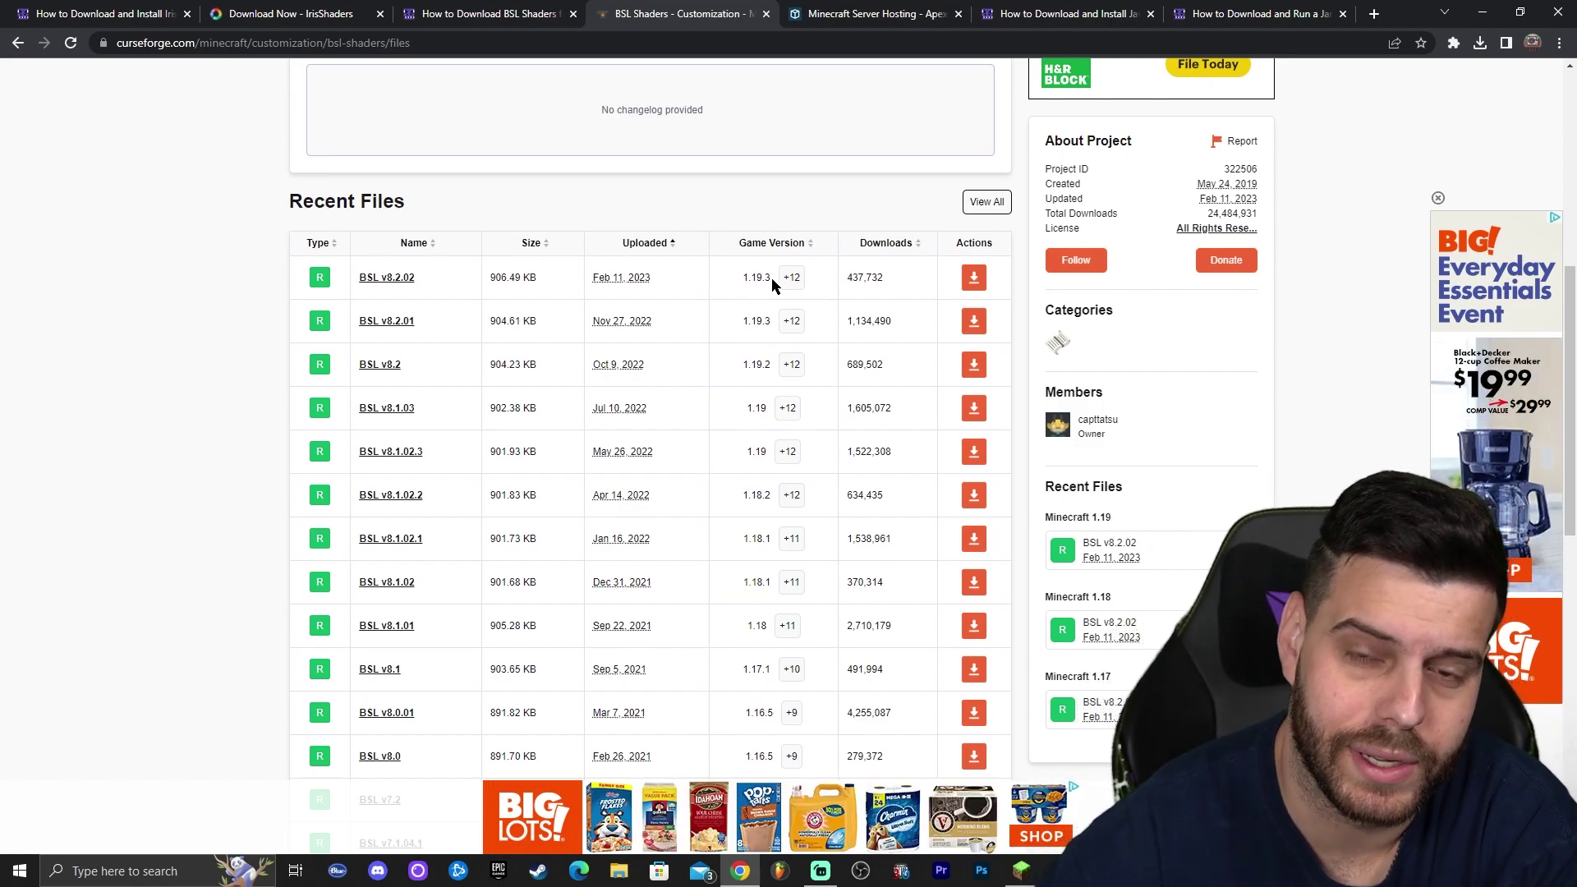
{"action": "left_click", "coordinate": [893, 274]}
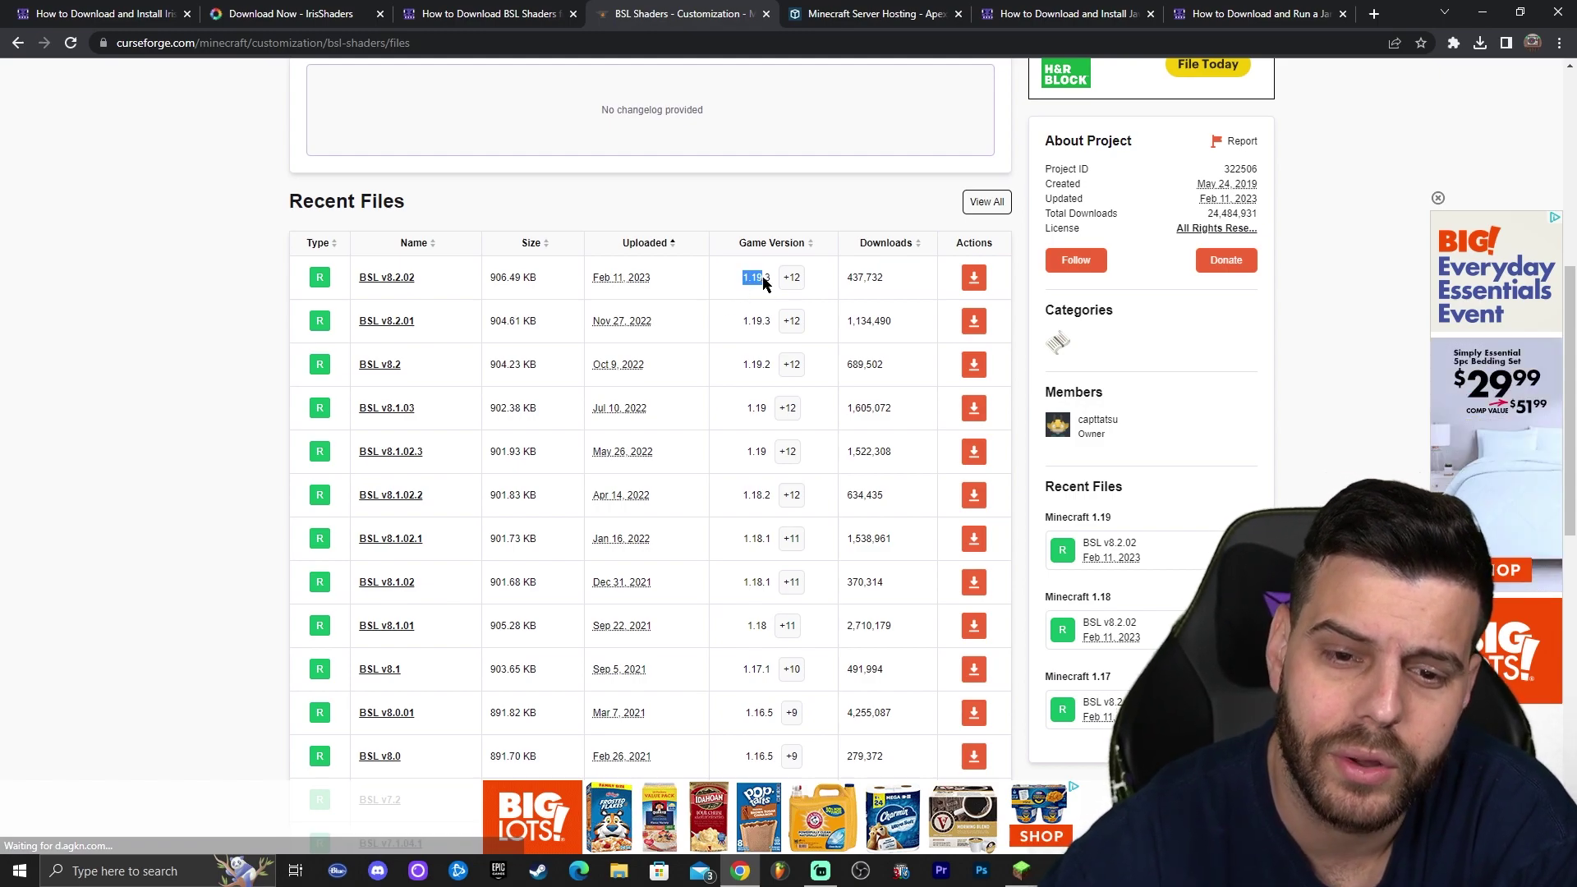
{"action": "left_click", "coordinate": [975, 277]}
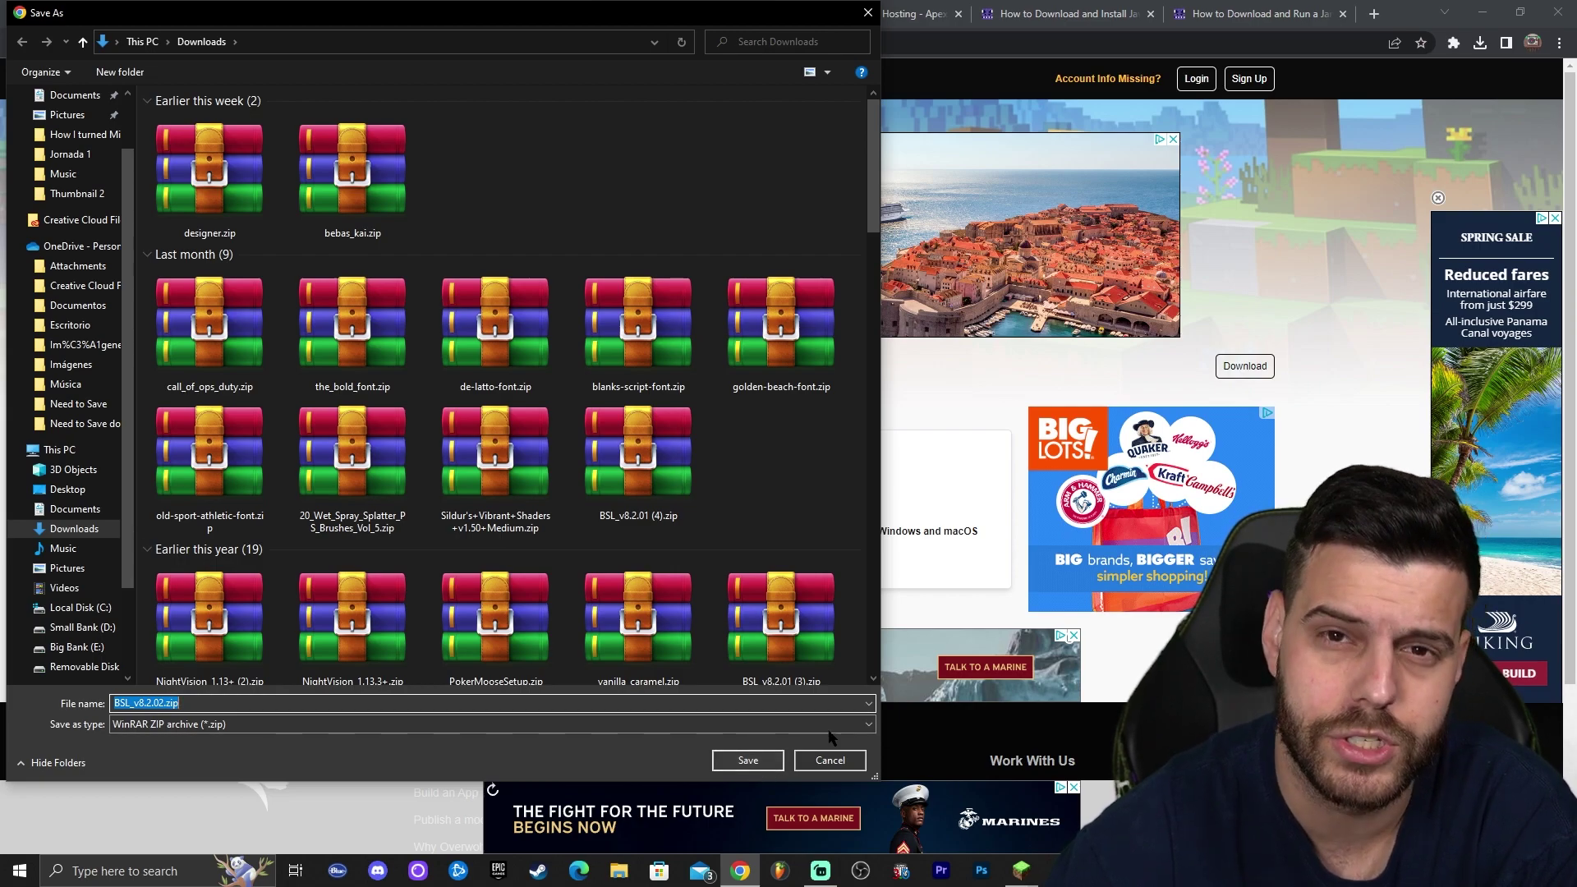
Save BSL_v8.2.02.zip to Downloads and drag a copy from recent downloads onto the desktop.
{"action": "left_click", "coordinate": [746, 763]}
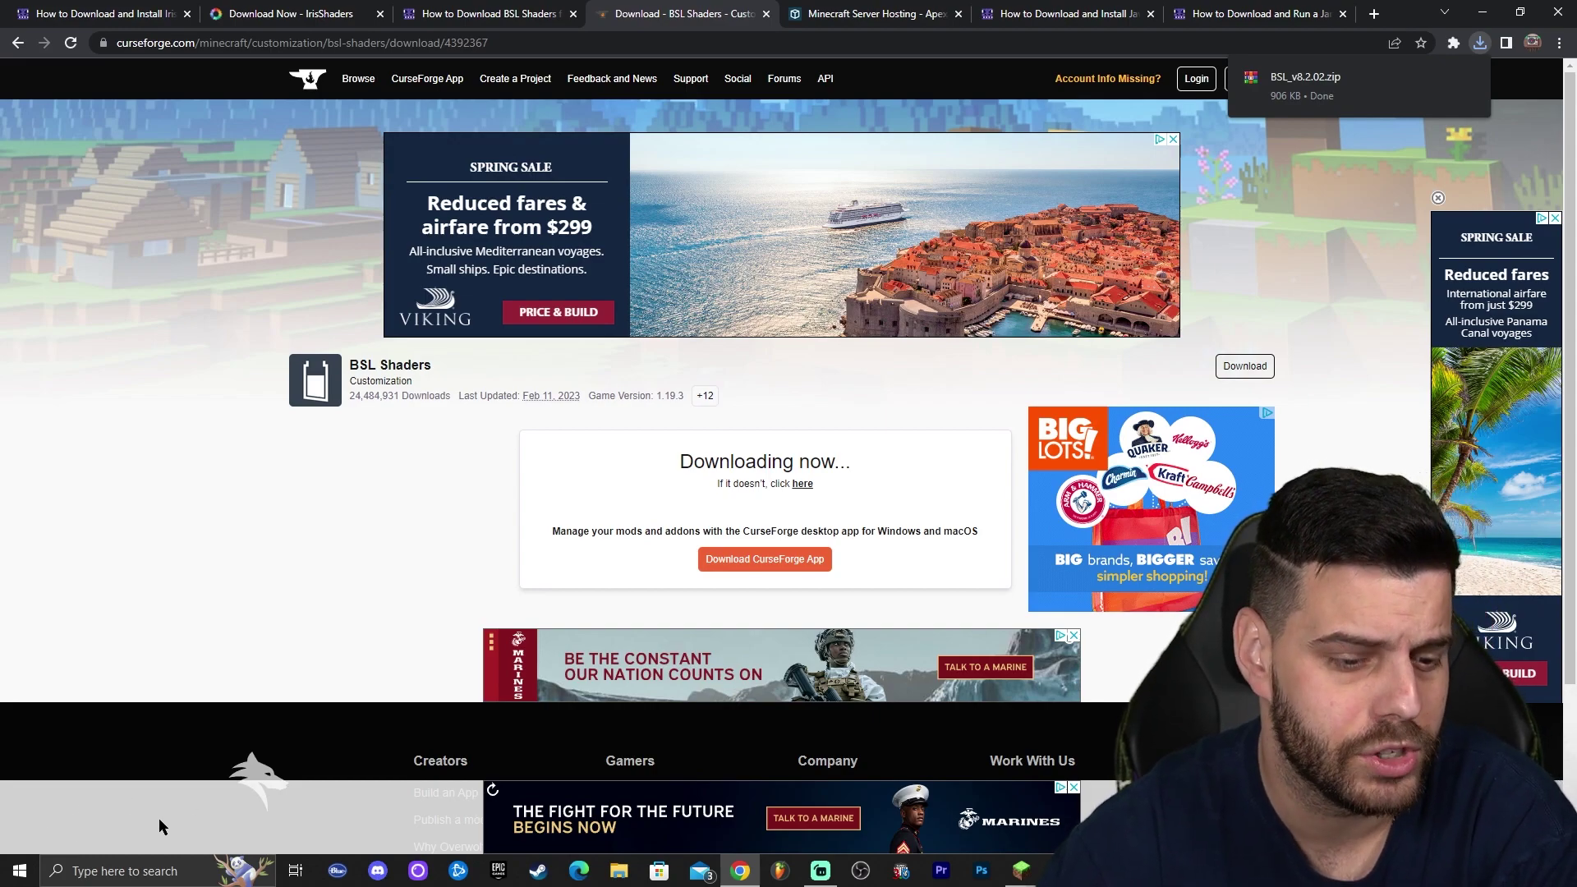
{"action": "left_click_drag", "start_coordinate": [1388, 9], "coordinate": [1233, 56]}
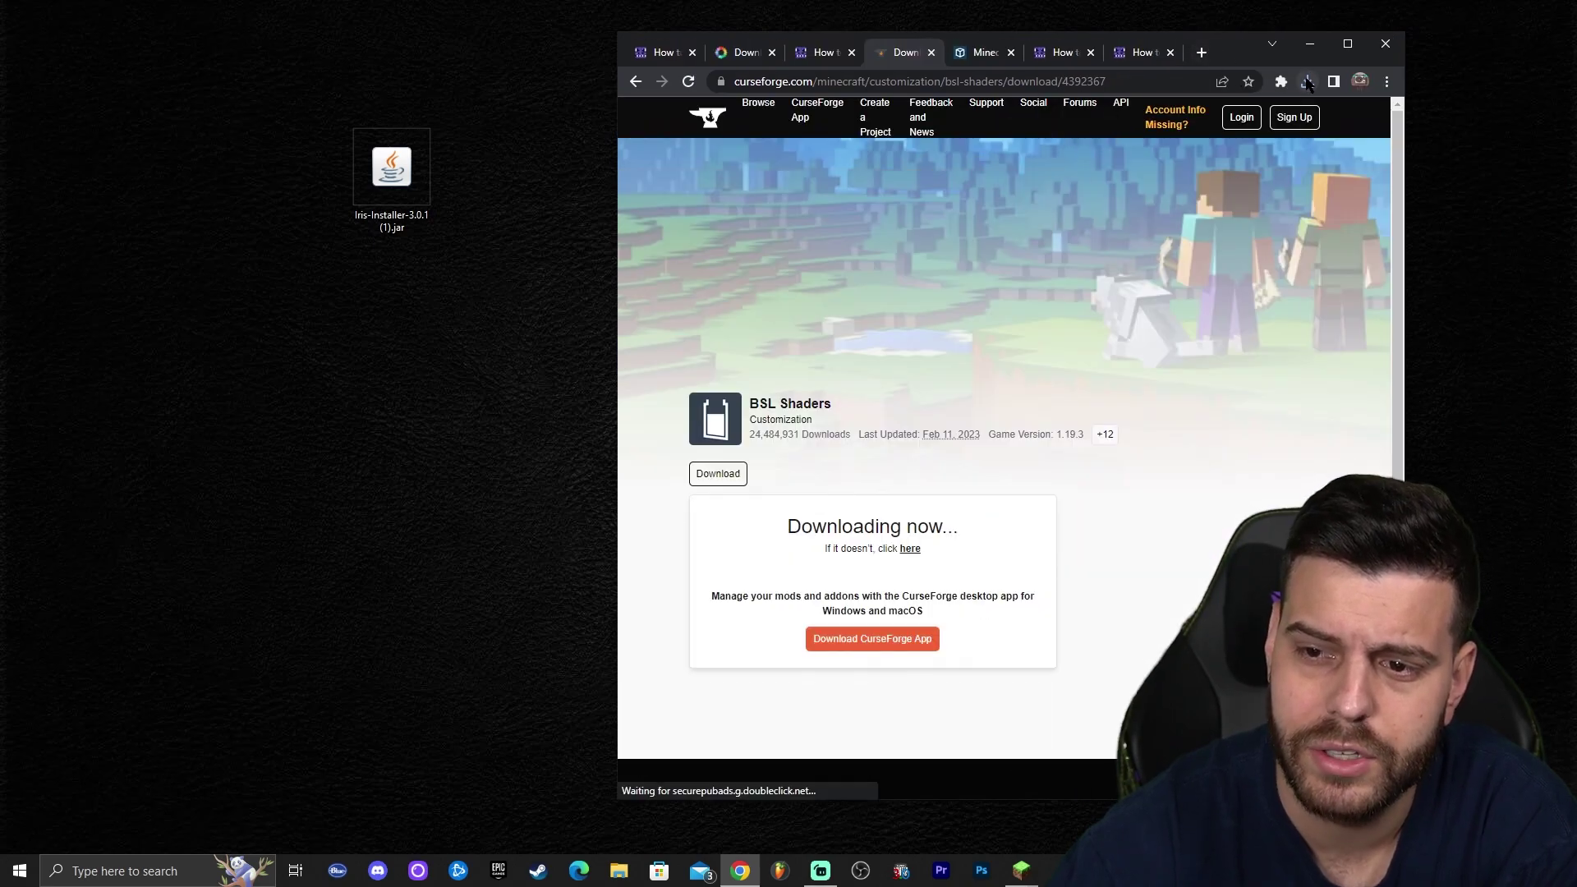
{"action": "left_click", "coordinate": [1307, 82]}
{"action": "left_click_drag", "start_coordinate": [1131, 164], "coordinate": [1169, 151]}
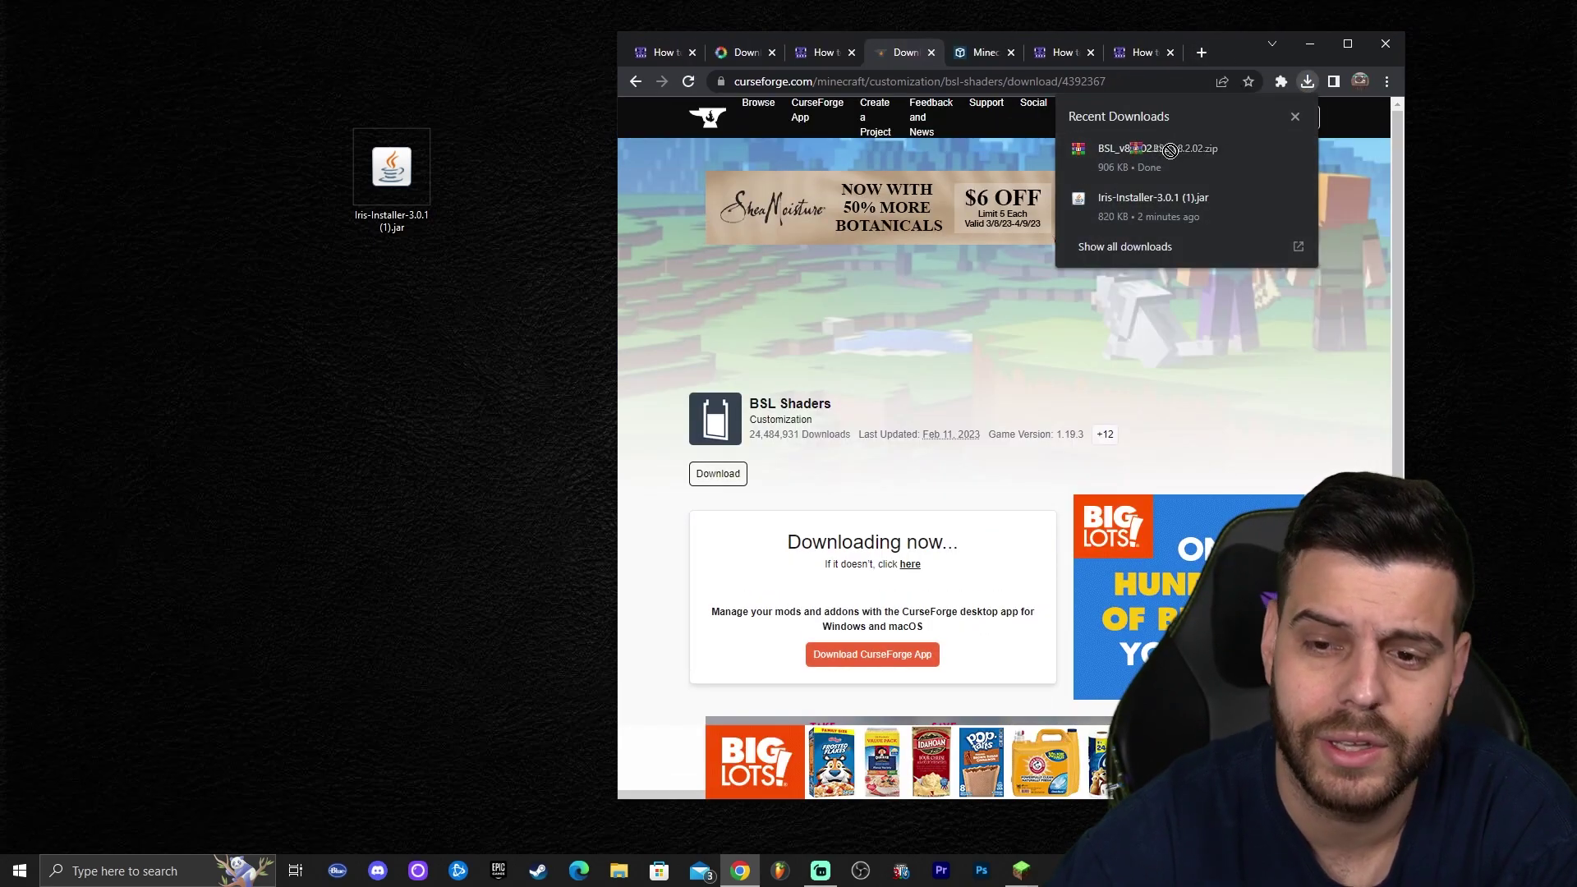
{"action": "left_click_drag", "start_coordinate": [370, 299], "coordinate": [374, 297]}
{"action": "left_click_drag", "start_coordinate": [488, 394], "coordinate": [353, 131]}
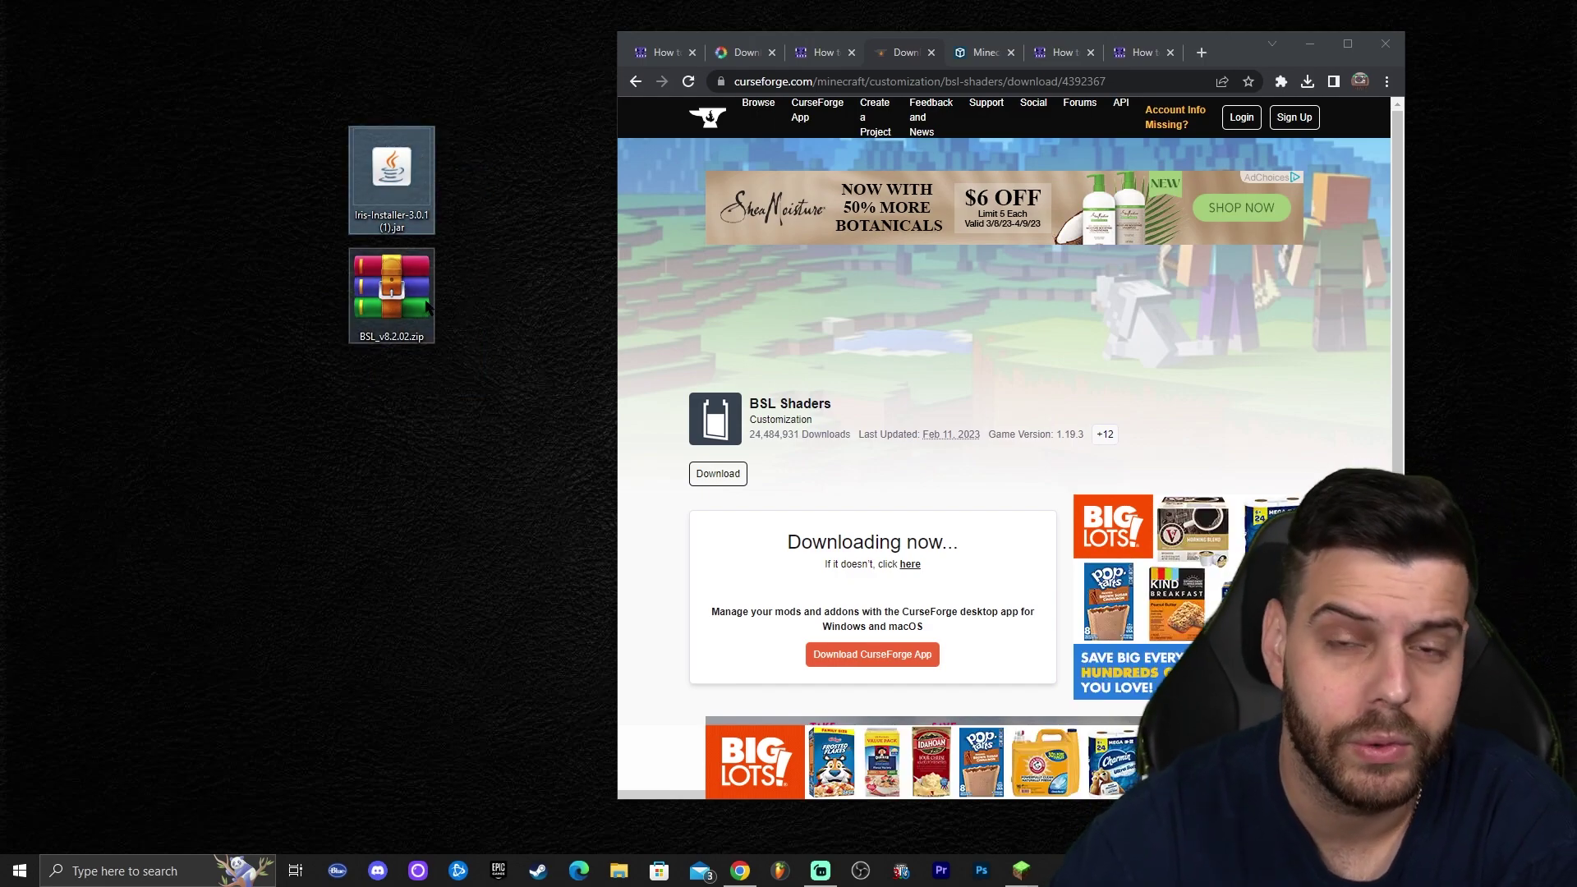
{"action": "left_click", "coordinate": [391, 295]}
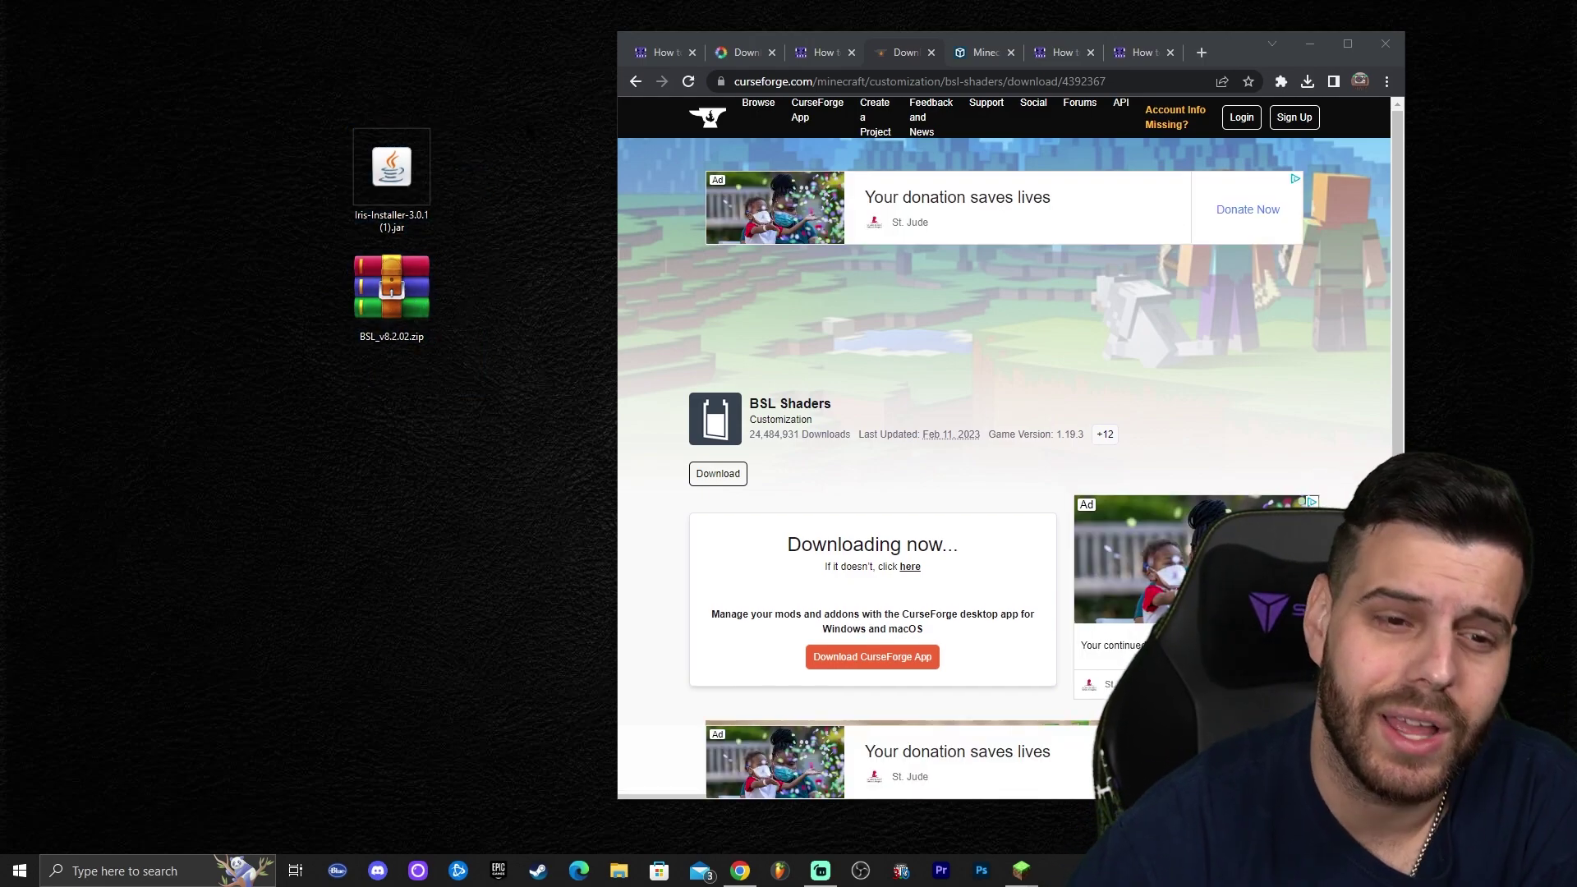
{"action": "left_click", "coordinate": [390, 172], "text": "ctrl"}
{"action": "left_click", "coordinate": [393, 327]}
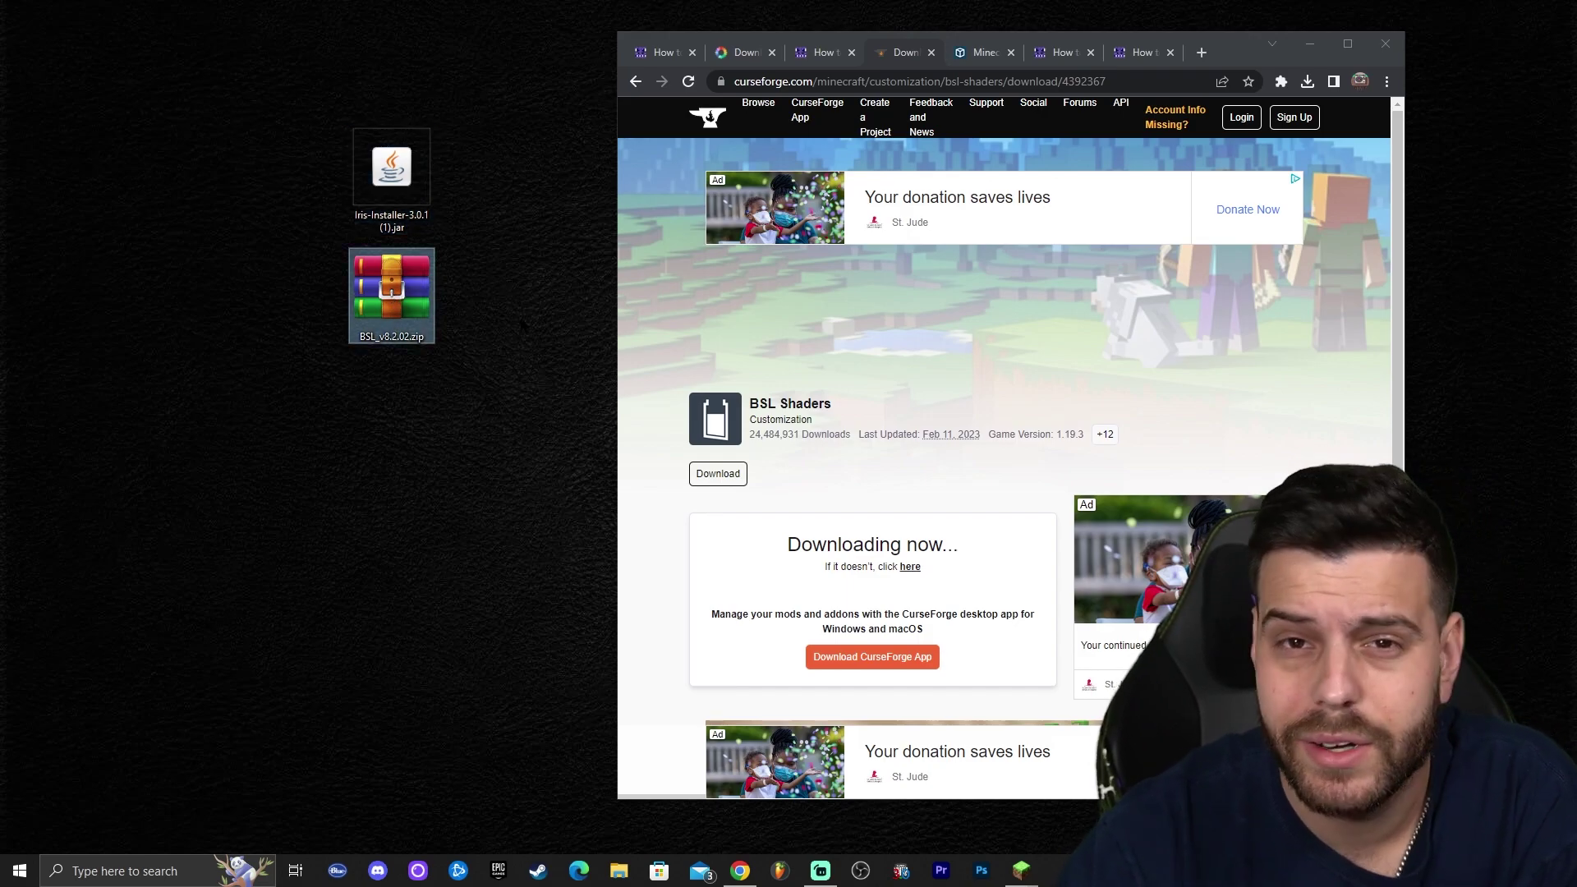
{"action": "left_click", "coordinate": [522, 326]}
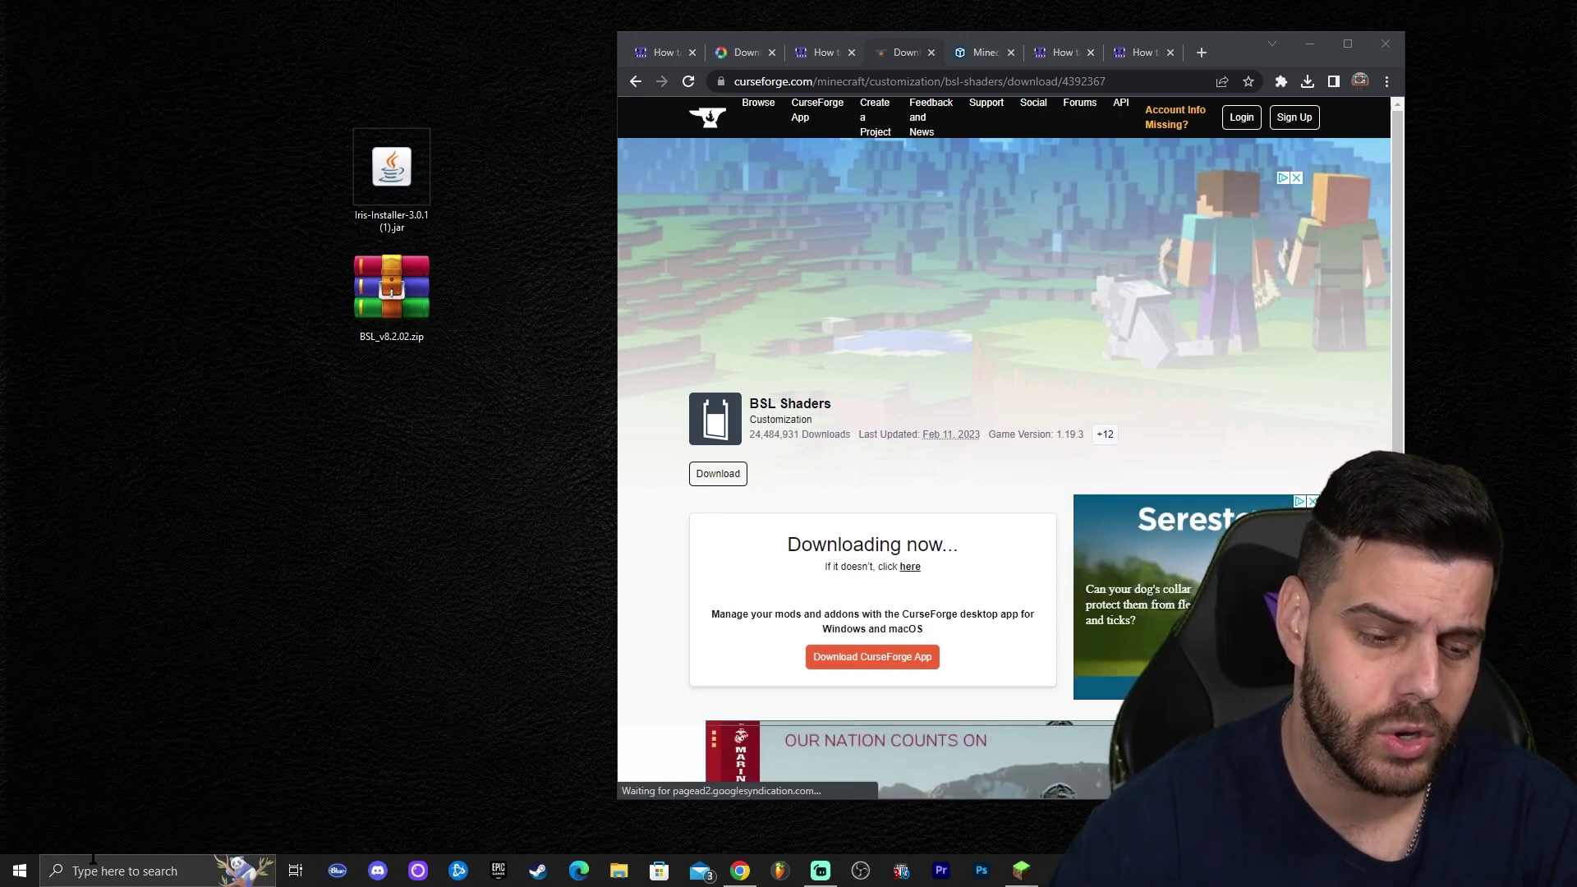
{"action": "left_click", "coordinate": [206, 871]}
{"action": "type", "text": "add"}
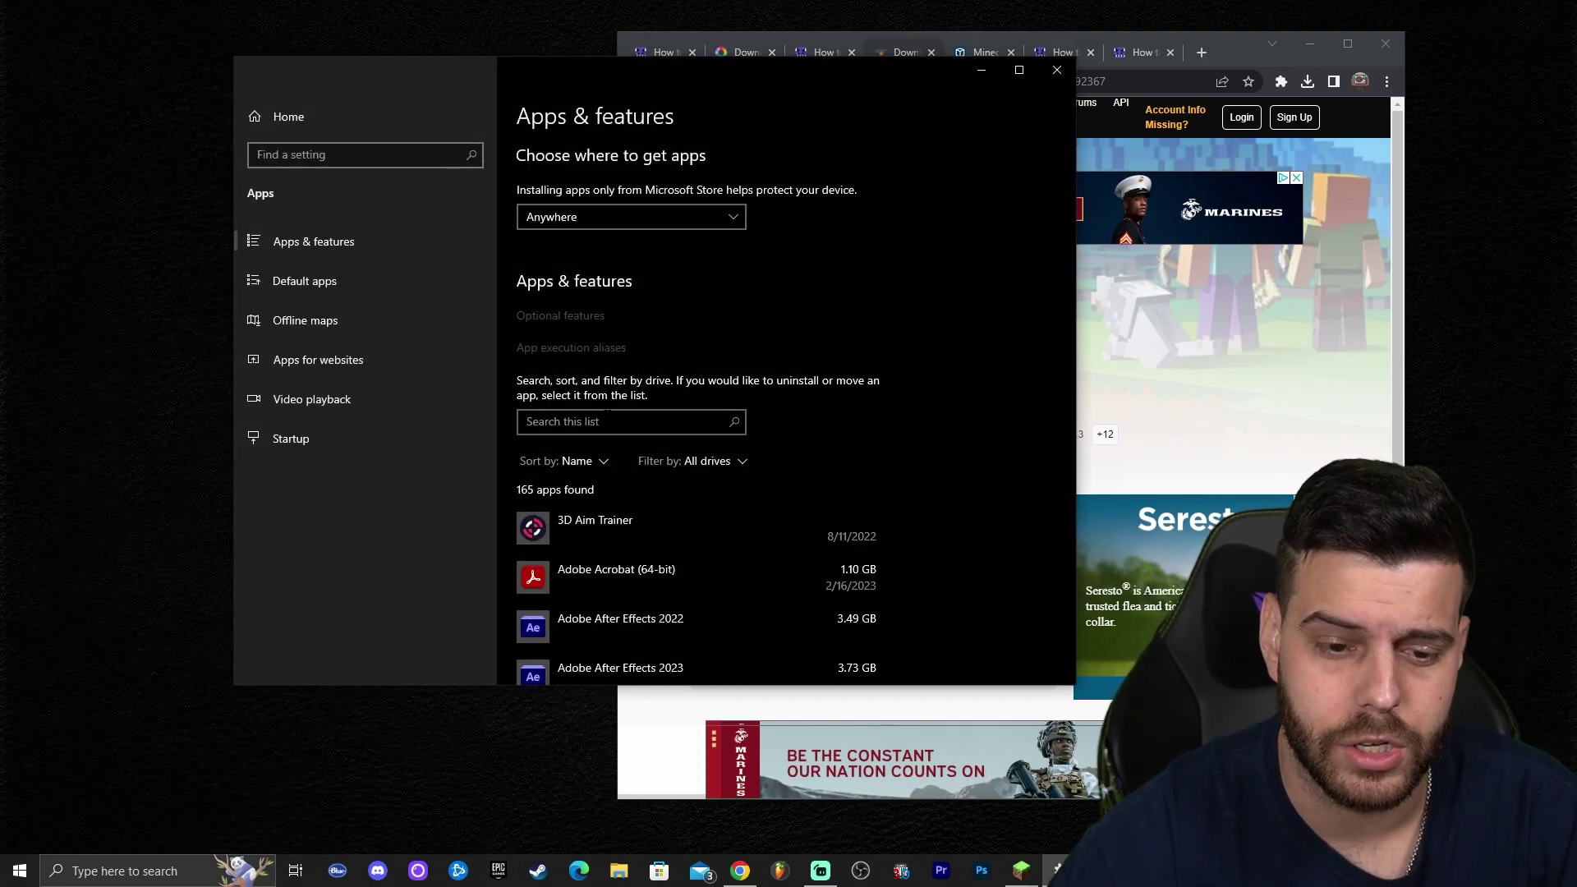
{"action": "left_click", "coordinate": [602, 420]}
{"action": "type", "text": "java"}
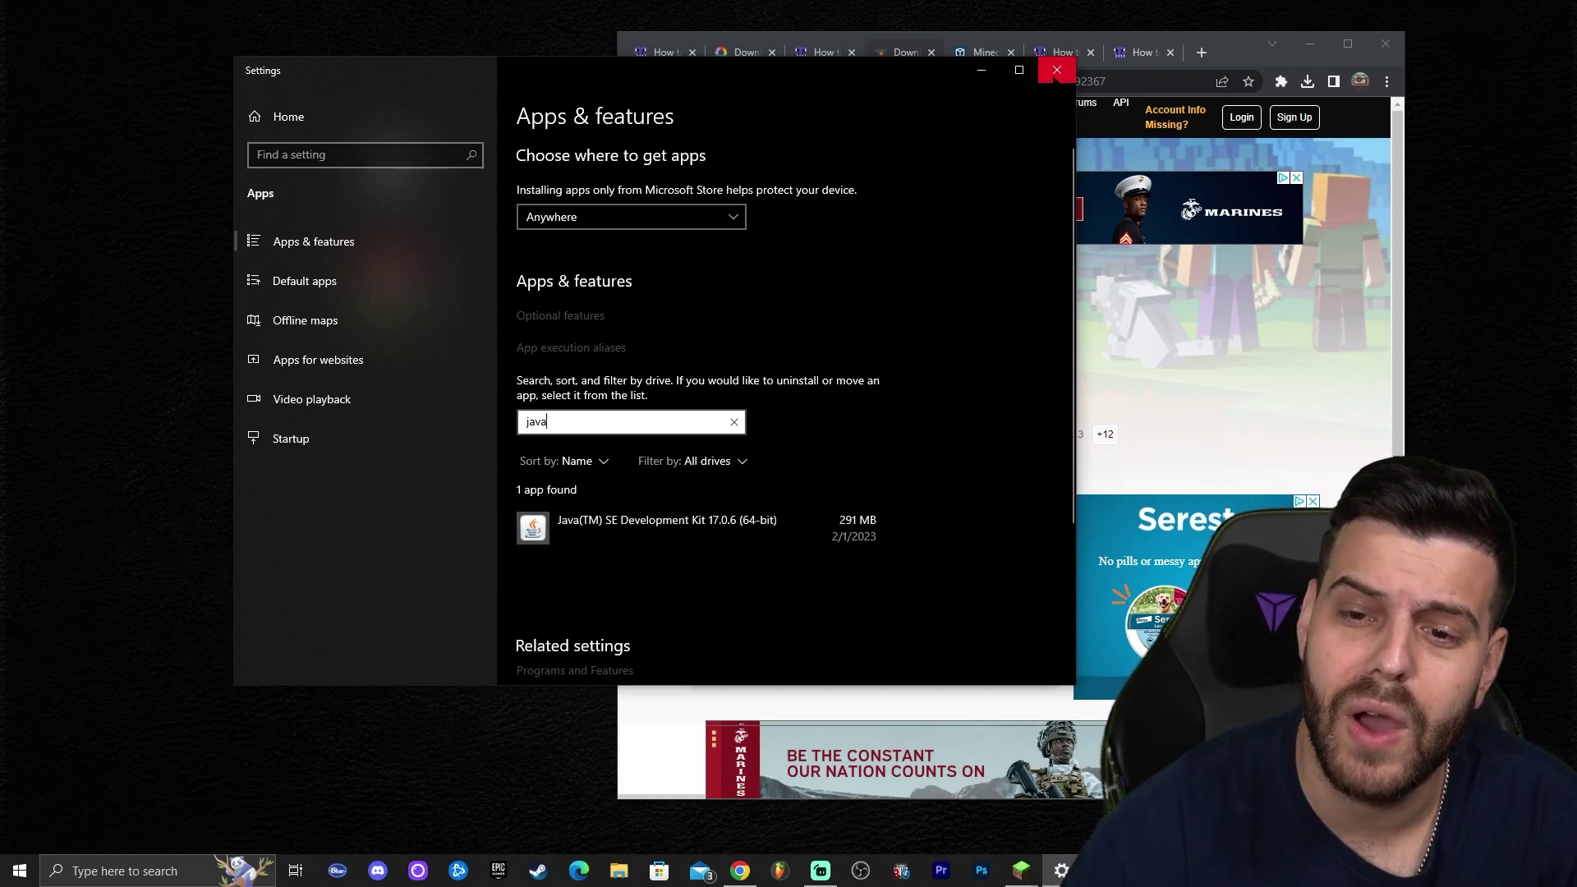
{"action": "left_click", "coordinate": [1057, 70]}
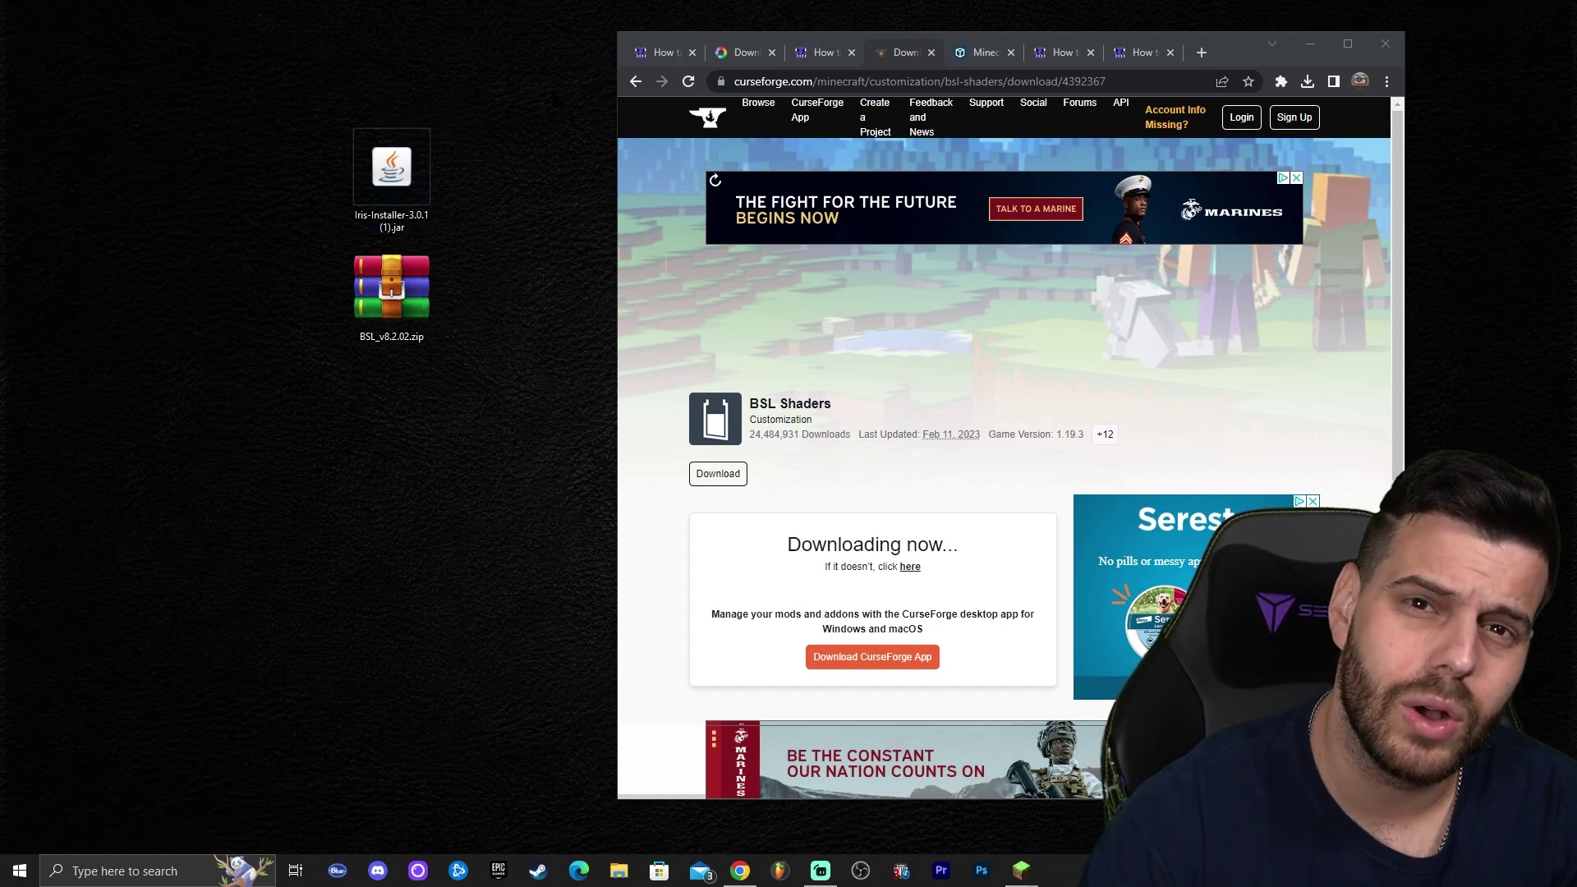
Maximize Chrome and close the finished download tabs, including BSL Shaders.
{"action": "left_click", "coordinate": [1347, 44]}
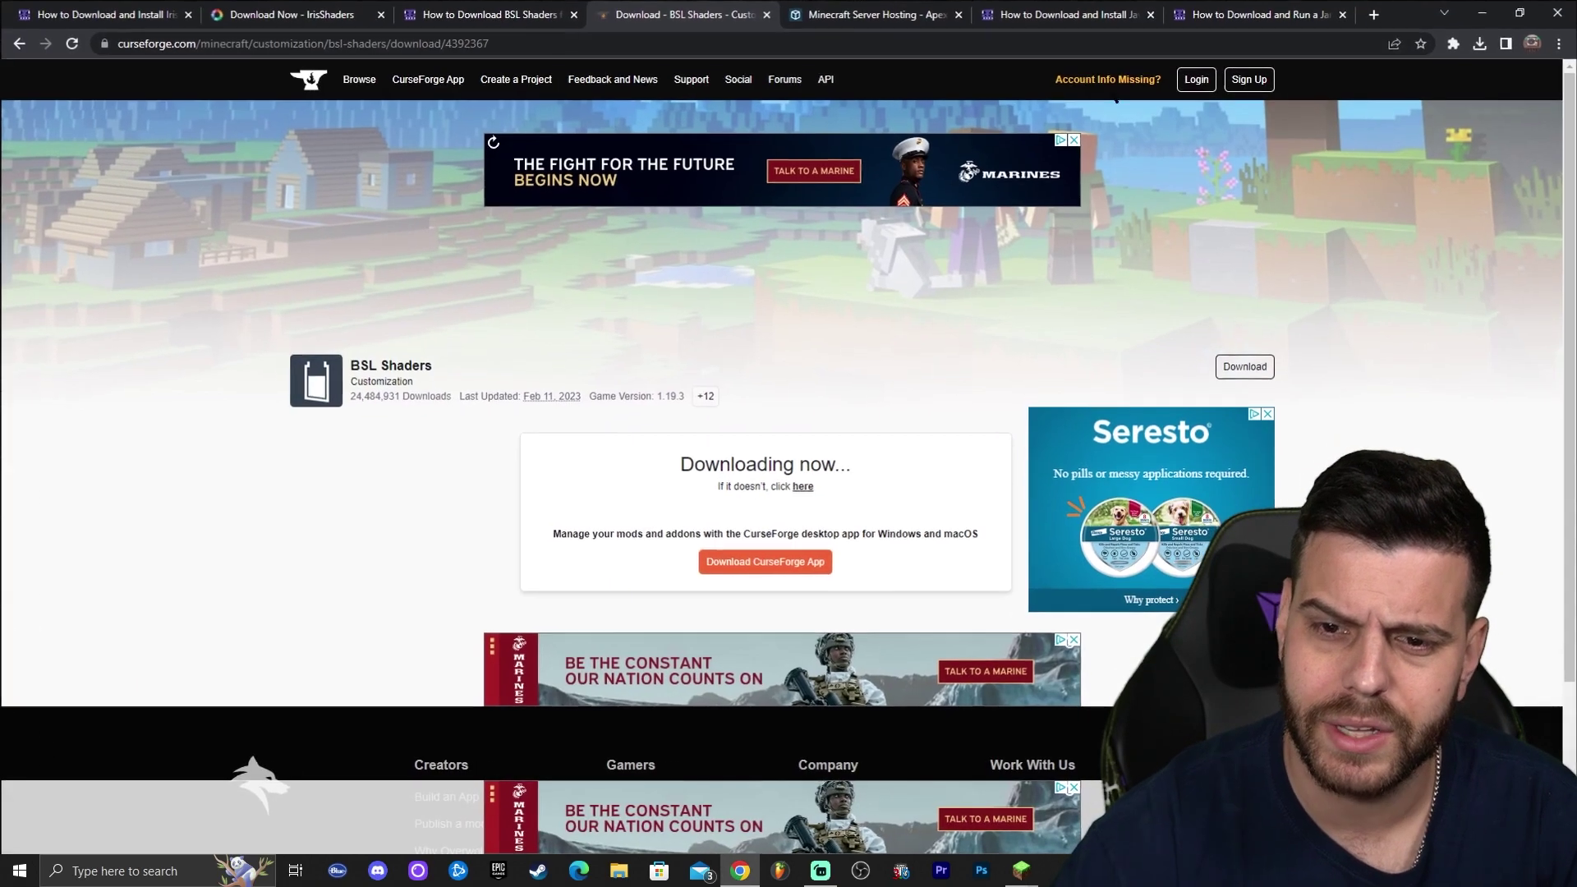
{"action": "left_click", "coordinate": [187, 14]}
{"action": "left_click", "coordinate": [187, 14]}
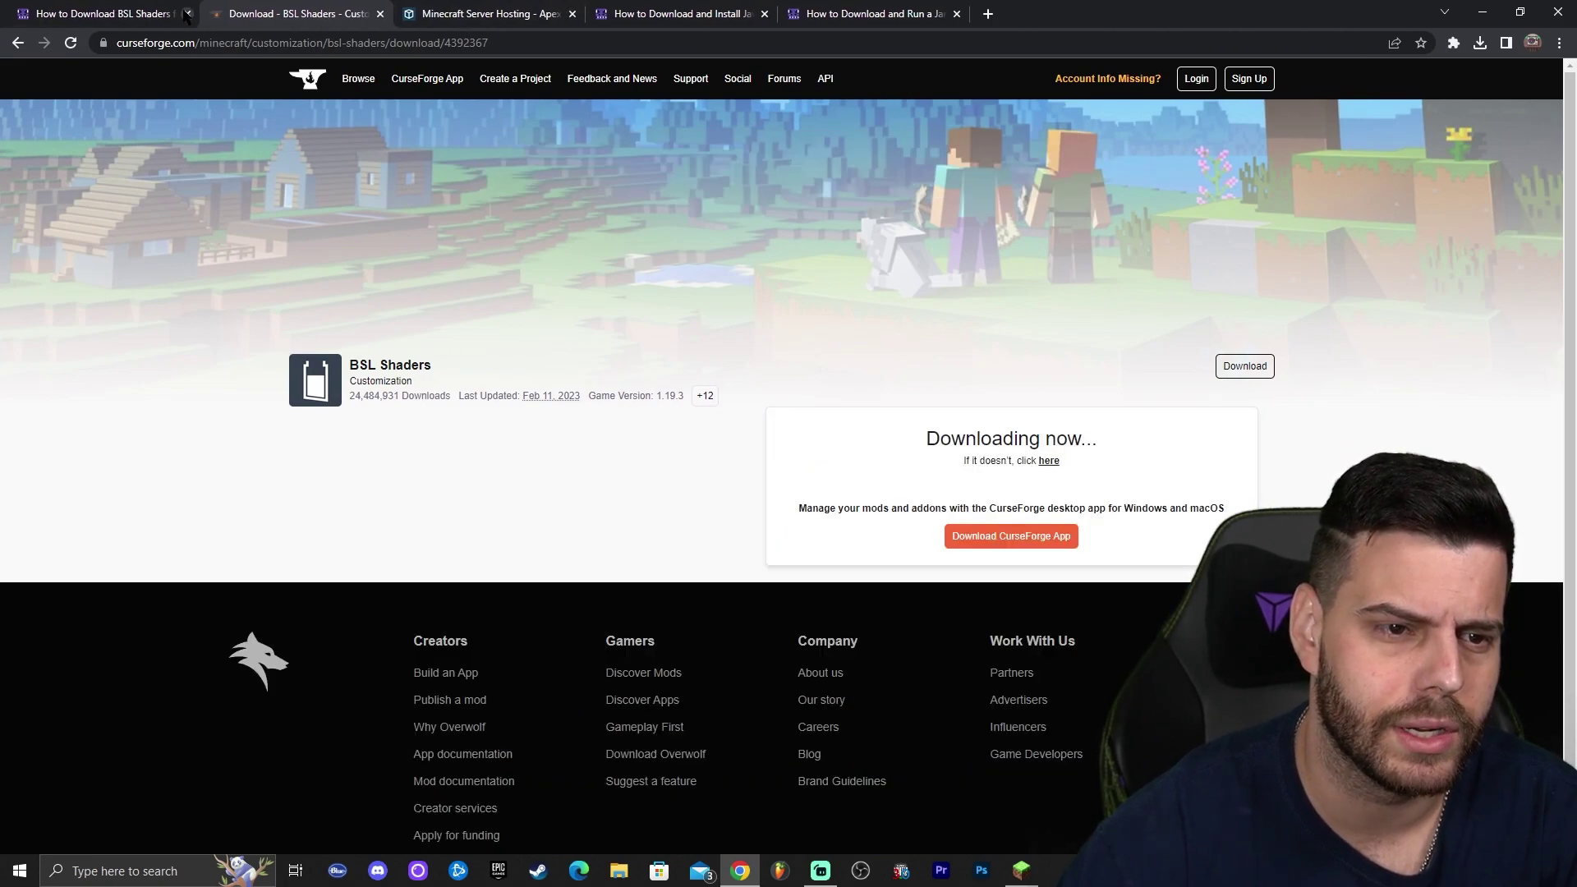
{"action": "left_click", "coordinate": [186, 14]}
{"action": "left_click", "coordinate": [474, 12]}
{"action": "left_click", "coordinate": [186, 14]}
Scroll through the Java 18 installation guide.
{"action": "scroll", "coordinate": [1181, 277], "scroll_direction": "up", "scroll_amount": 2}
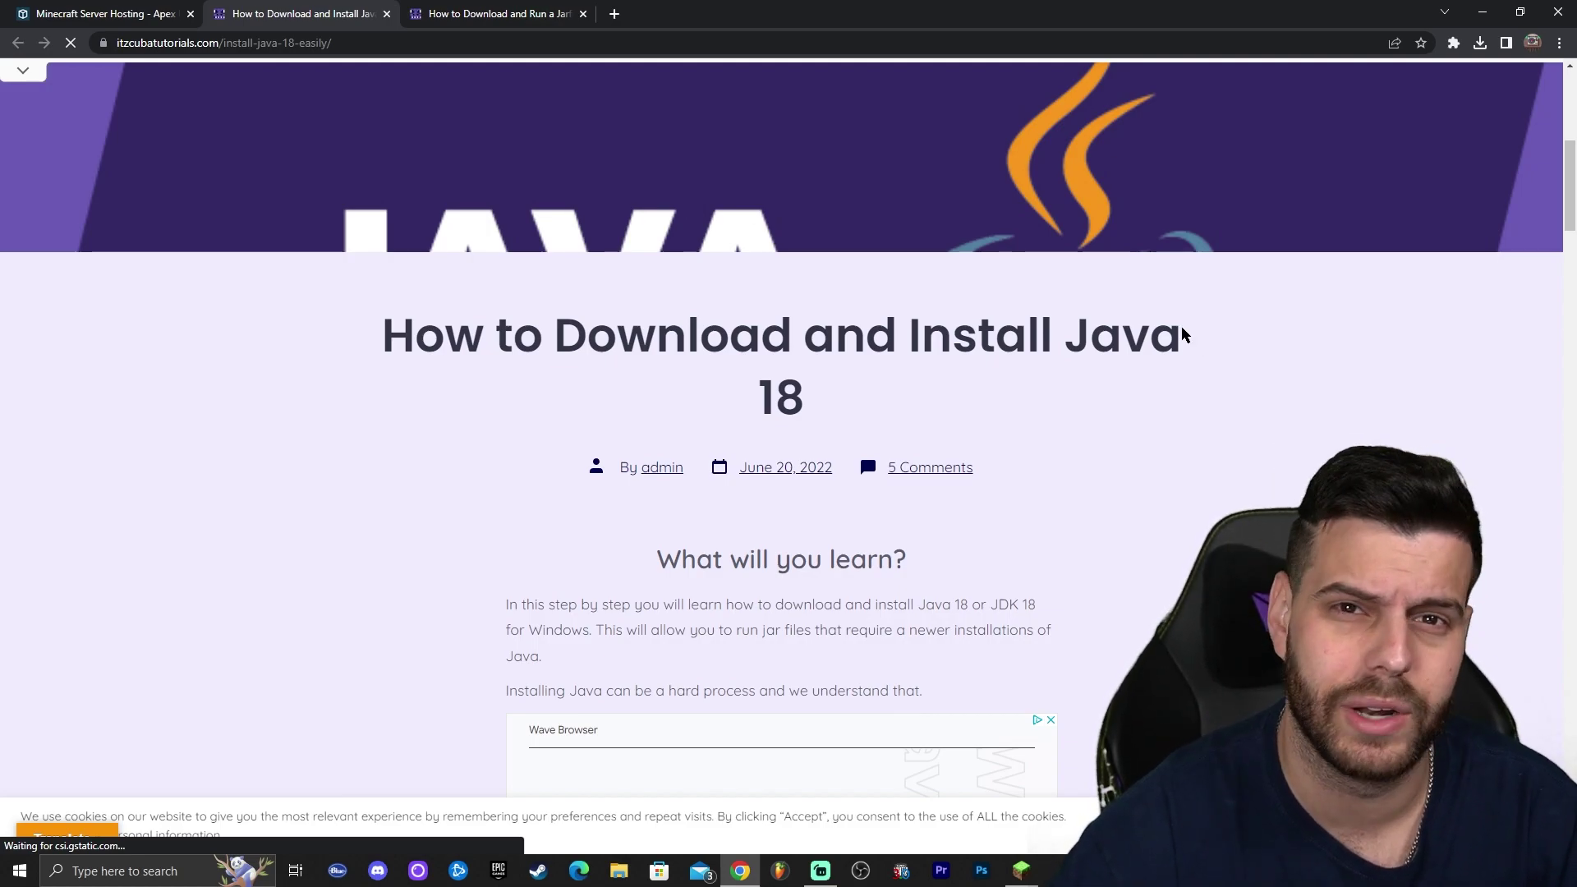
{"action": "scroll", "coordinate": [1246, 356], "scroll_direction": "down", "scroll_amount": 15}
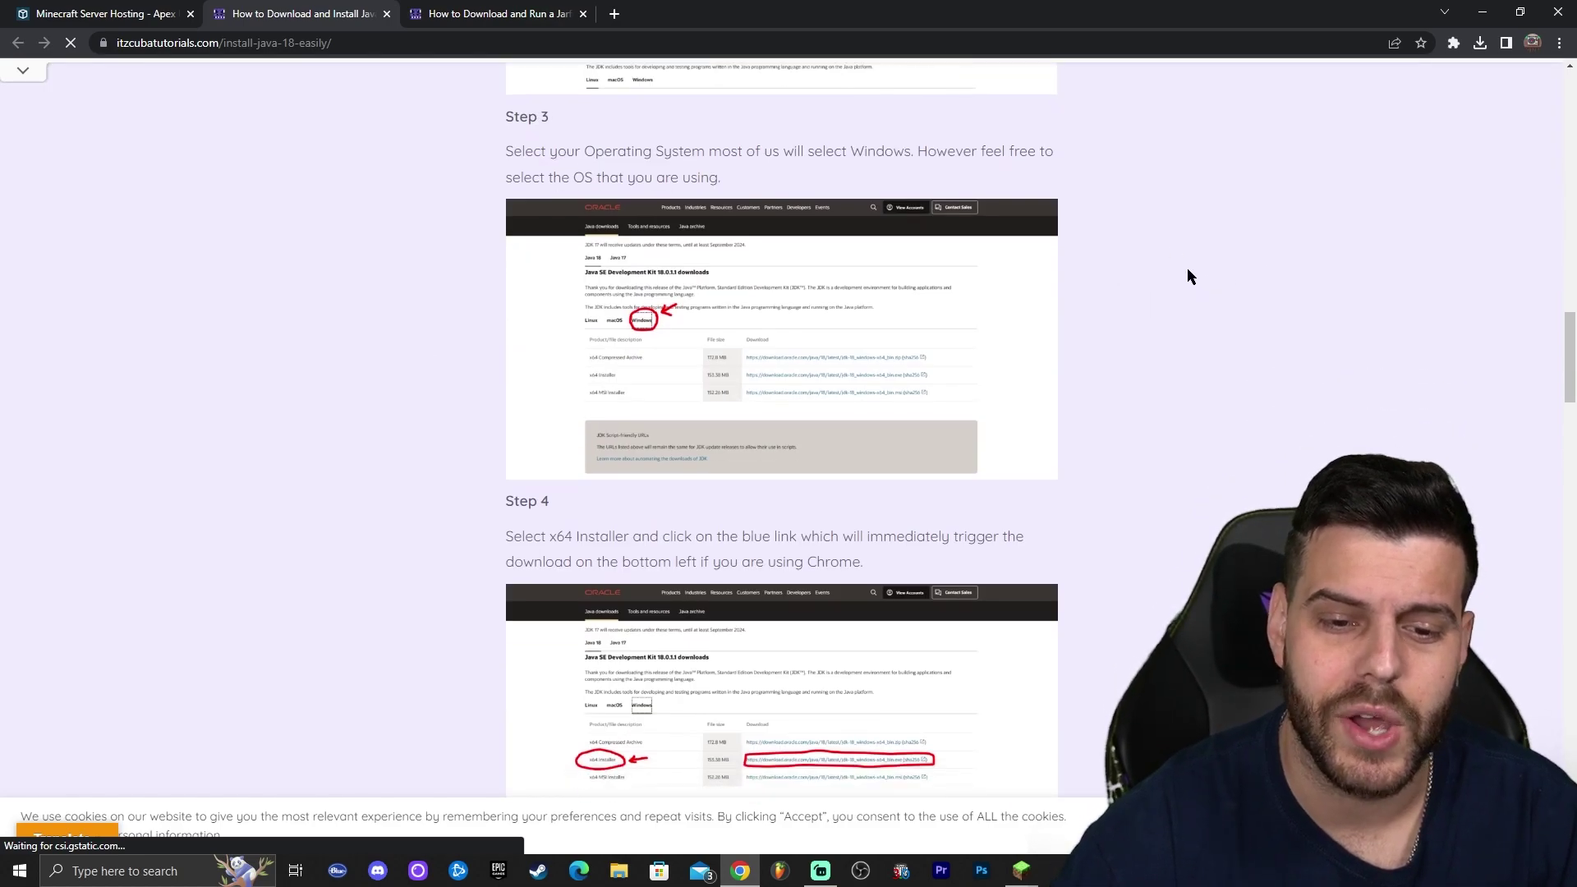
{"action": "scroll", "coordinate": [1131, 272], "scroll_direction": "down", "scroll_amount": 5}
{"action": "scroll", "coordinate": [1159, 265], "scroll_direction": "up", "scroll_amount": 20}
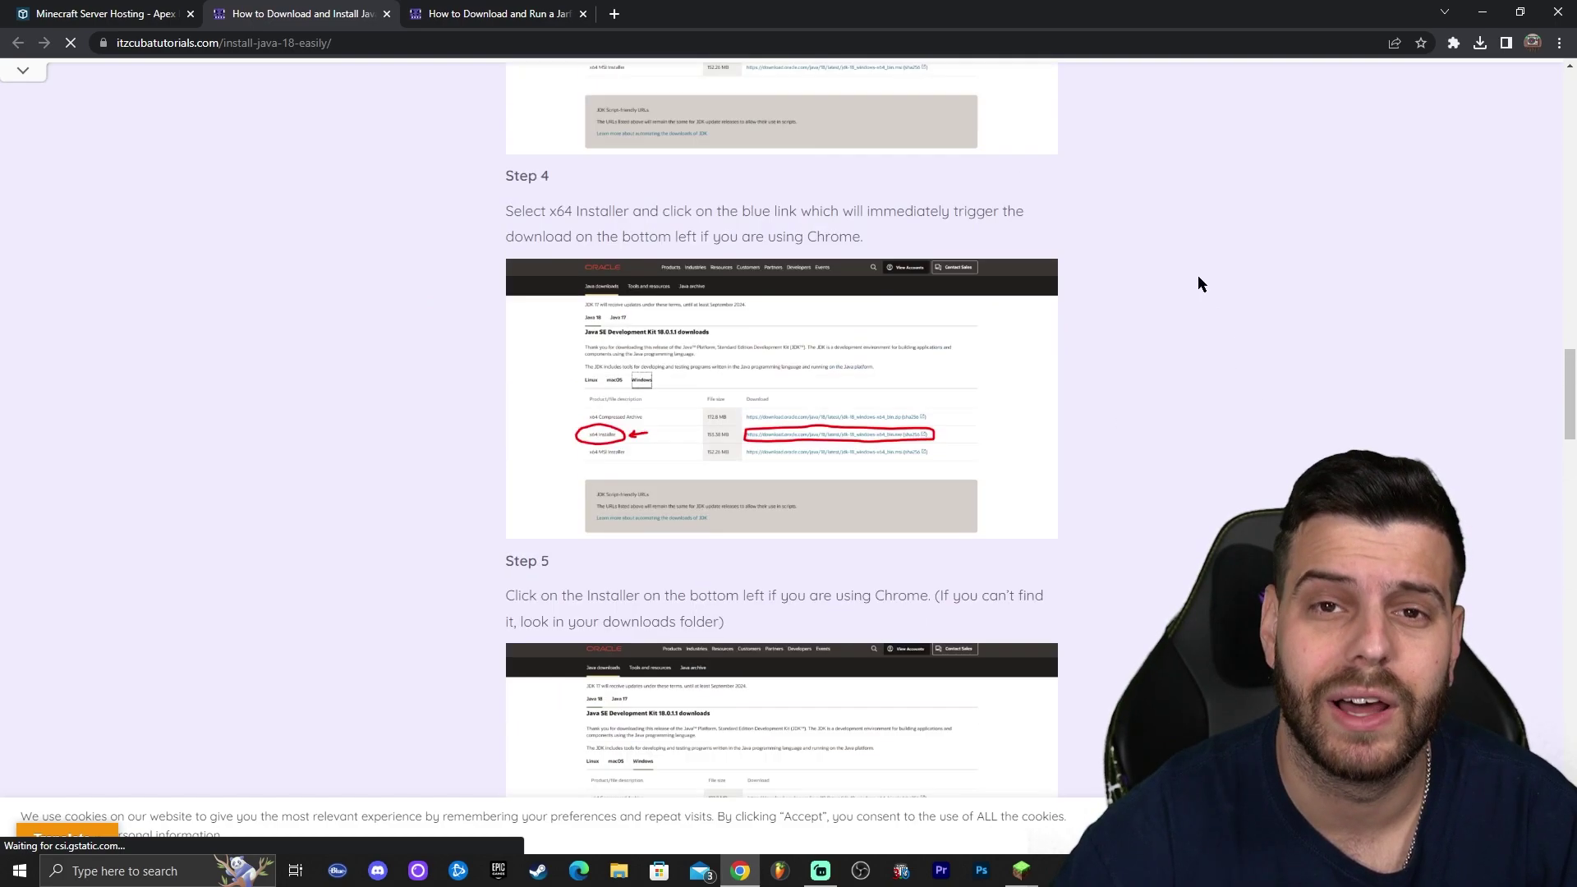
{"action": "scroll", "coordinate": [1193, 296], "scroll_direction": "up", "scroll_amount": 12}
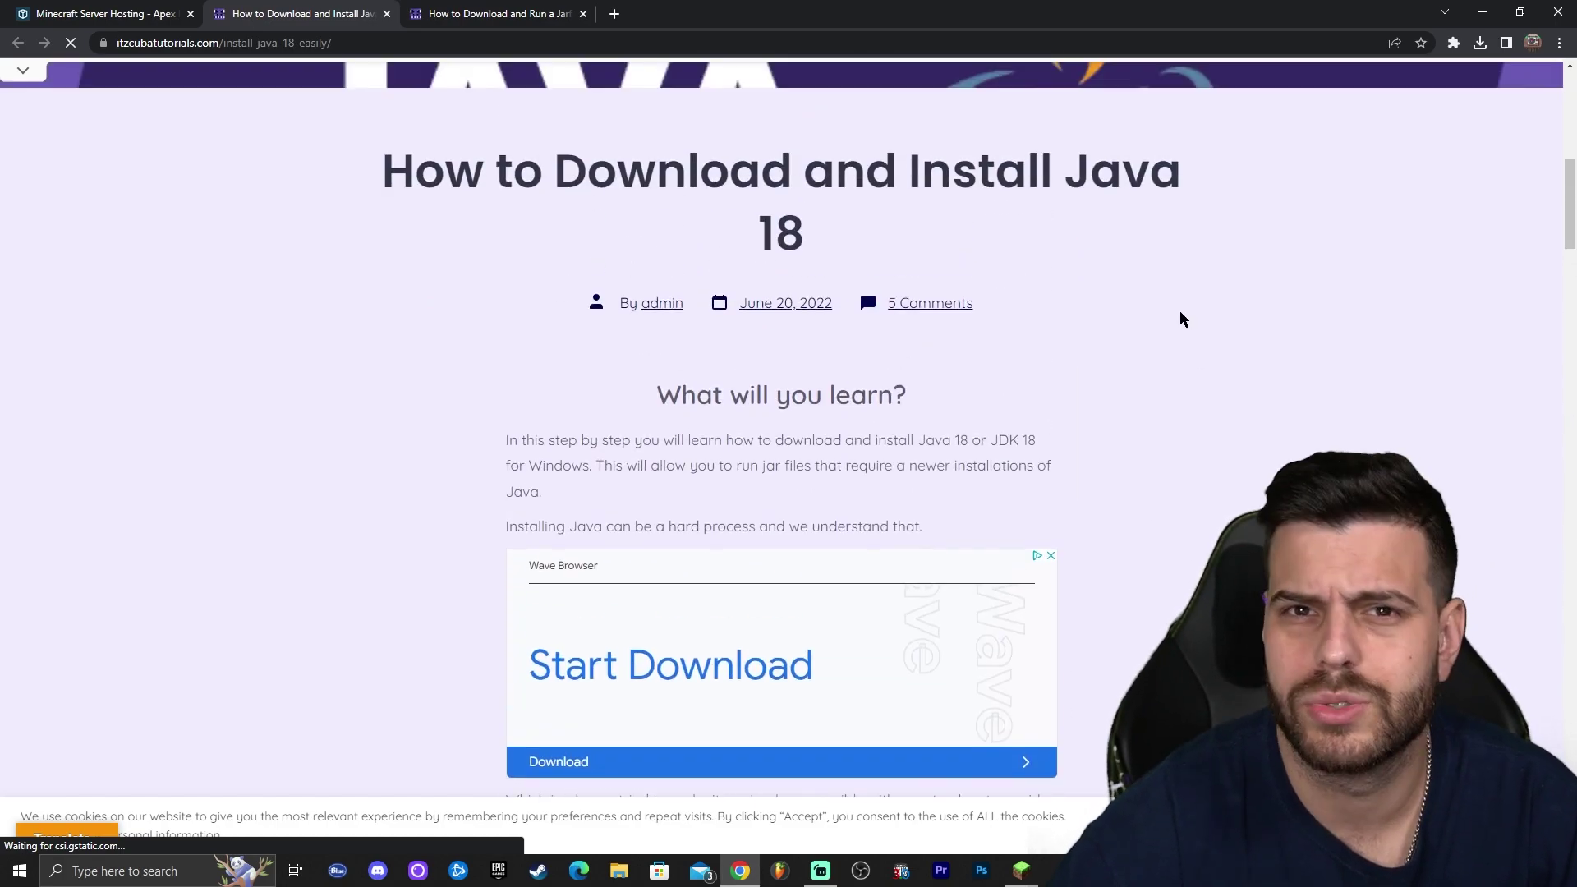
{"action": "scroll", "coordinate": [1134, 291], "scroll_direction": "up", "scroll_amount": 1}
{"action": "scroll", "coordinate": [933, 394], "scroll_direction": "up", "scroll_amount": 1}
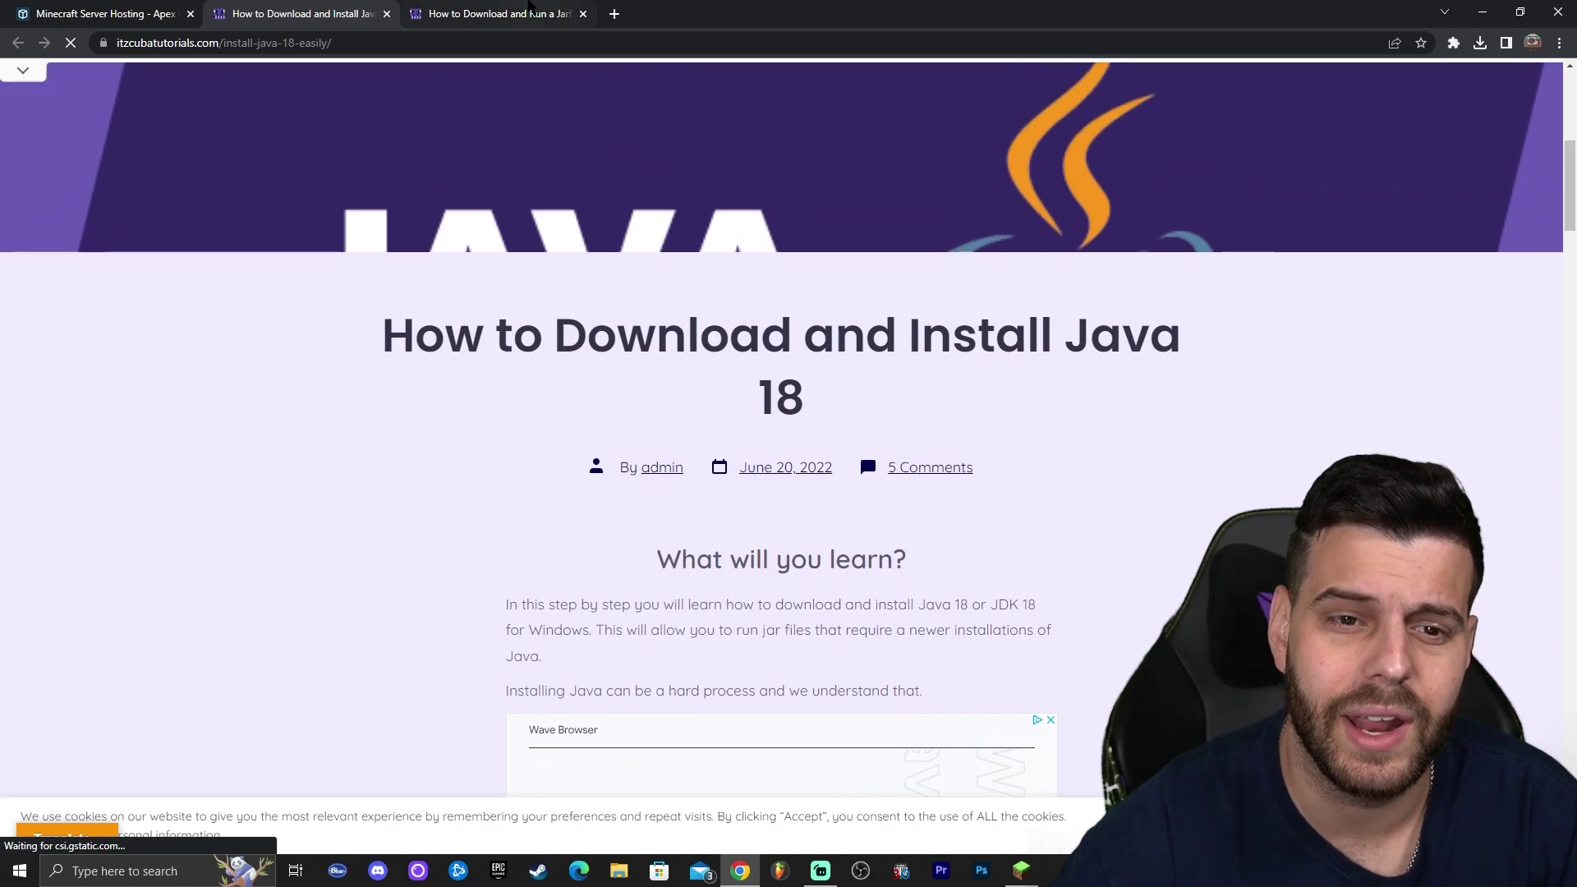
Switch to the Jarfix guide and scroll through it.
{"action": "left_click", "coordinate": [526, 13]}
{"action": "scroll", "coordinate": [1150, 228], "scroll_direction": "down", "scroll_amount": 4}
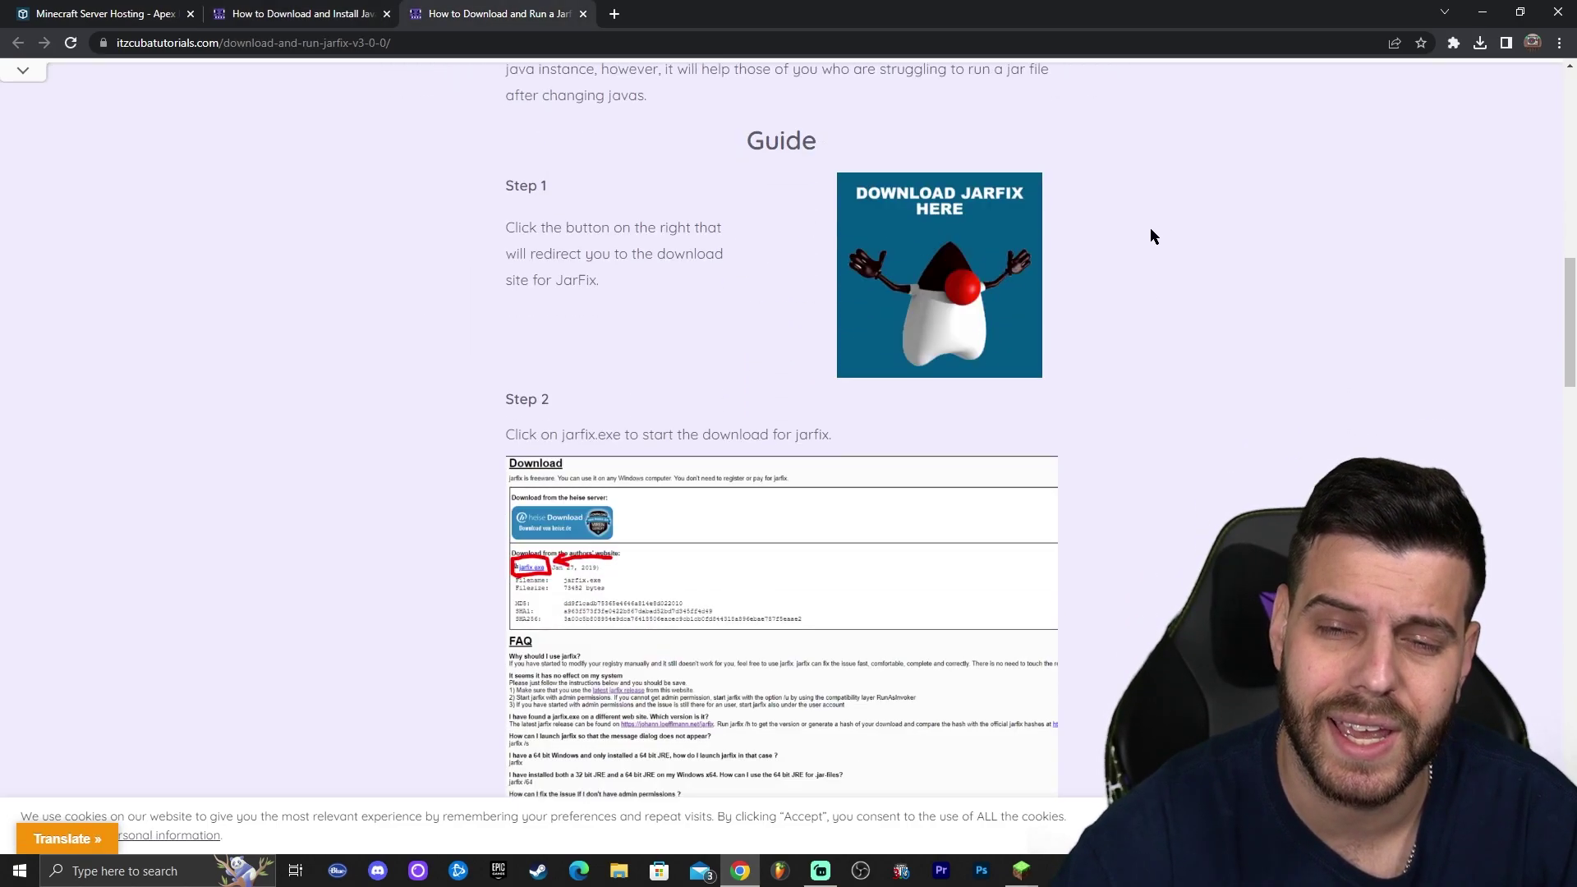
{"action": "scroll", "coordinate": [1080, 247], "scroll_direction": "up", "scroll_amount": 2}
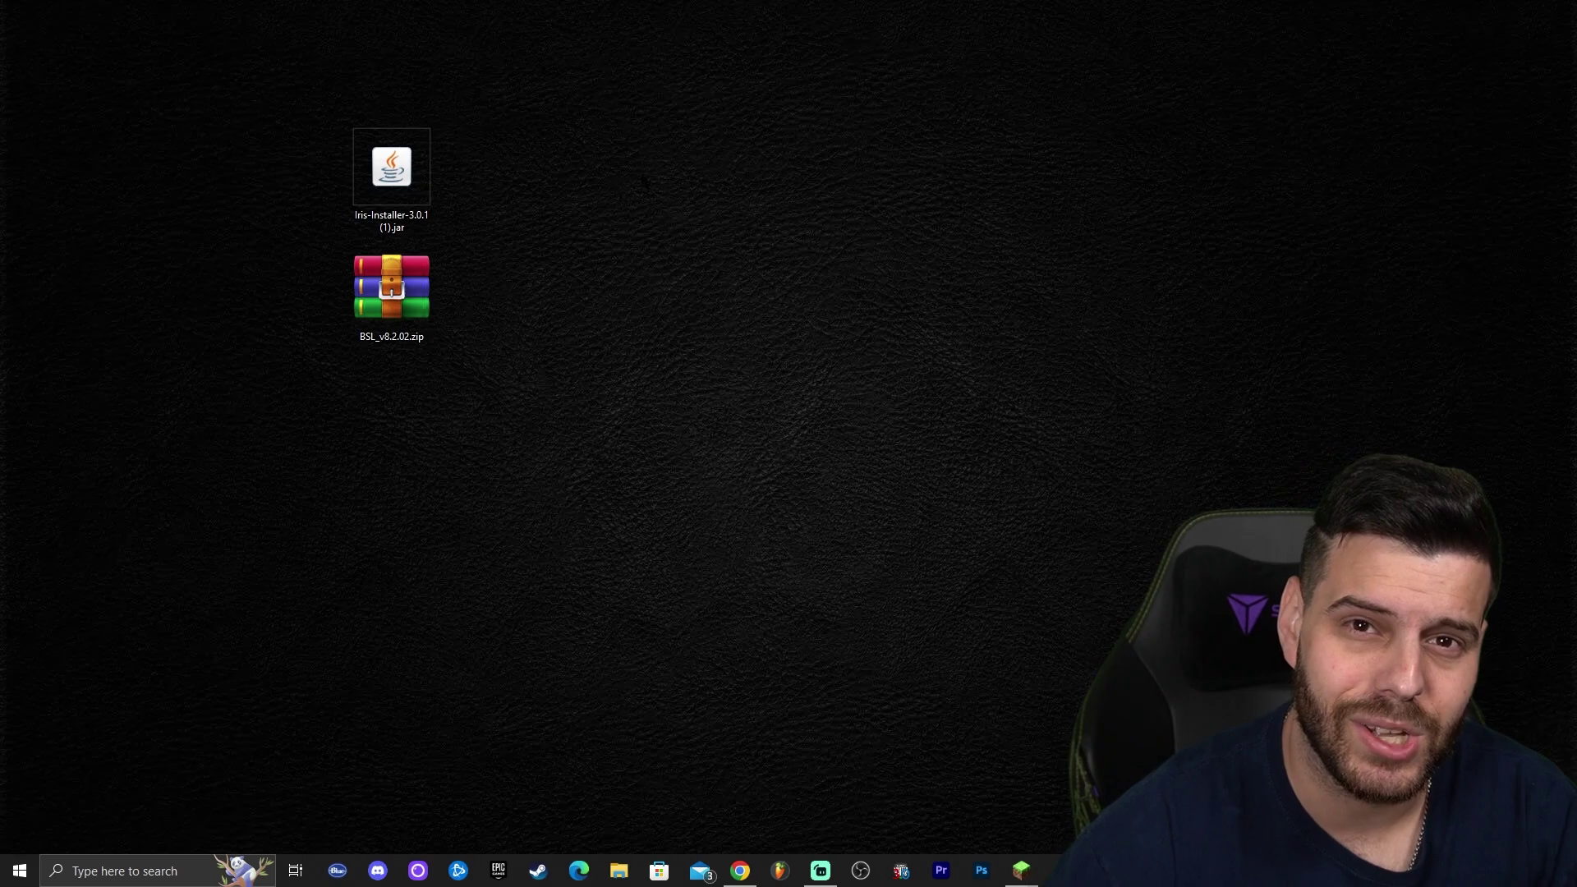
Launch Latest release 1.19.4 from the Minecraft Launcher, then quit from the title screen.
{"action": "left_click", "coordinate": [1020, 871]}
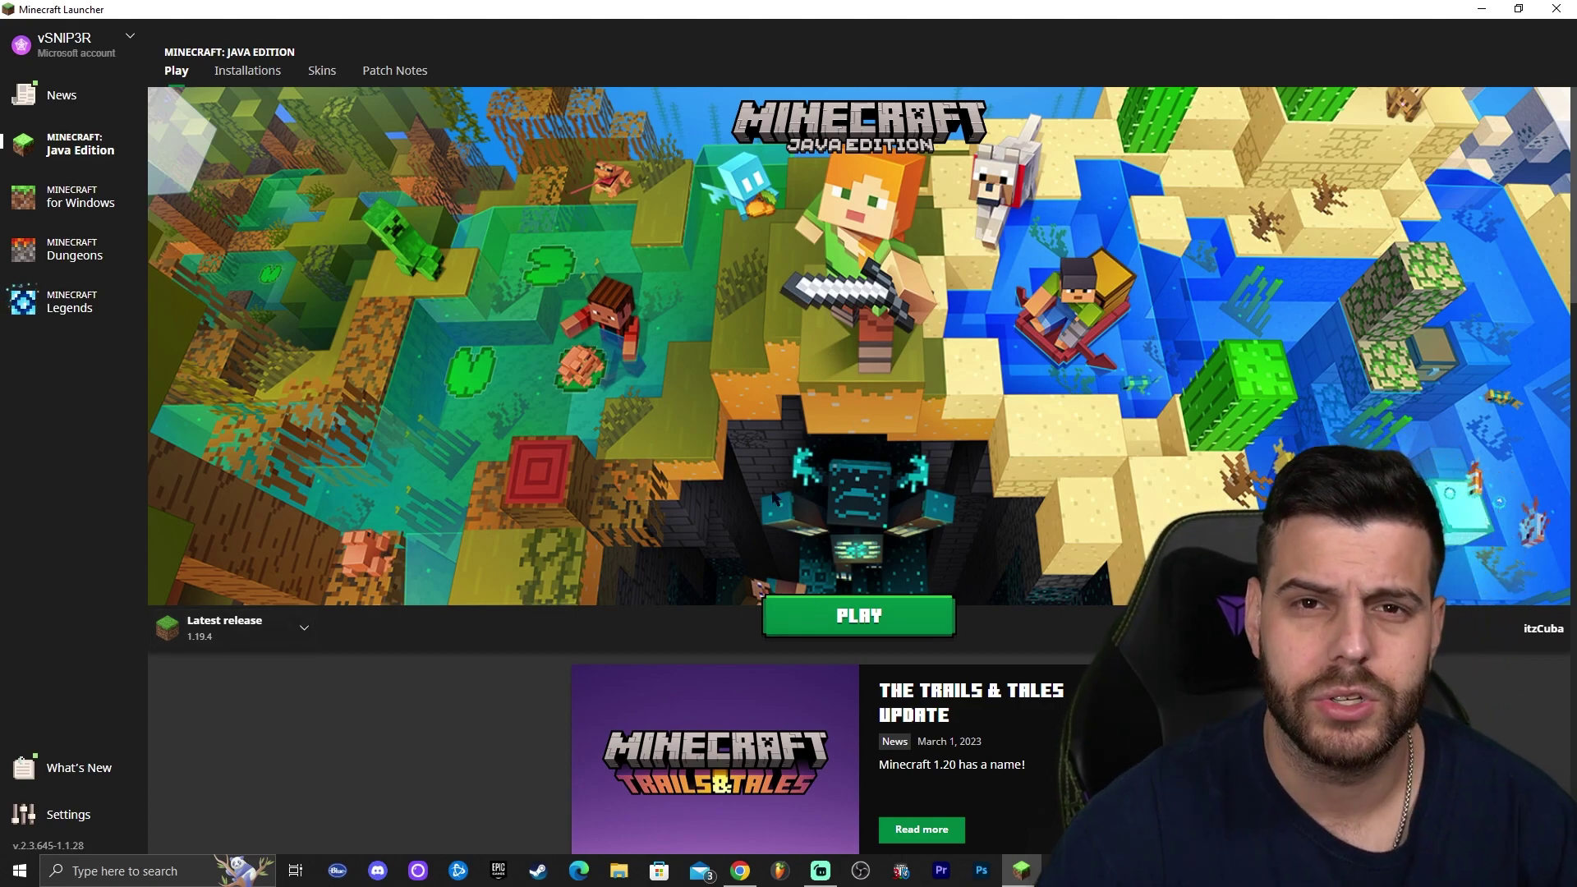
{"action": "left_click", "coordinate": [892, 614]}
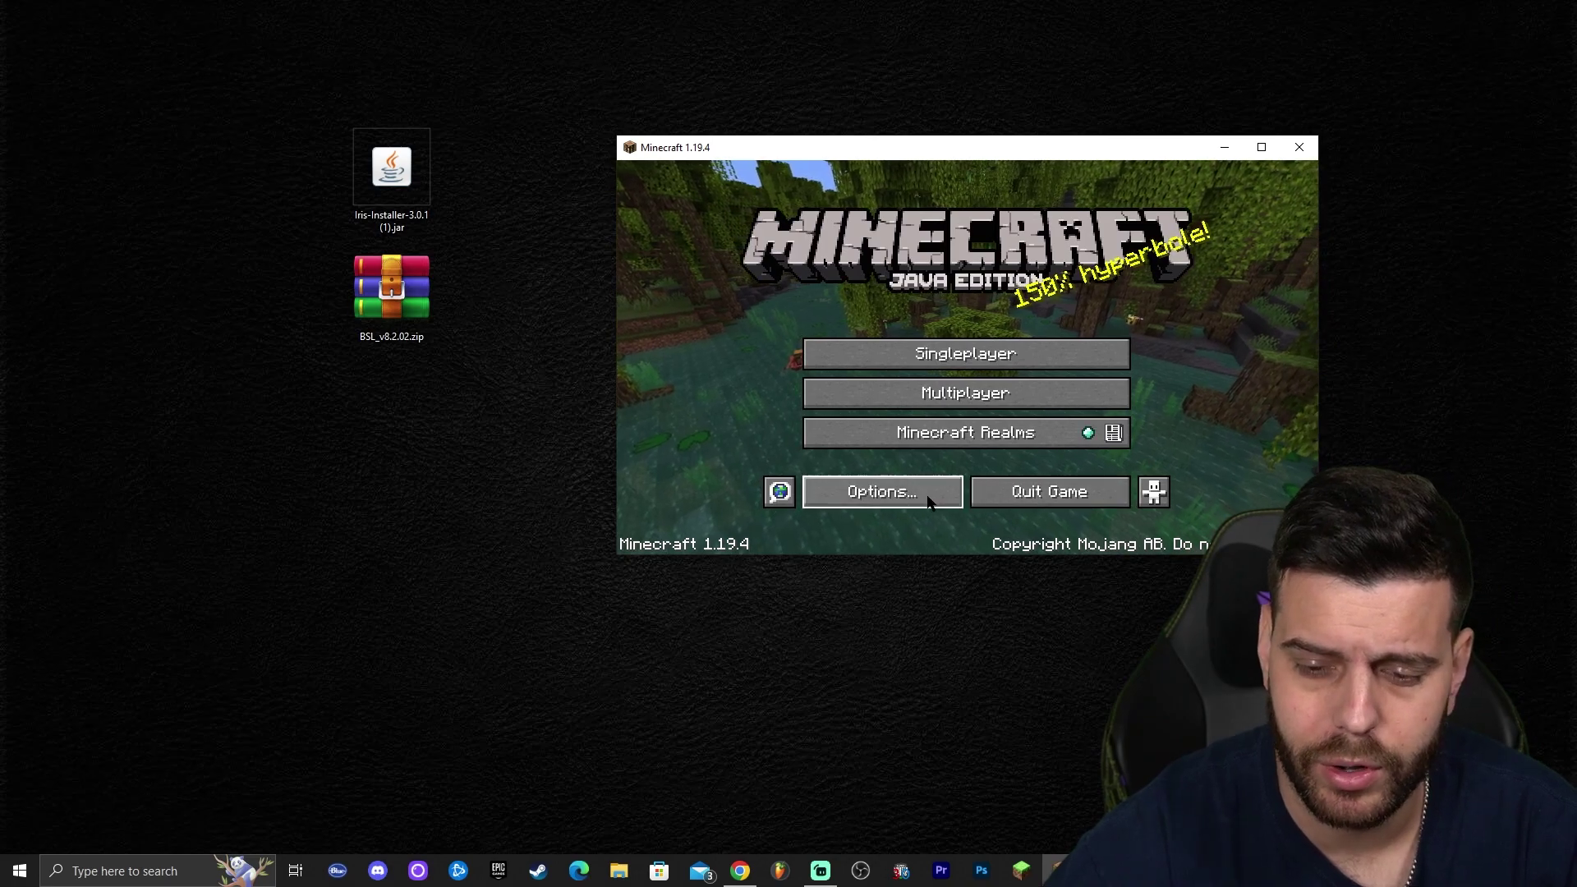
{"action": "left_click", "coordinate": [1044, 496]}
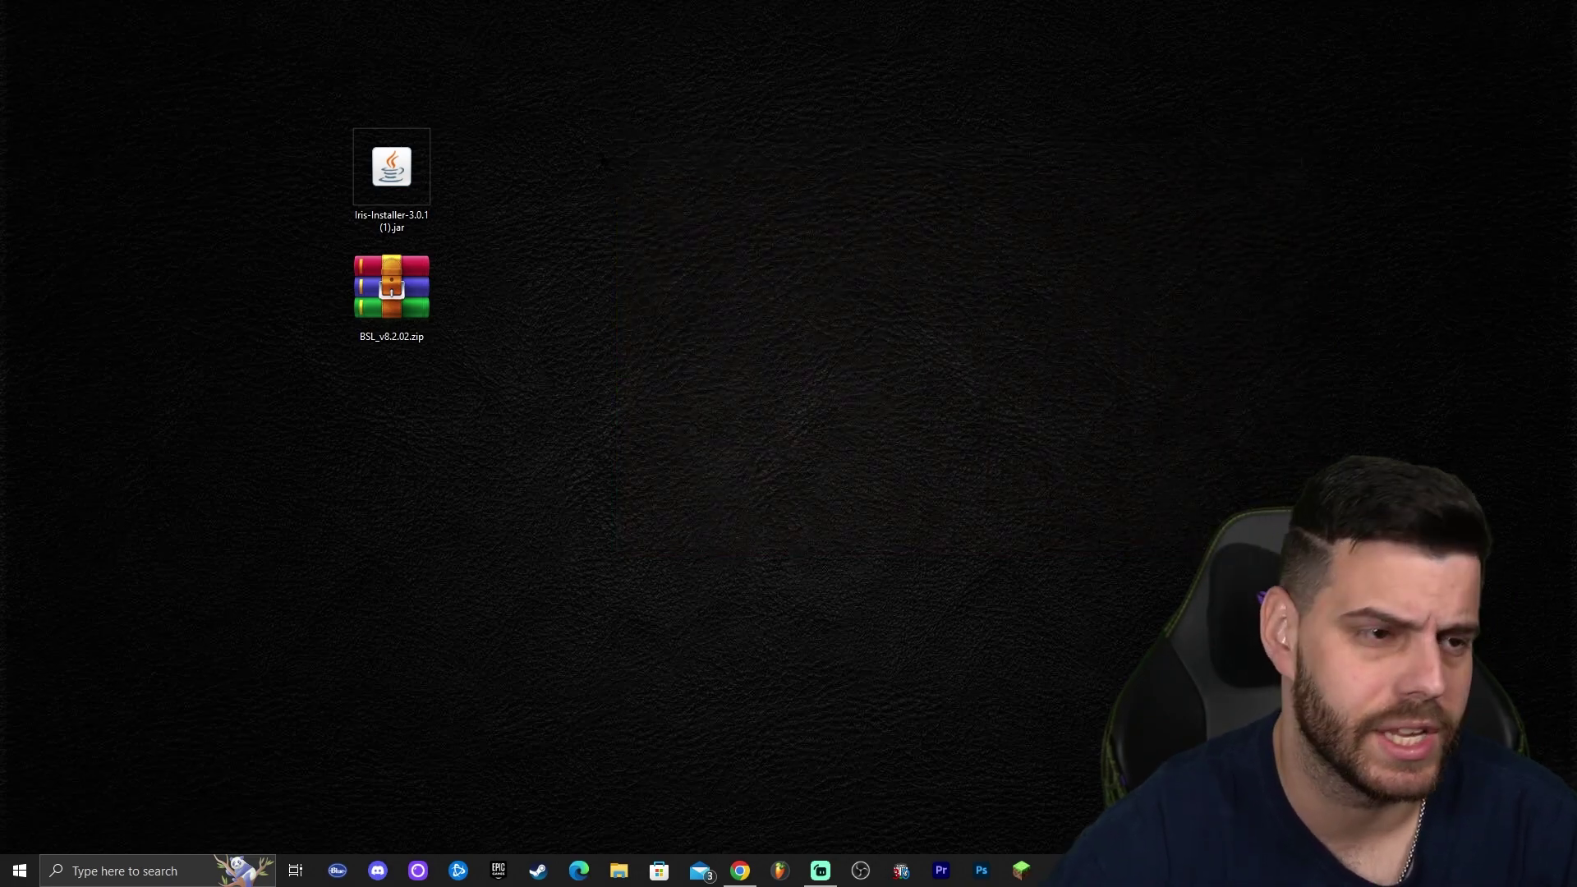
Run the Iris installer with version 1.19.4, Iris Install and the .minecraft directory.
{"action": "left_click", "coordinate": [392, 177]}
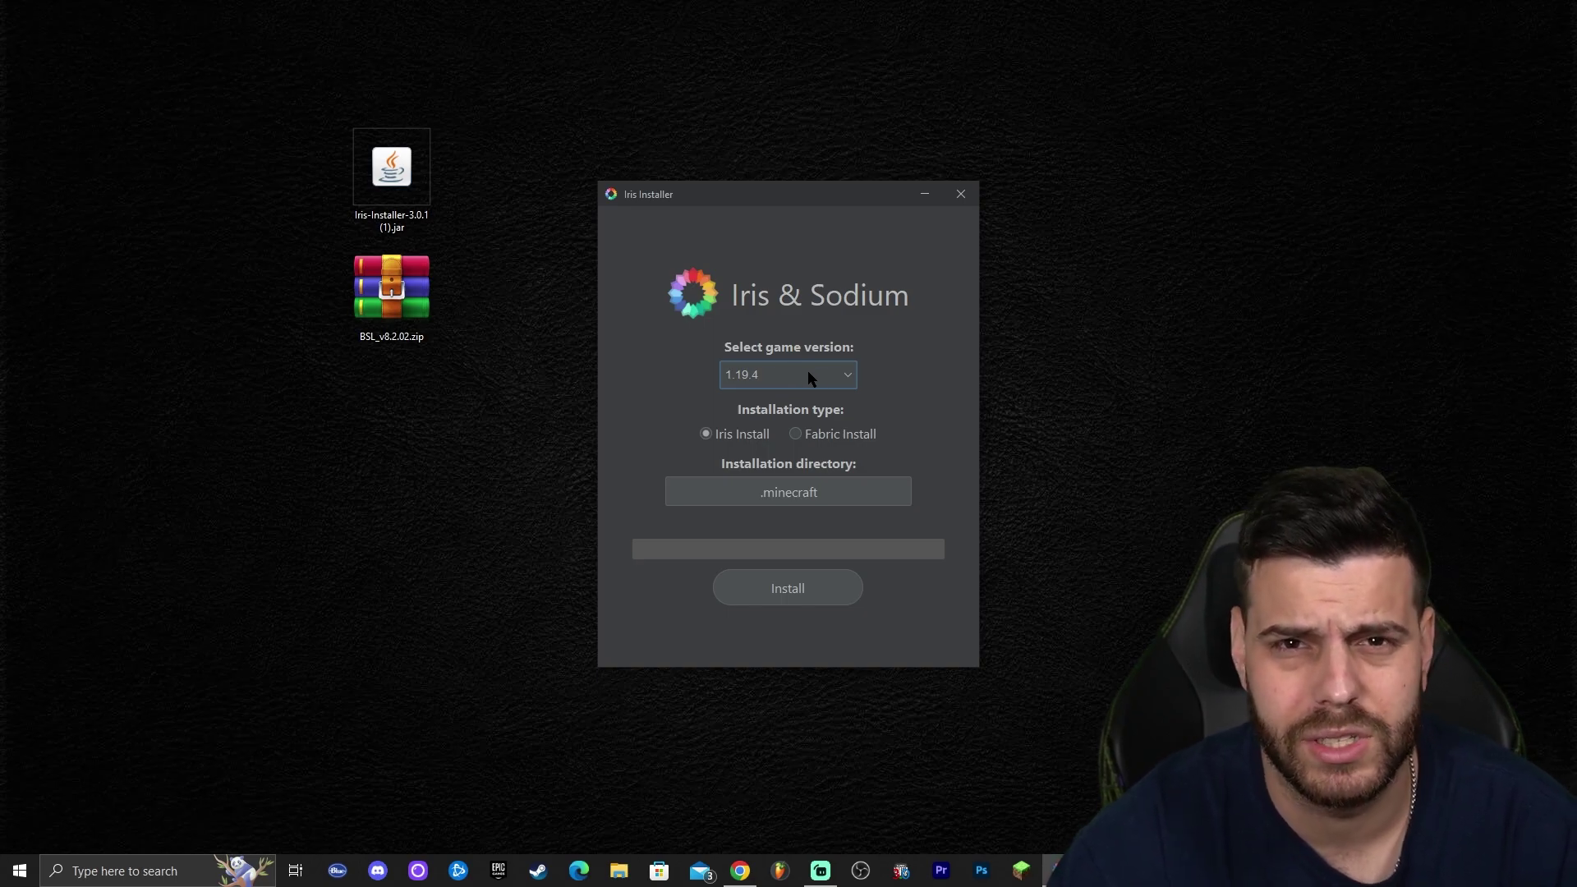
{"action": "left_click", "coordinate": [752, 380]}
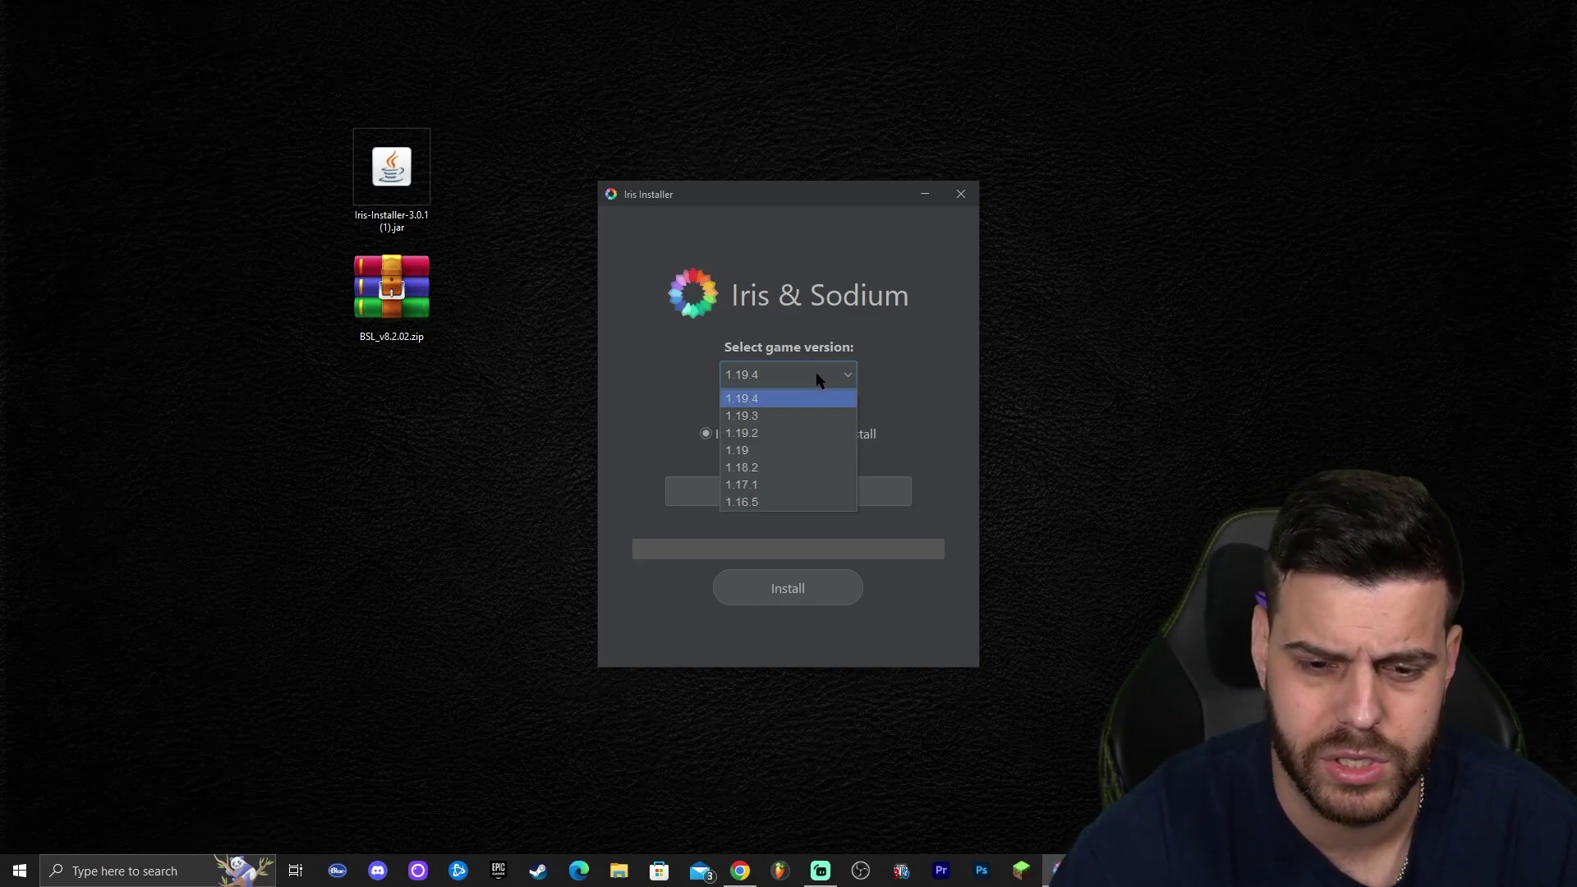
{"action": "left_click", "coordinate": [780, 538]}
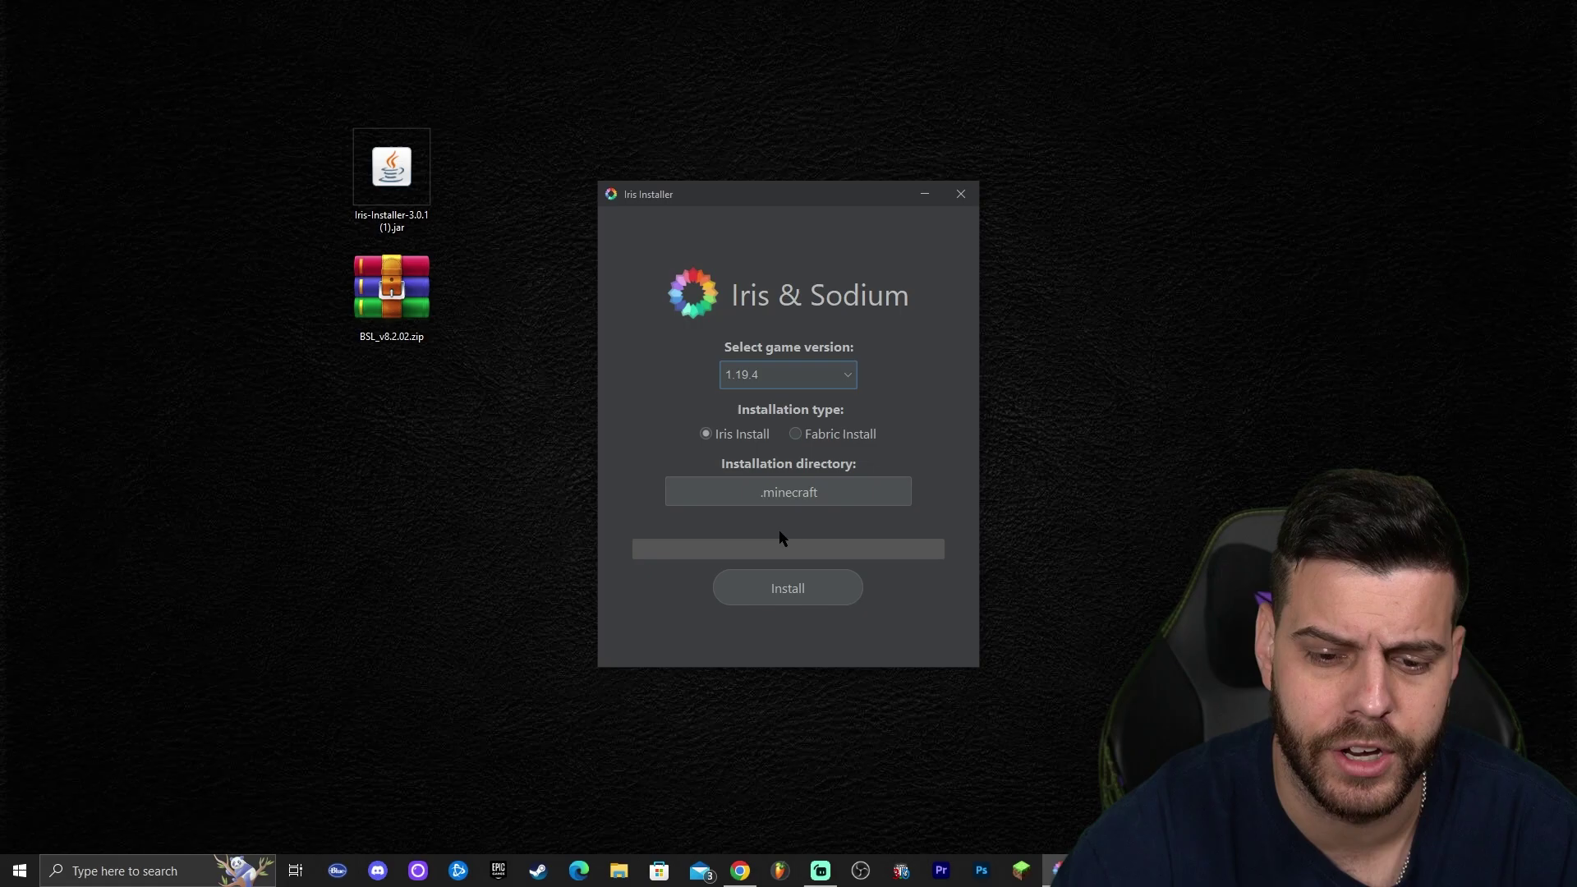
{"action": "left_click", "coordinate": [816, 598]}
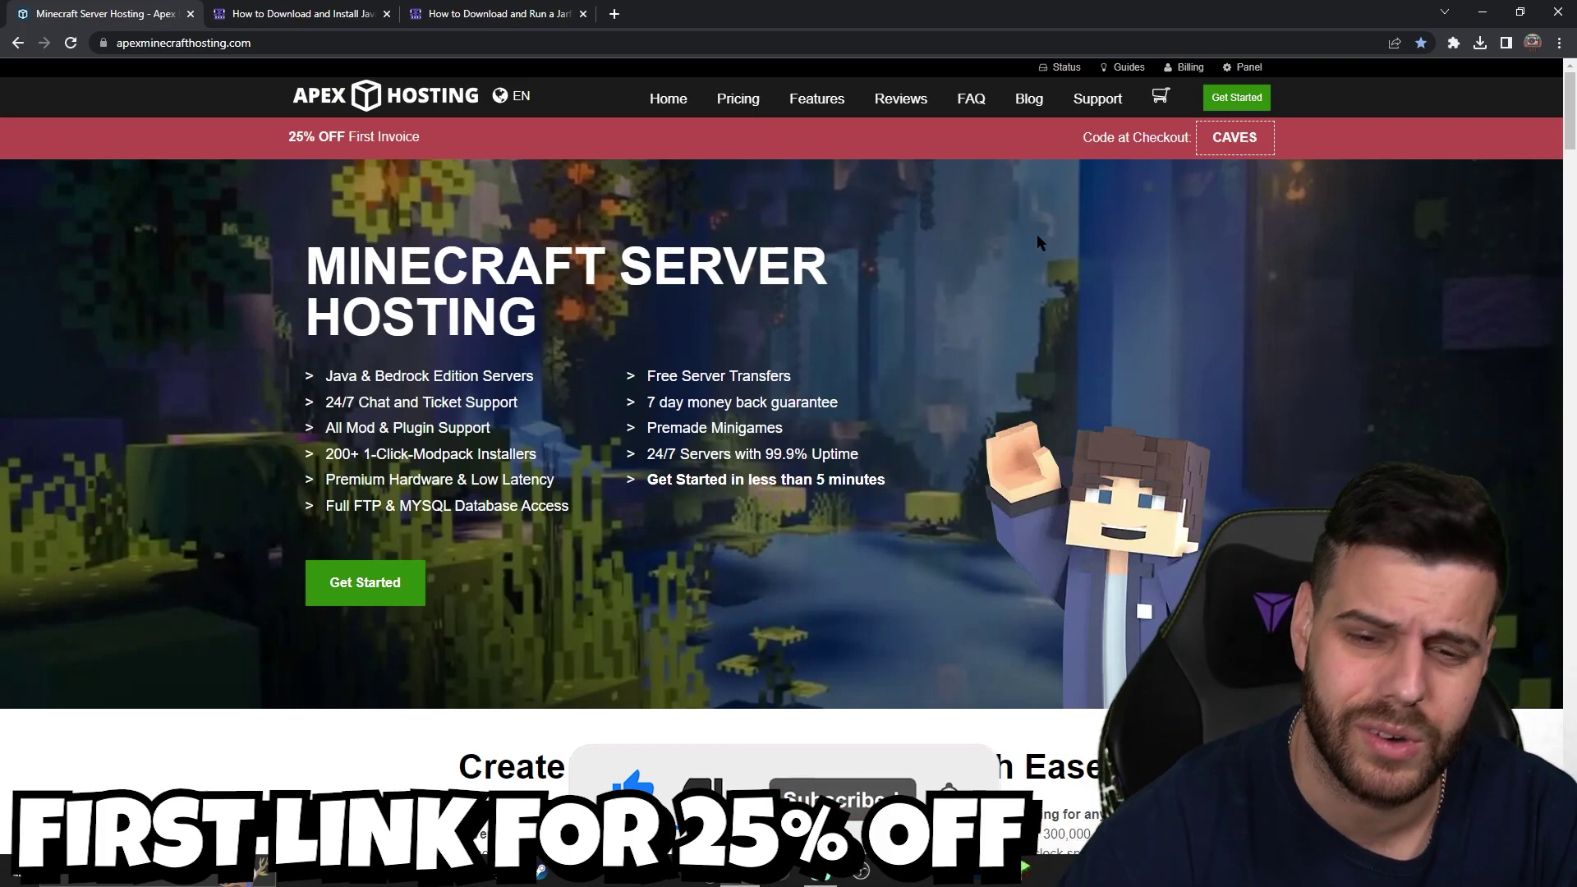
{"action": "scroll", "coordinate": [971, 285], "scroll_direction": "down", "scroll_amount": 4}
{"action": "scroll", "coordinate": [1046, 276], "scroll_direction": "up", "scroll_amount": 4}
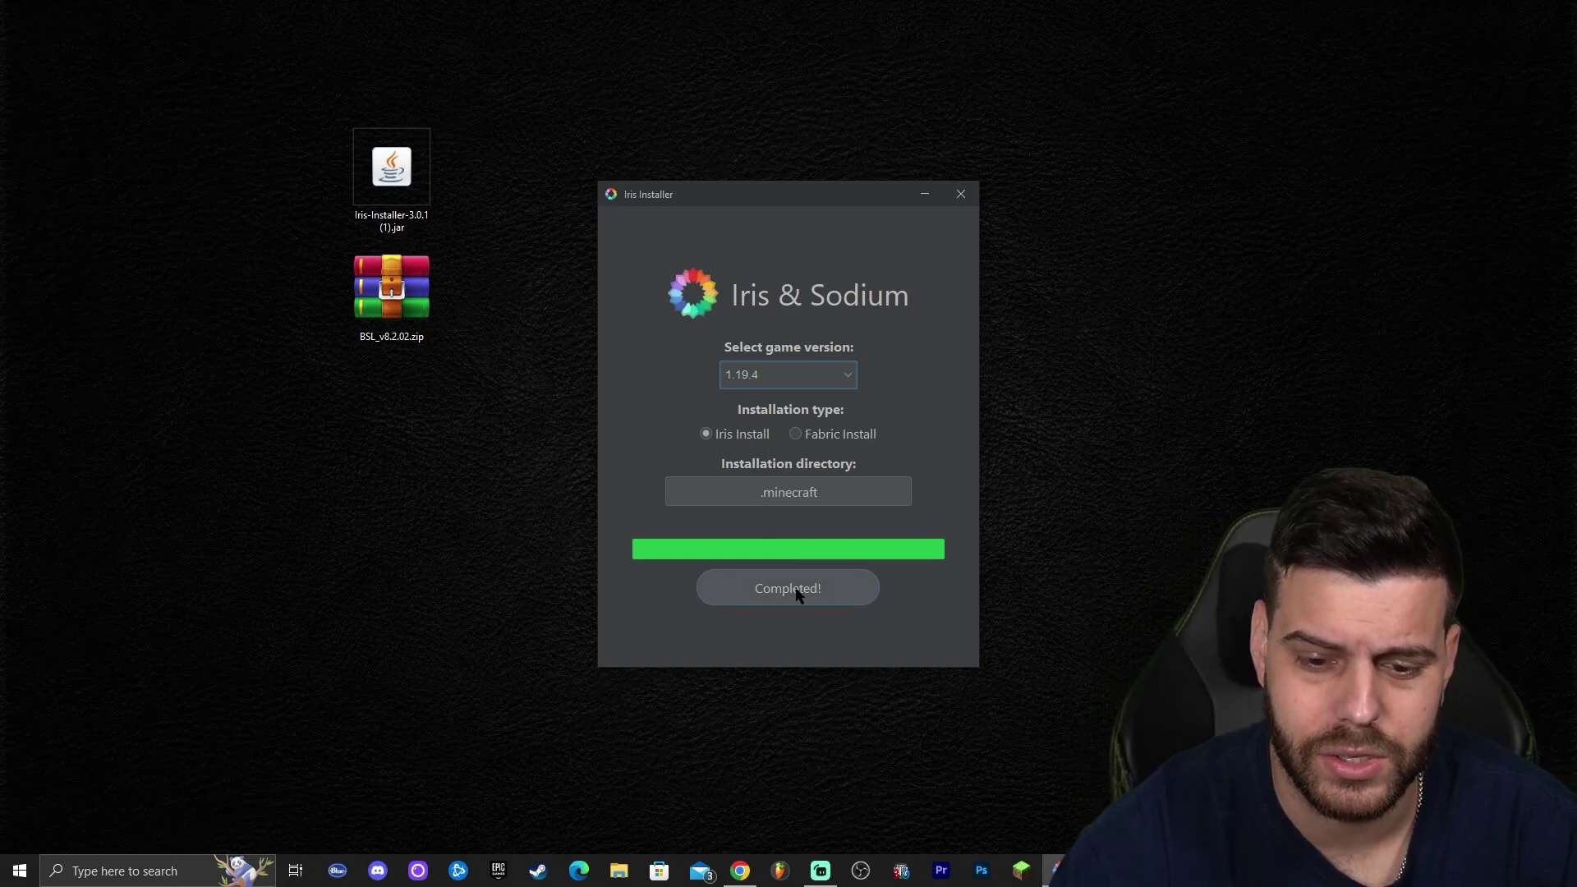
Complete the Iris 1.19.4 install, delete the installer jar from the desktop, and bring up Minecraft Launcher.
{"action": "left_click", "coordinate": [802, 591]}
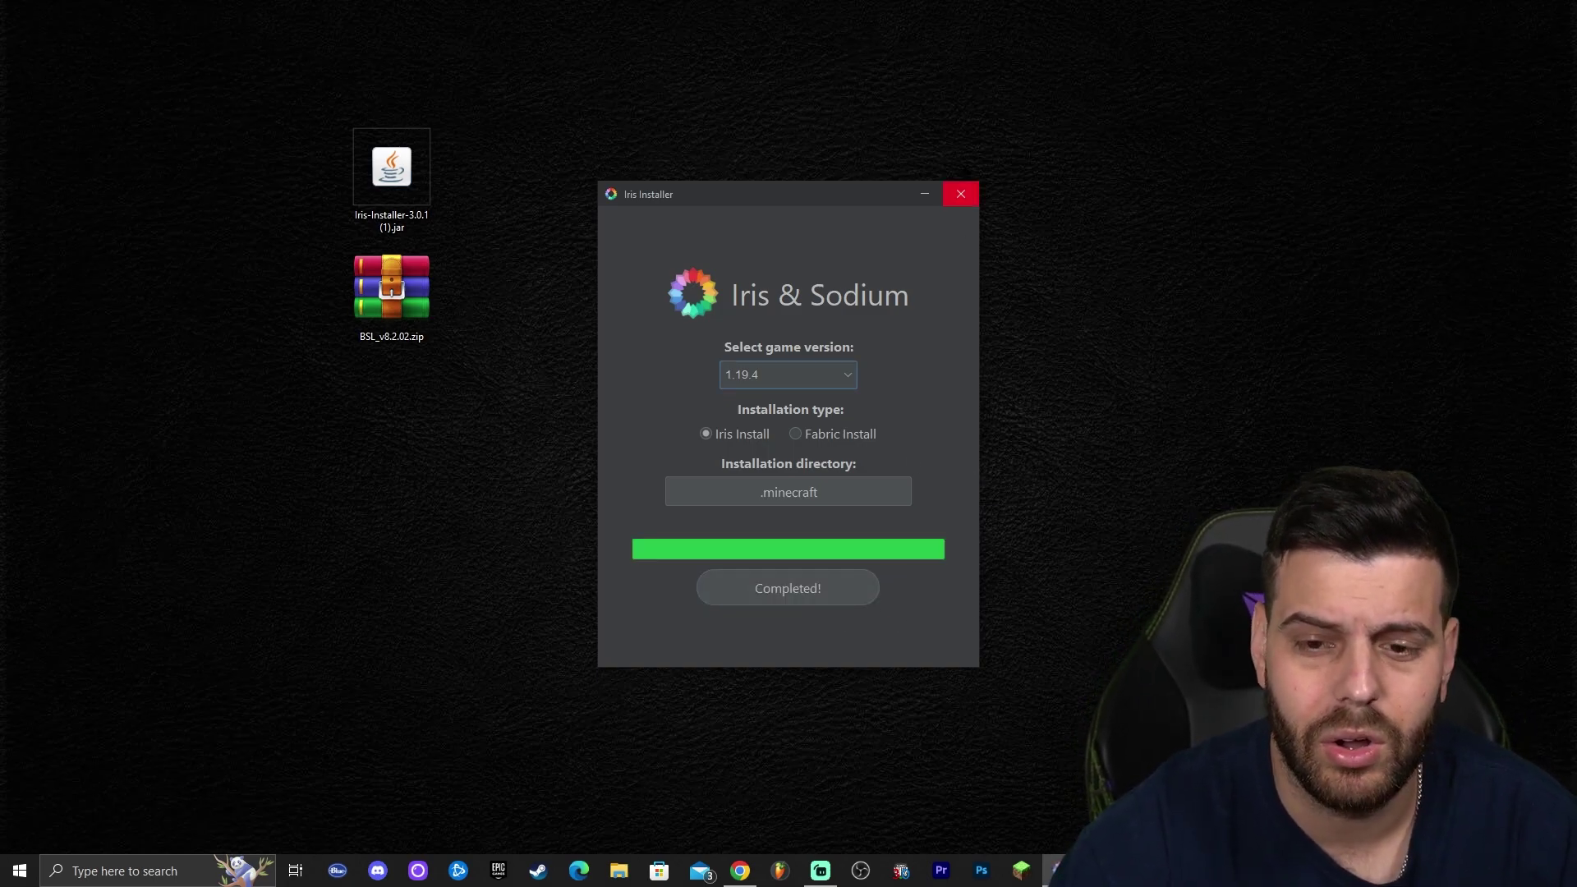
{"action": "left_click", "coordinate": [961, 194]}
{"action": "left_click_drag", "start_coordinate": [441, 84], "coordinate": [349, 235]}
{"action": "key", "text": "Delete"}
{"action": "left_click", "coordinate": [953, 406]}
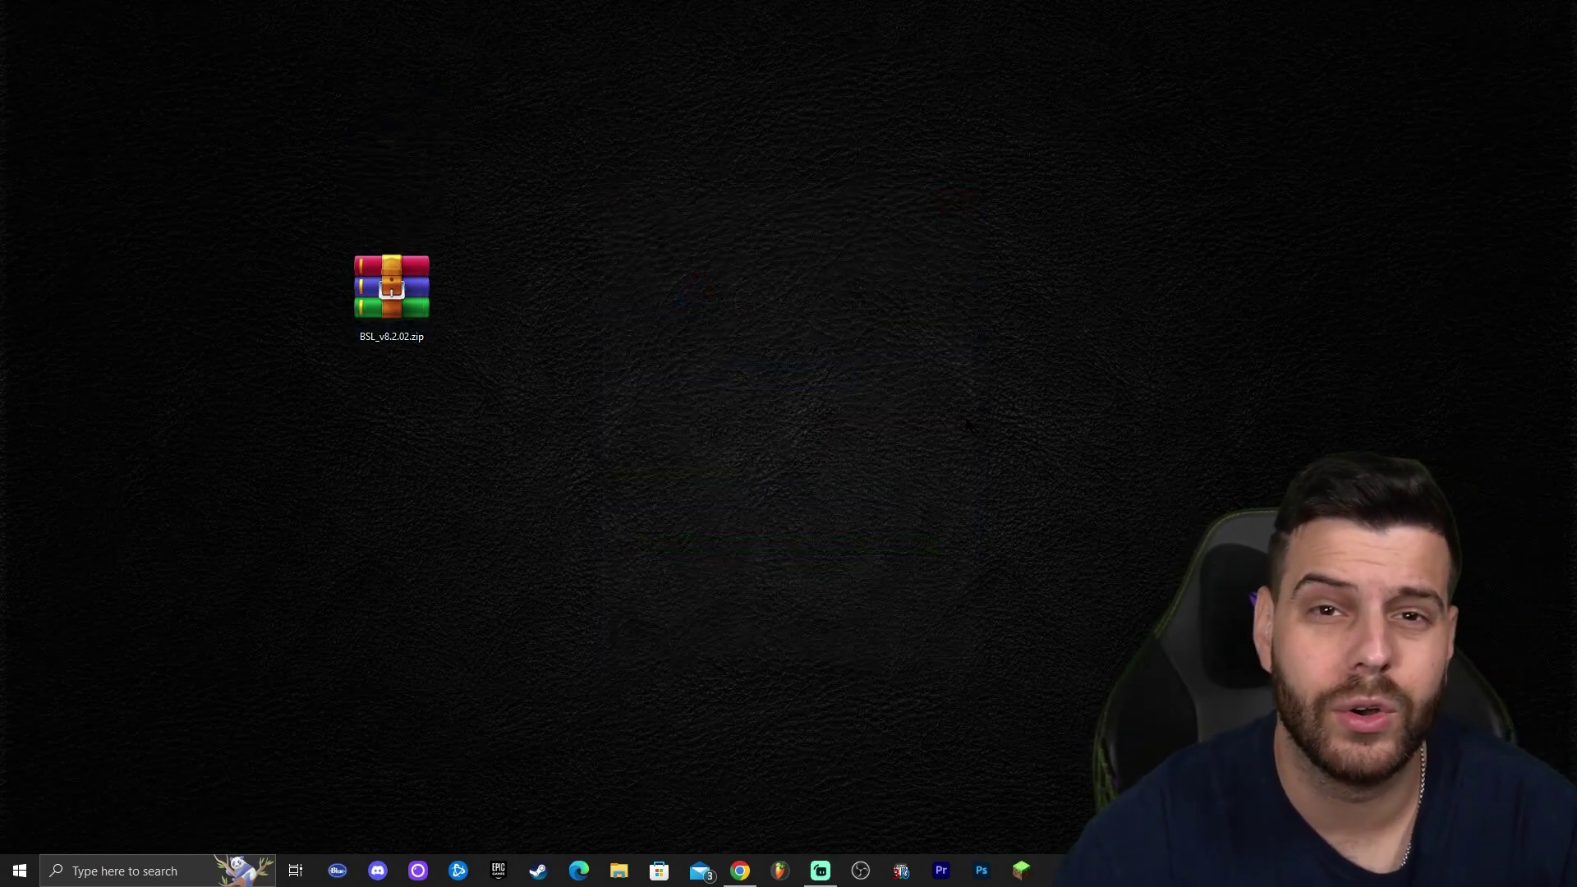
{"action": "left_click", "coordinate": [1021, 871]}
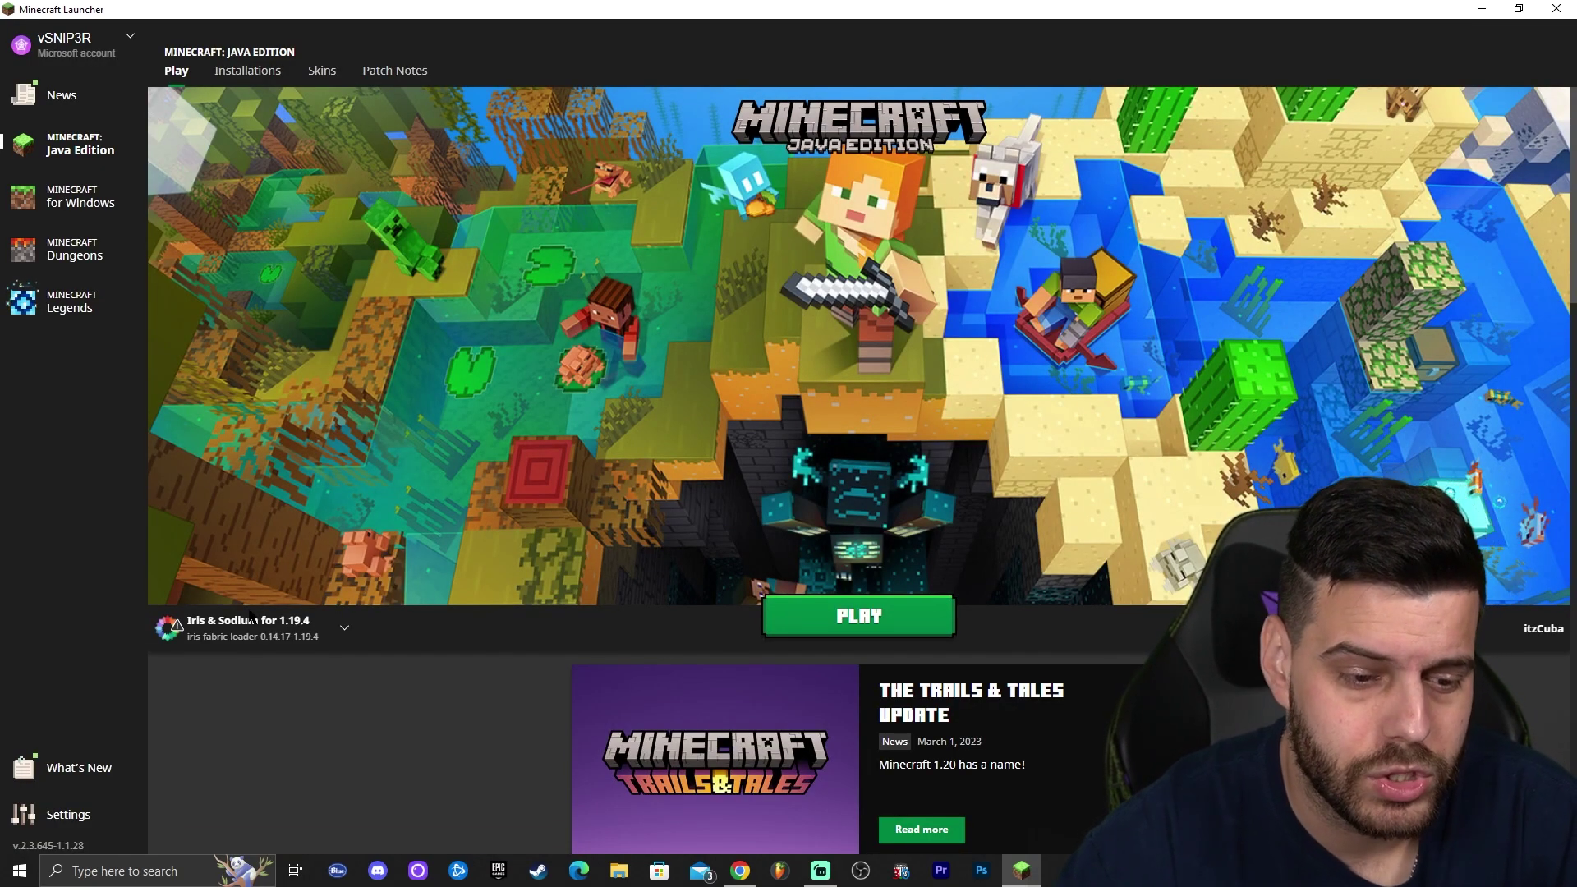
View the installations list, toggling the modded-installations filter off and back on.
{"action": "mouse_move", "coordinate": [187, 633]}
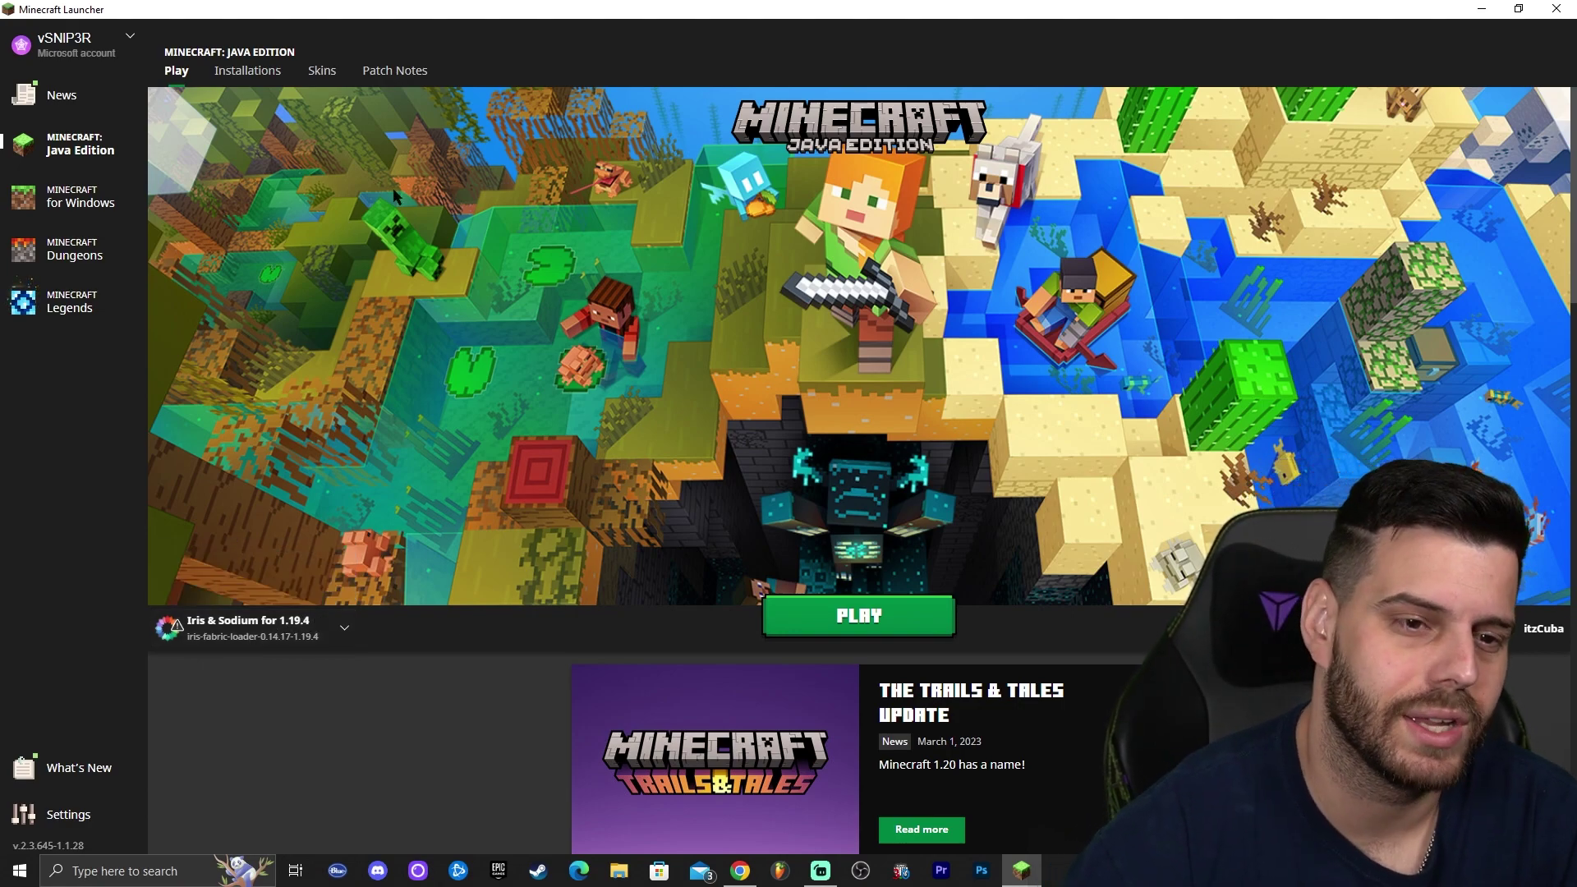
{"action": "left_click", "coordinate": [247, 71]}
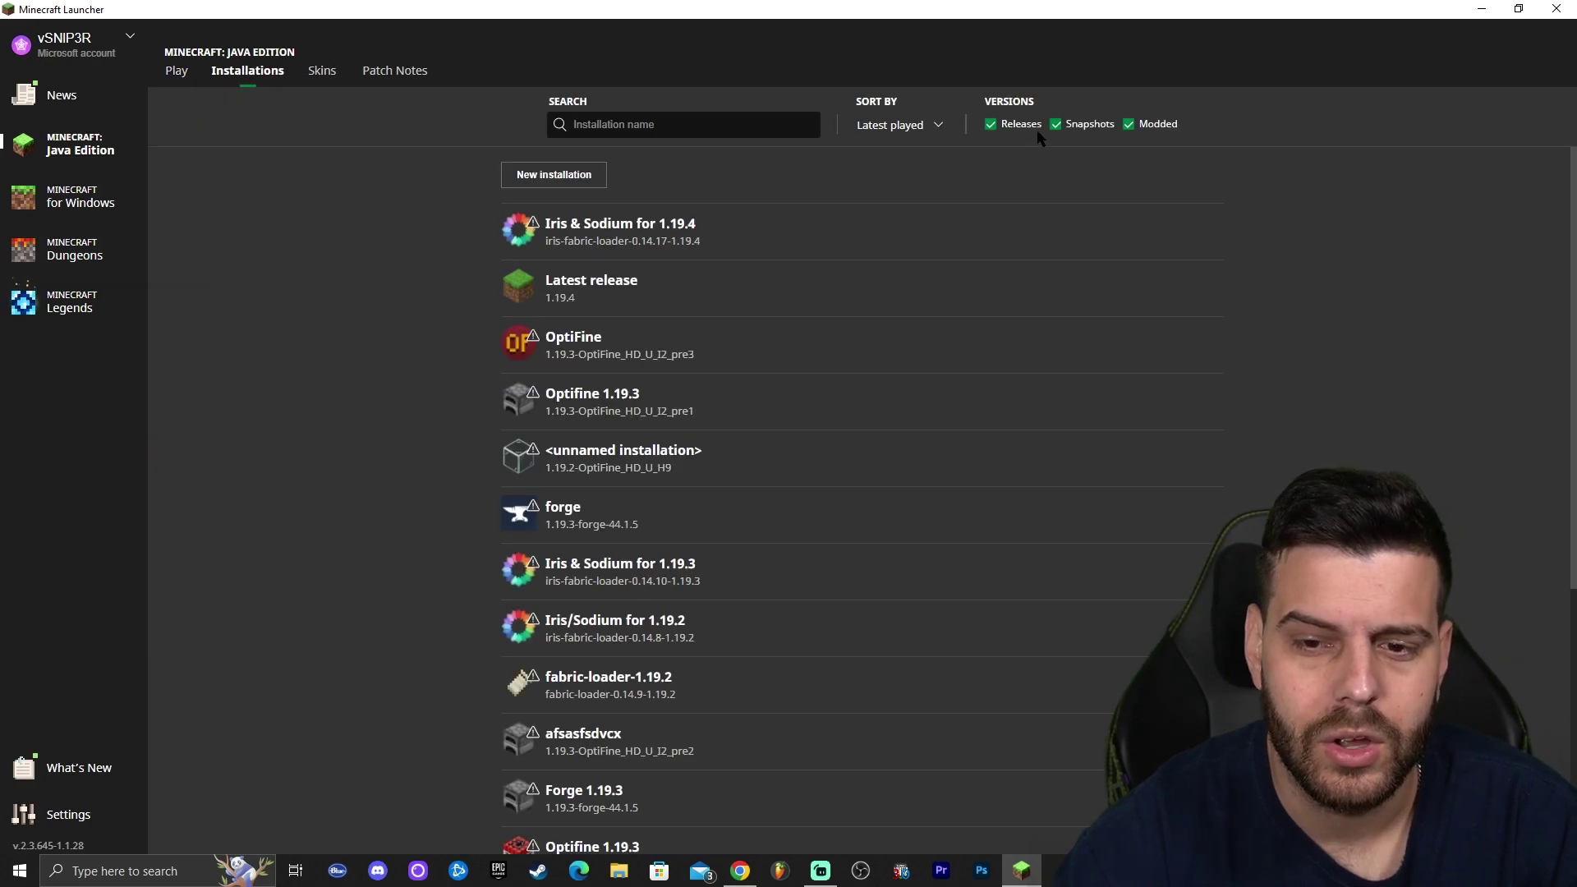
{"action": "left_click", "coordinate": [1130, 124]}
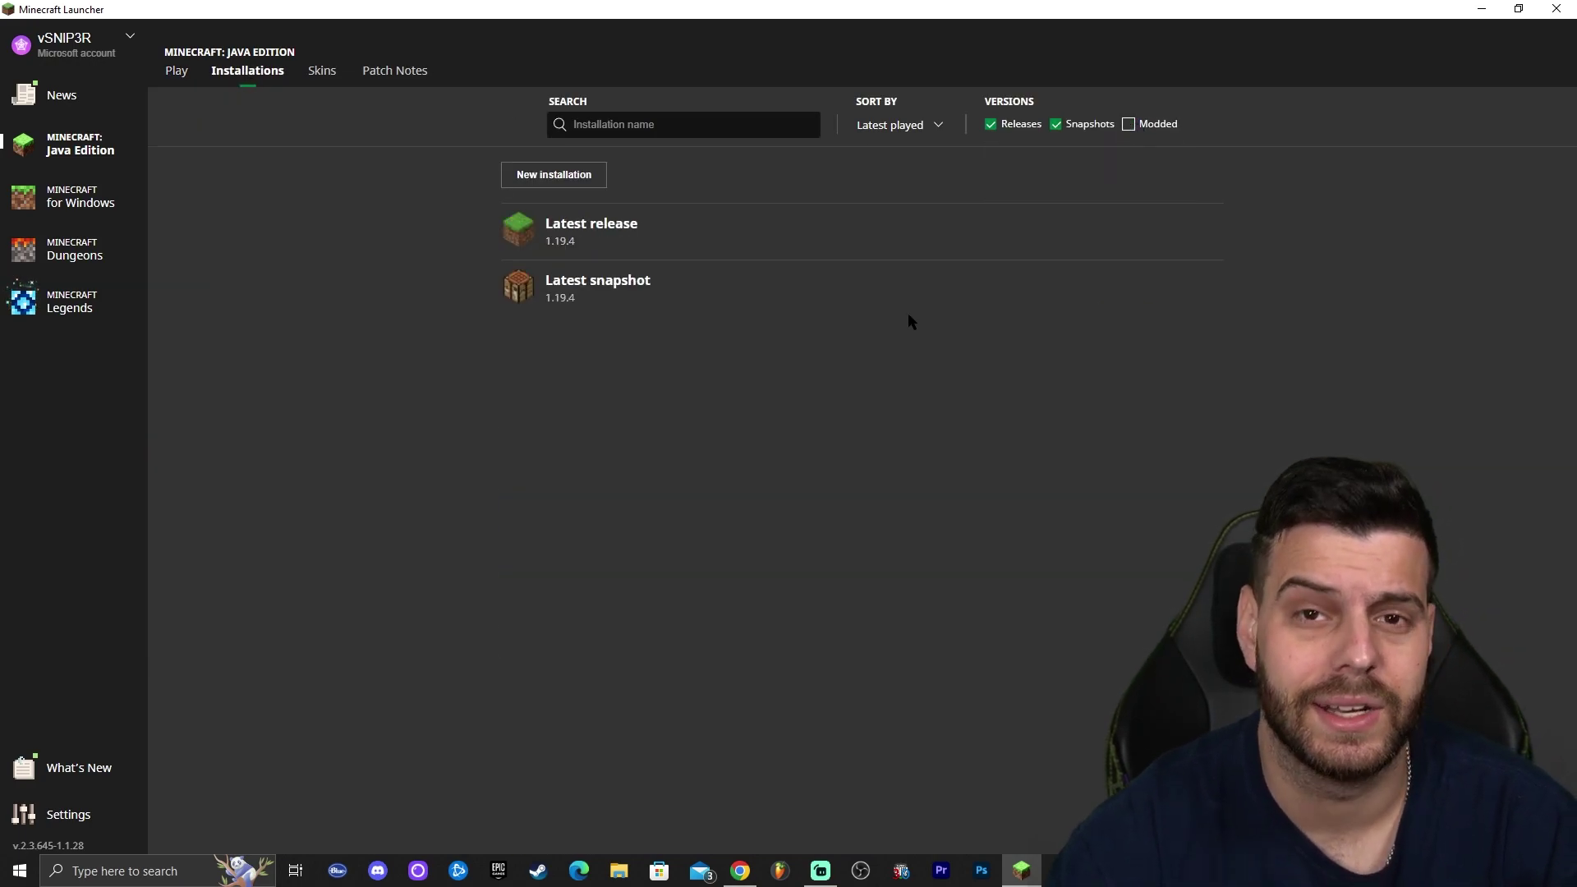
{"action": "left_click", "coordinate": [1129, 124]}
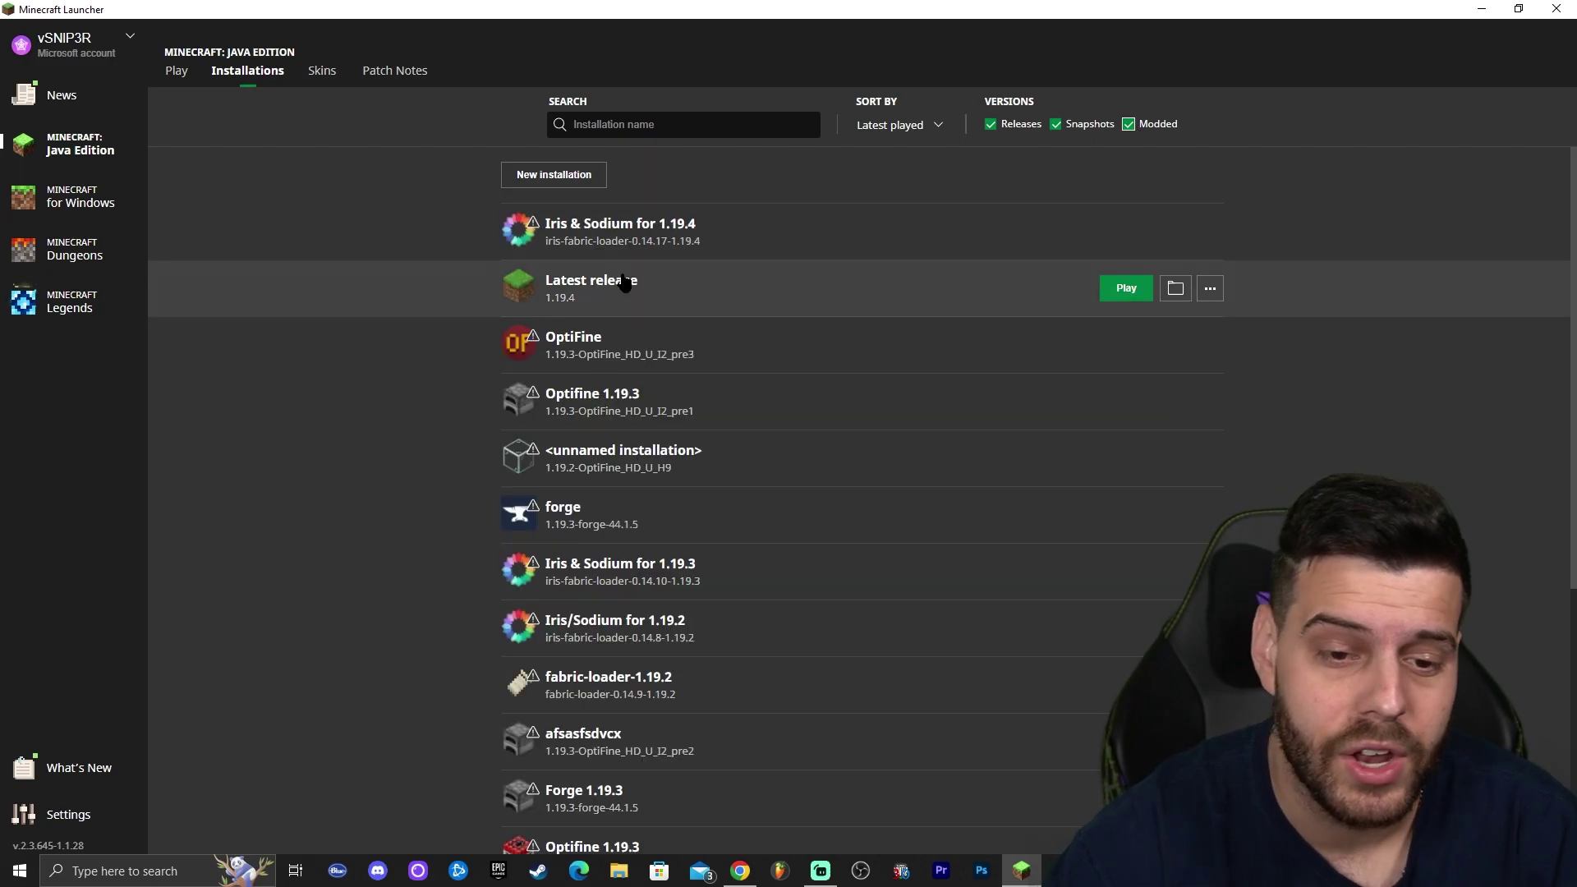
{"action": "scroll", "coordinate": [996, 292], "scroll_direction": "down", "scroll_amount": 5}
{"action": "scroll", "coordinate": [1084, 268], "scroll_direction": "up", "scroll_amount": 5}
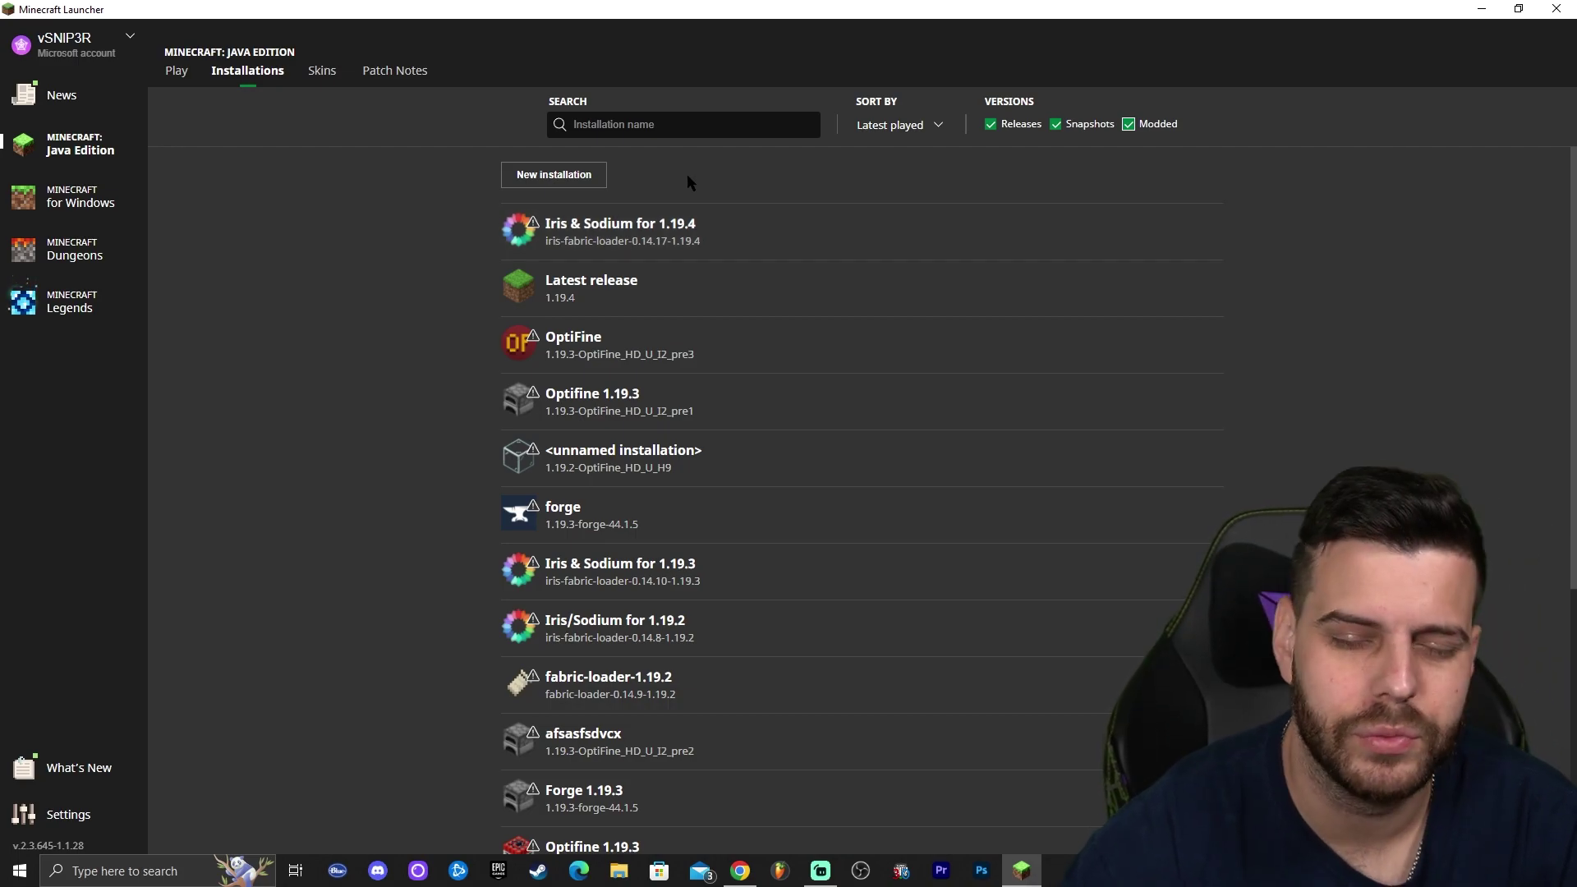
Create a new installation named 'Iris 12.19.4' using version iris-fabric-loader-0.14.17-1.19.4.
{"action": "left_click", "coordinate": [554, 174]}
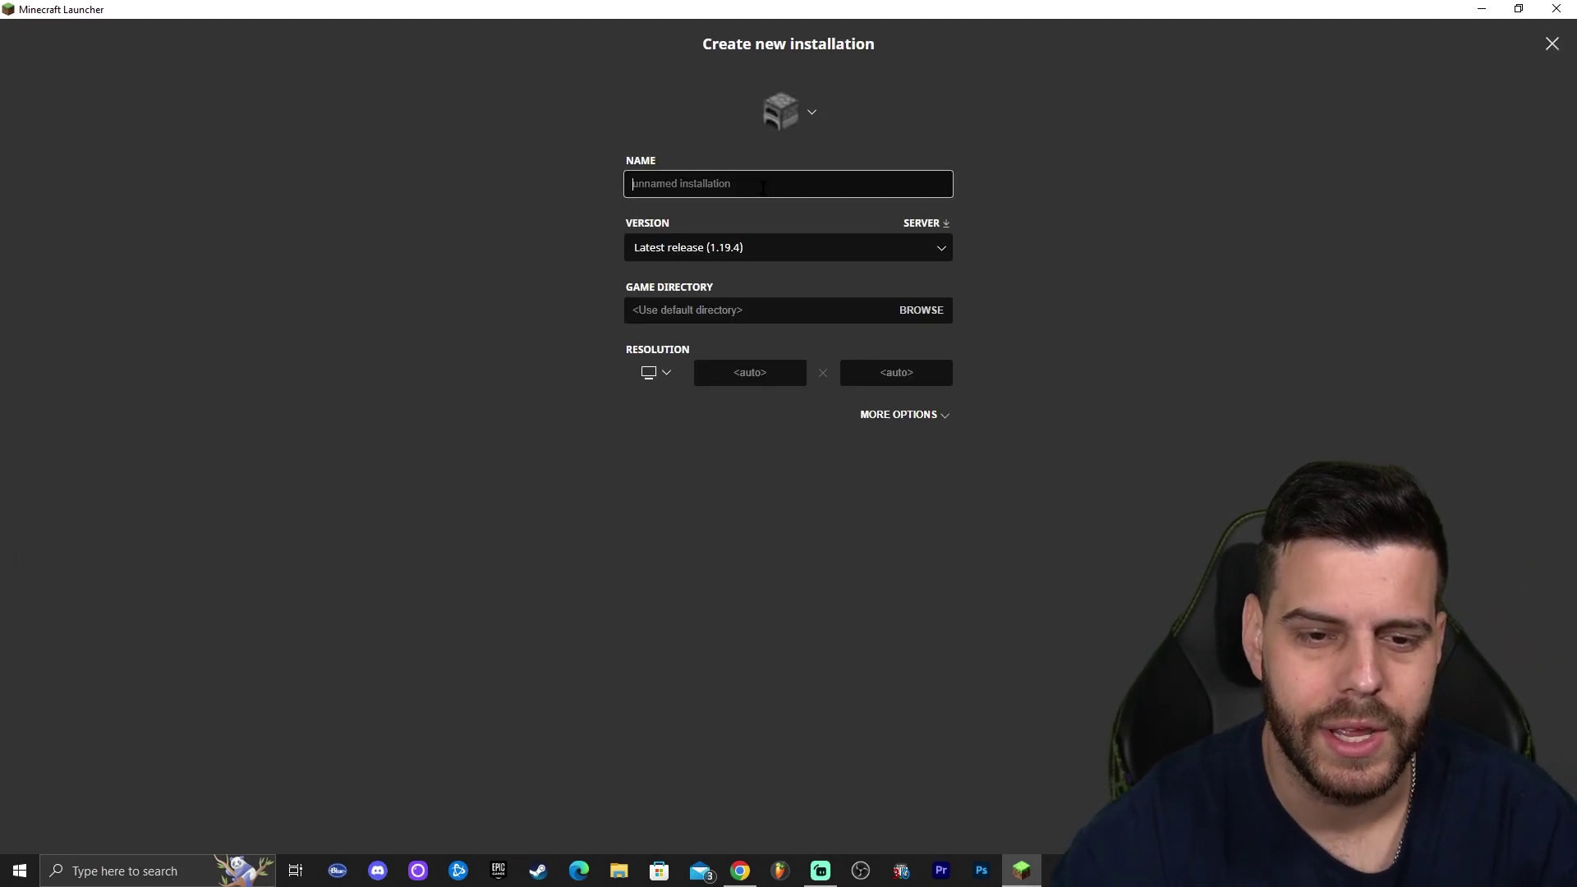
{"action": "type", "text": "Ir"}
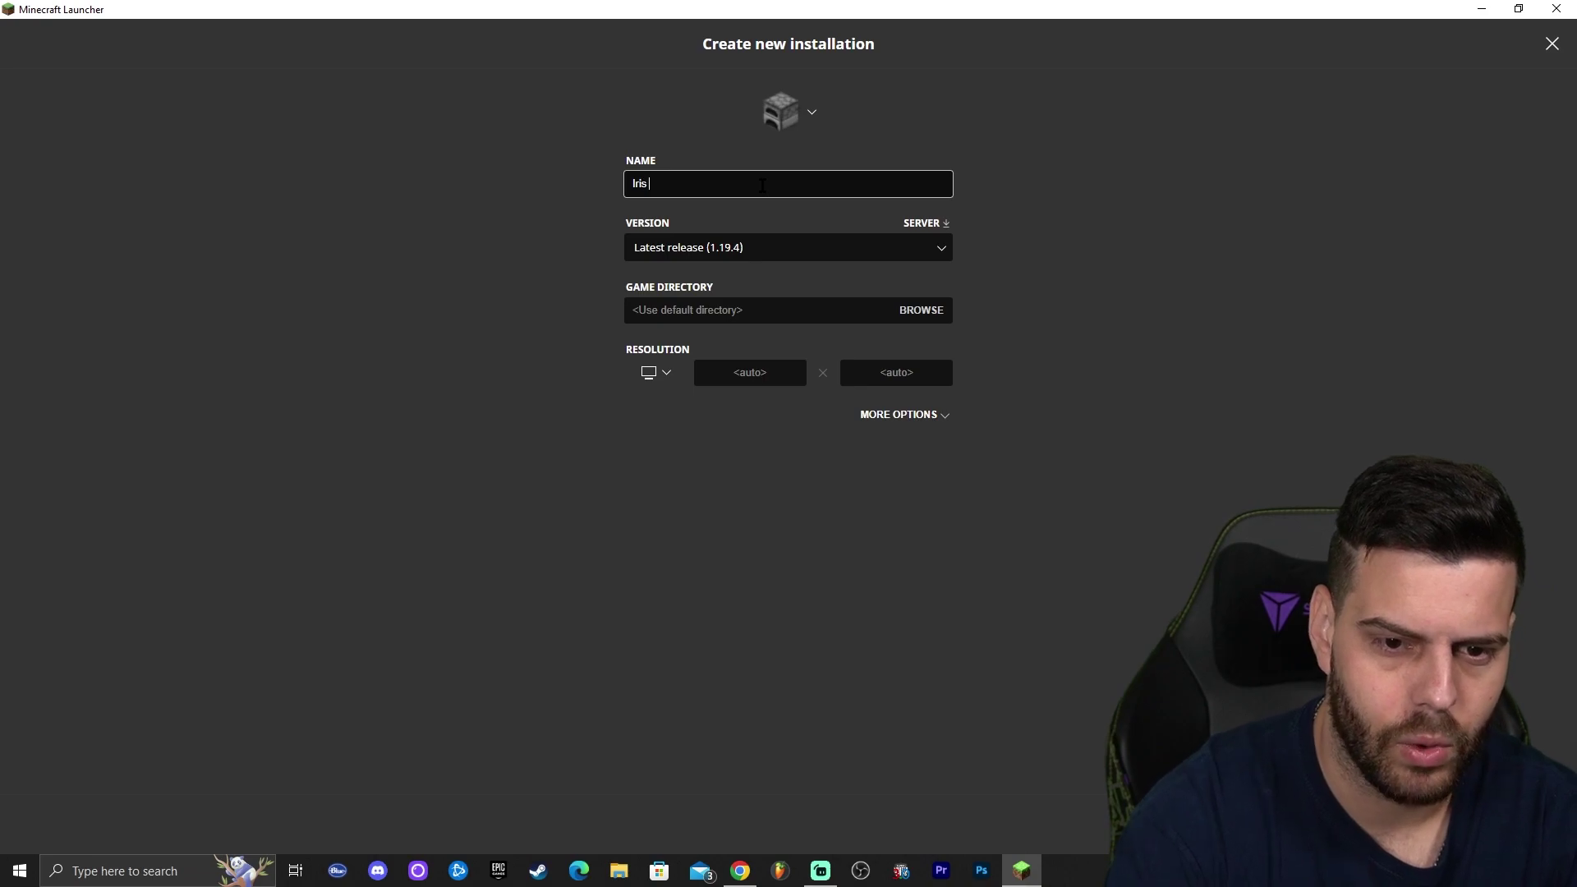
{"action": "type", "text": "is"}
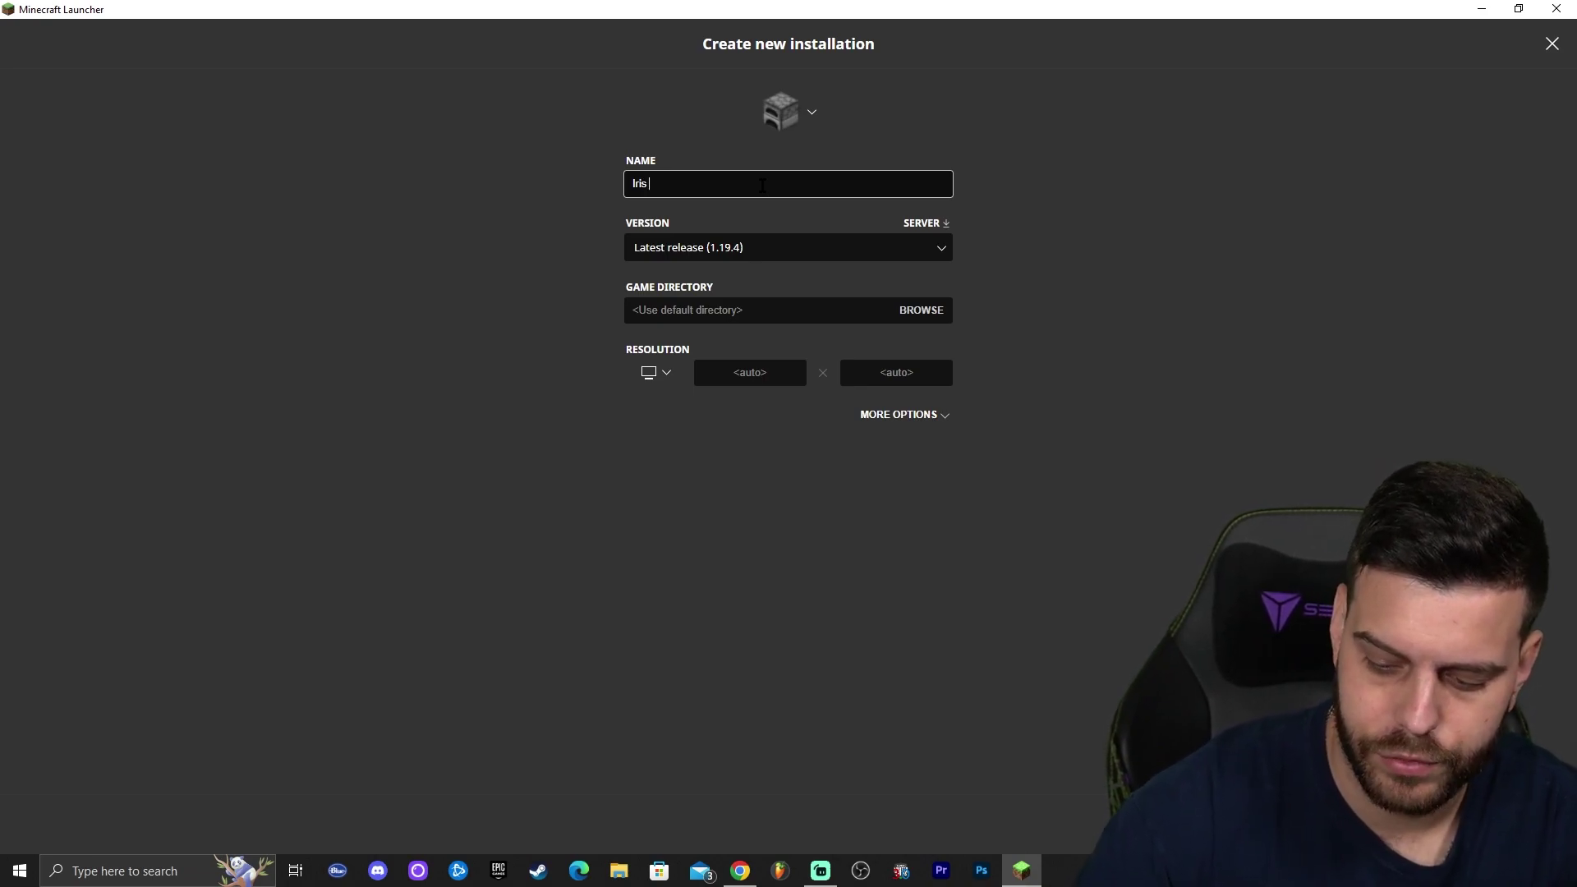
{"action": "type", "text": " 12"}
{"action": "type", "text": ".19.4"}
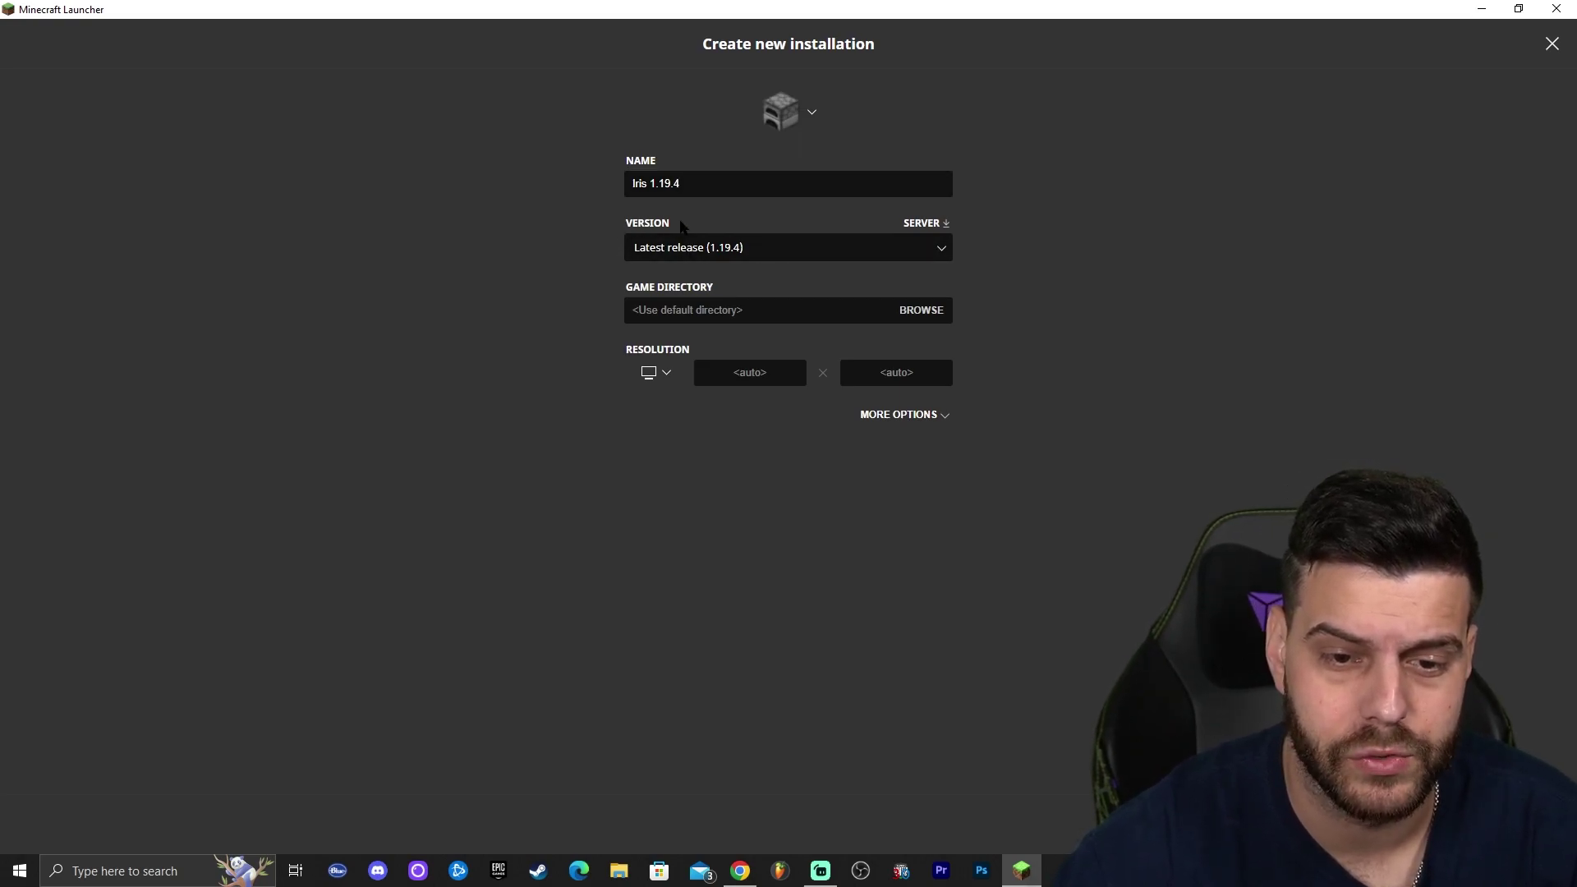
{"action": "left_click", "coordinate": [756, 247]}
{"action": "scroll", "coordinate": [756, 343], "scroll_direction": "down", "scroll_amount": 10}
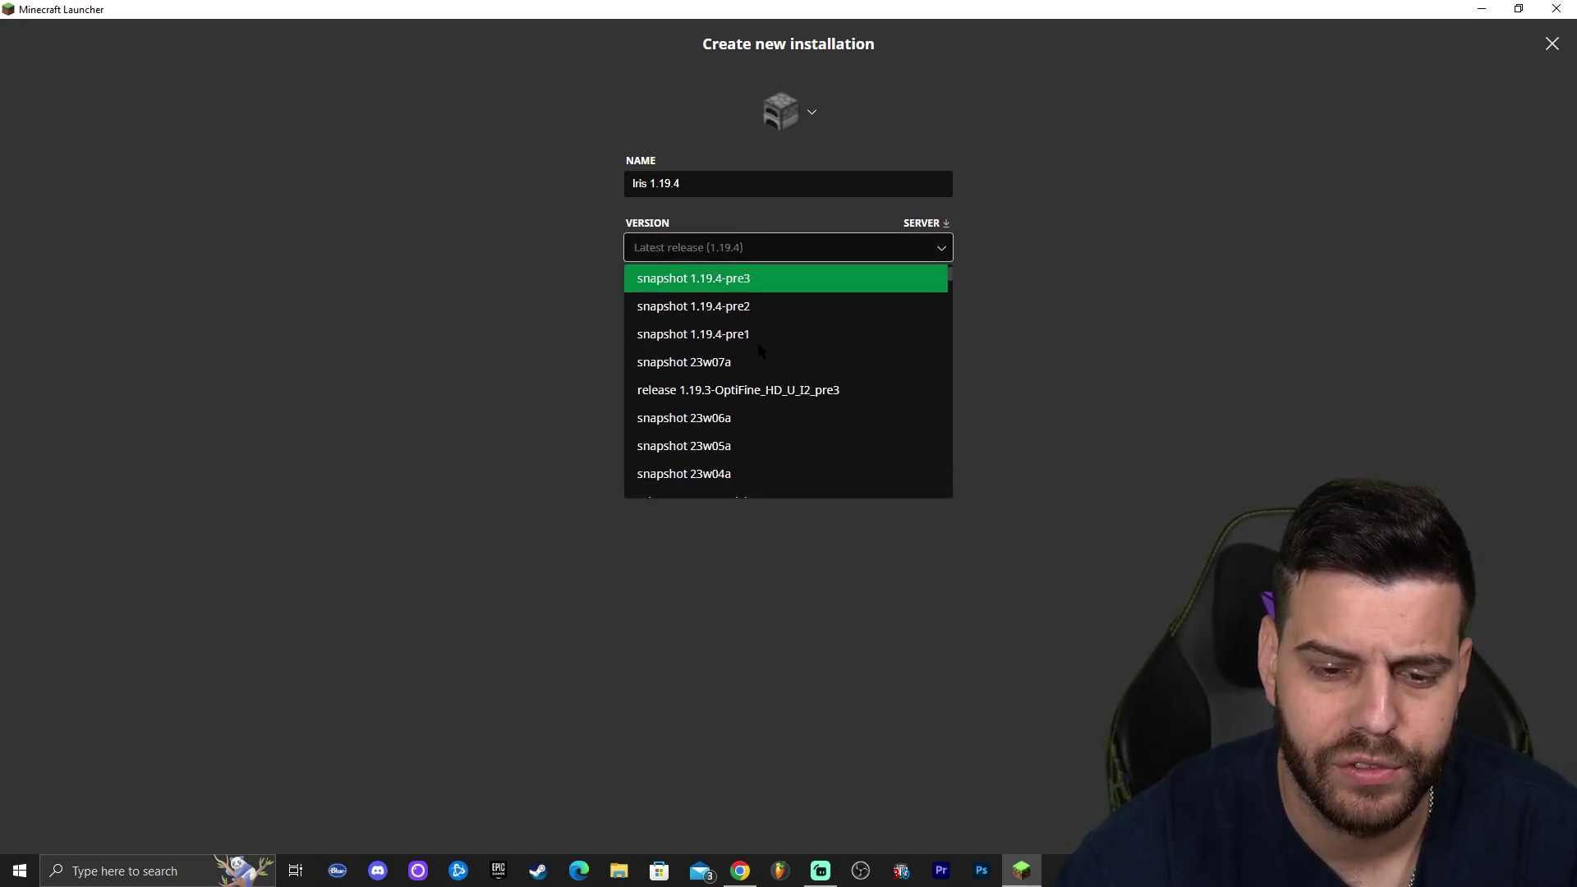
{"action": "scroll", "coordinate": [795, 335], "scroll_direction": "up", "scroll_amount": 5}
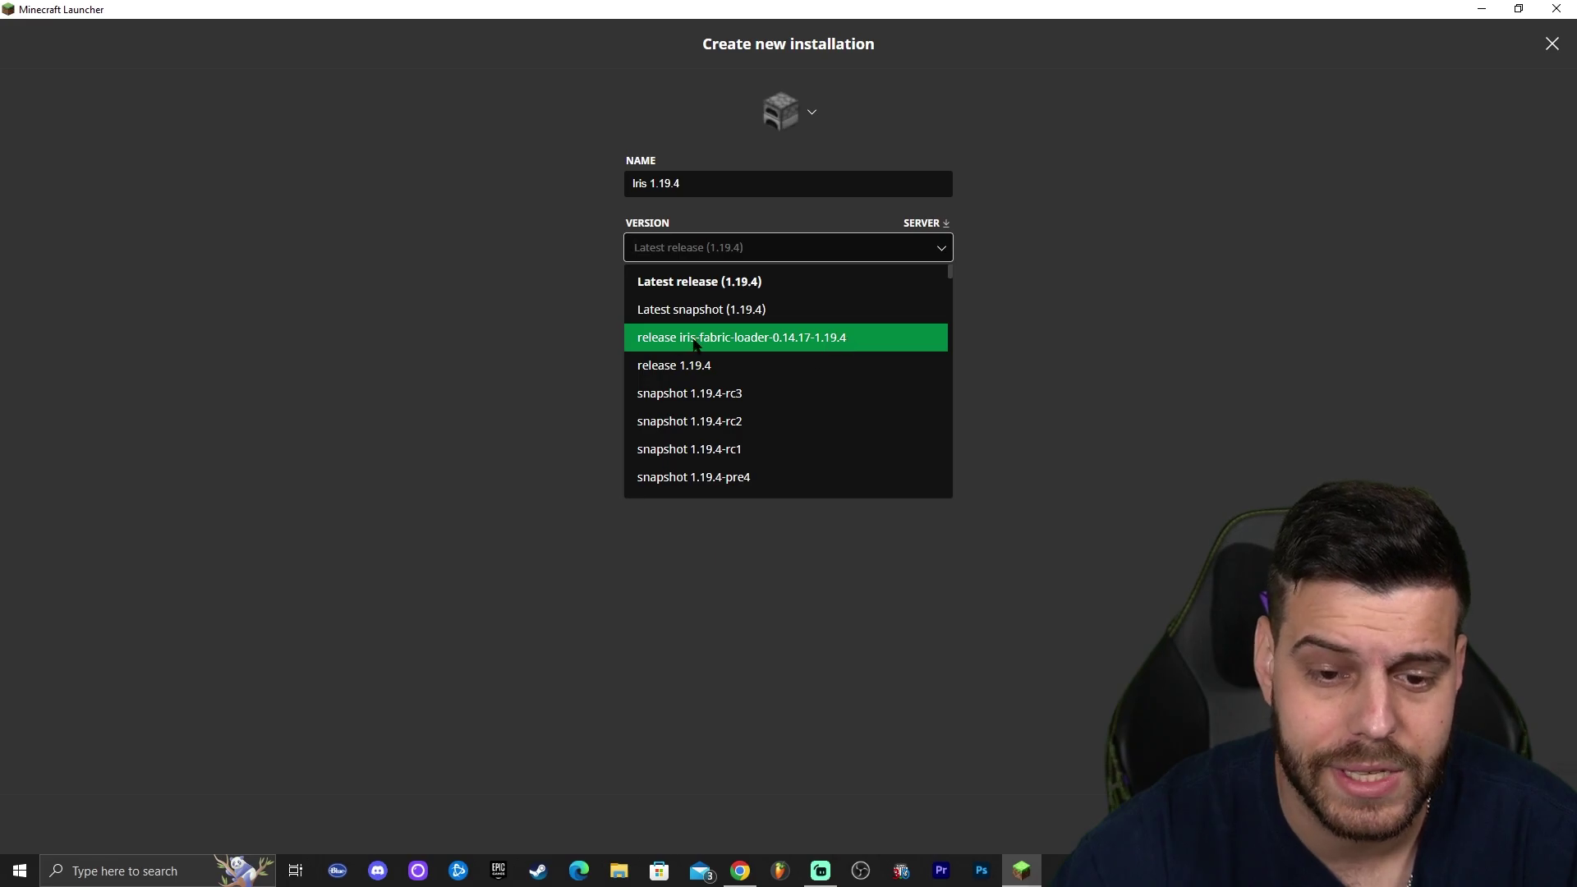
{"action": "left_click", "coordinate": [739, 343]}
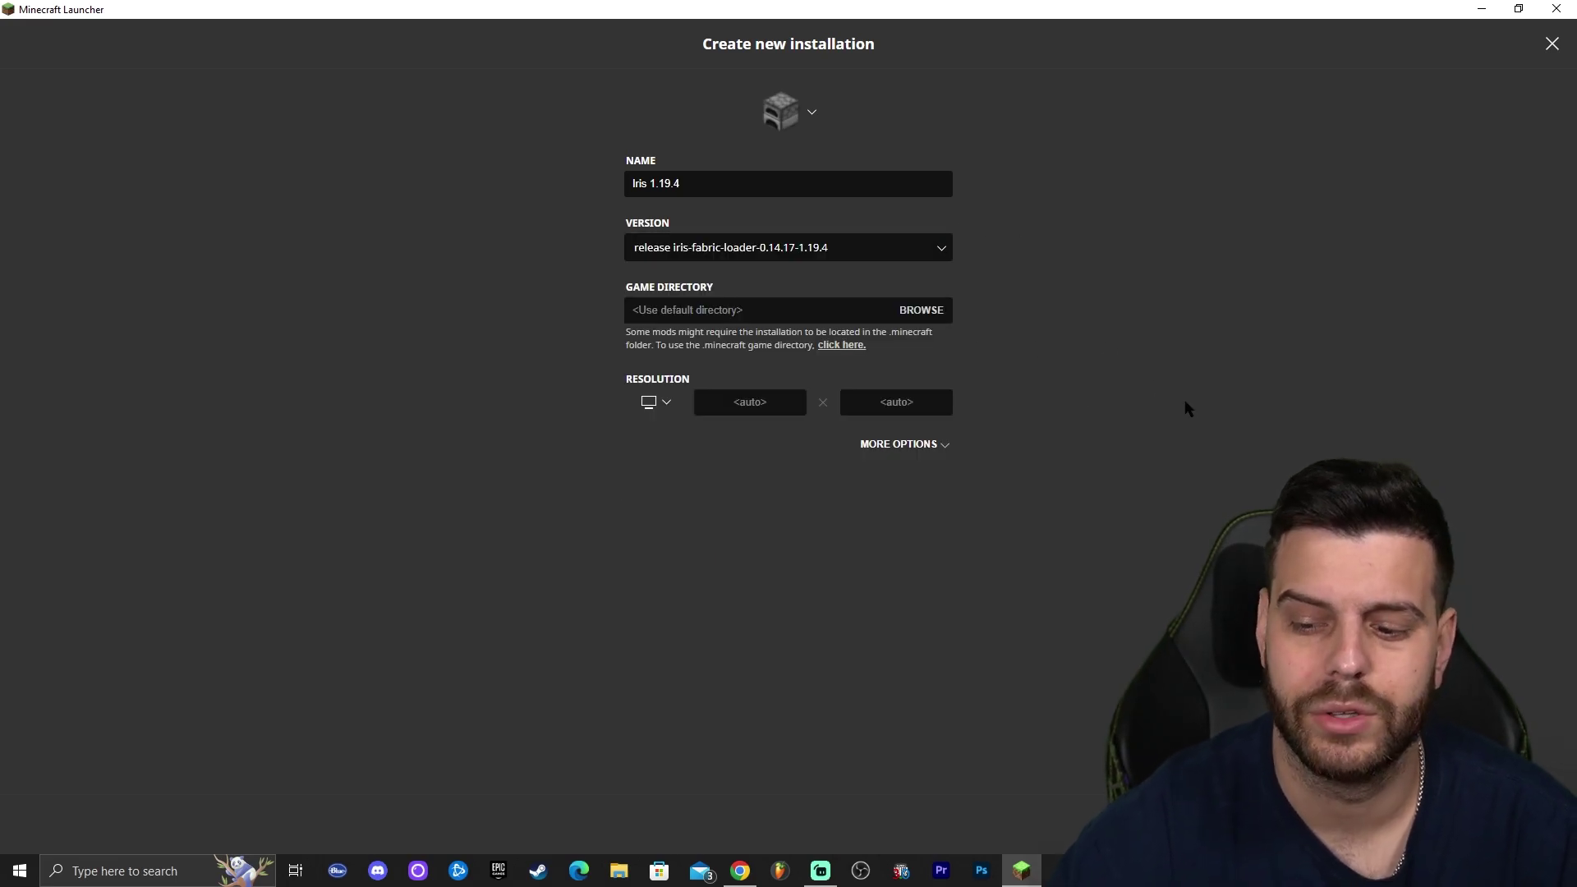
{"action": "left_click_drag", "start_coordinate": [1188, 6], "coordinate": [584, 59]}
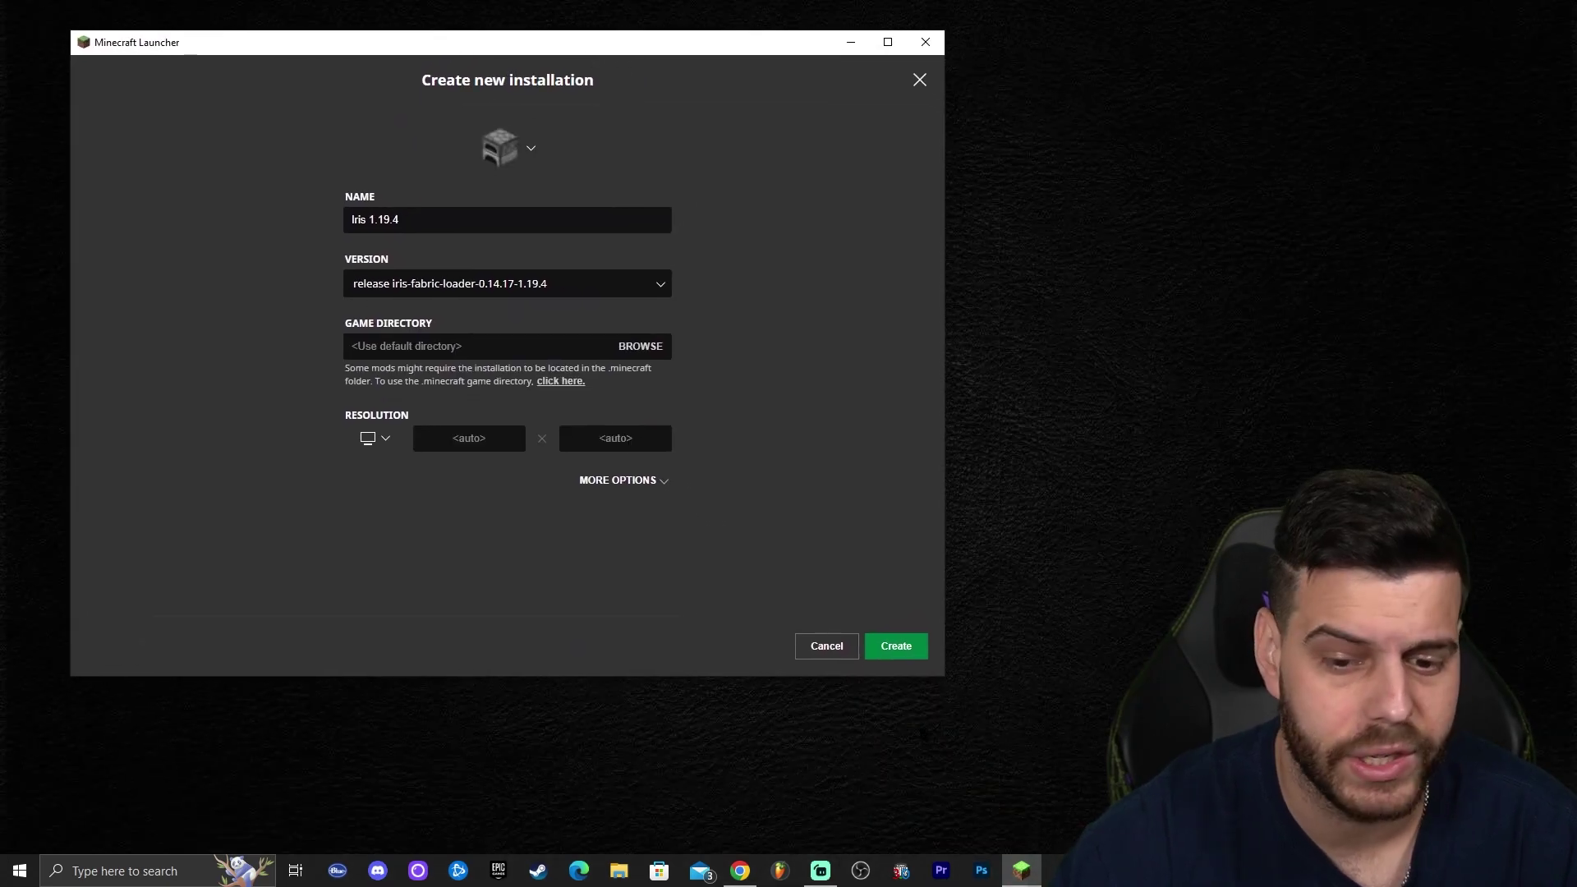
{"action": "left_click", "coordinate": [896, 647]}
{"action": "left_click", "coordinate": [888, 42]}
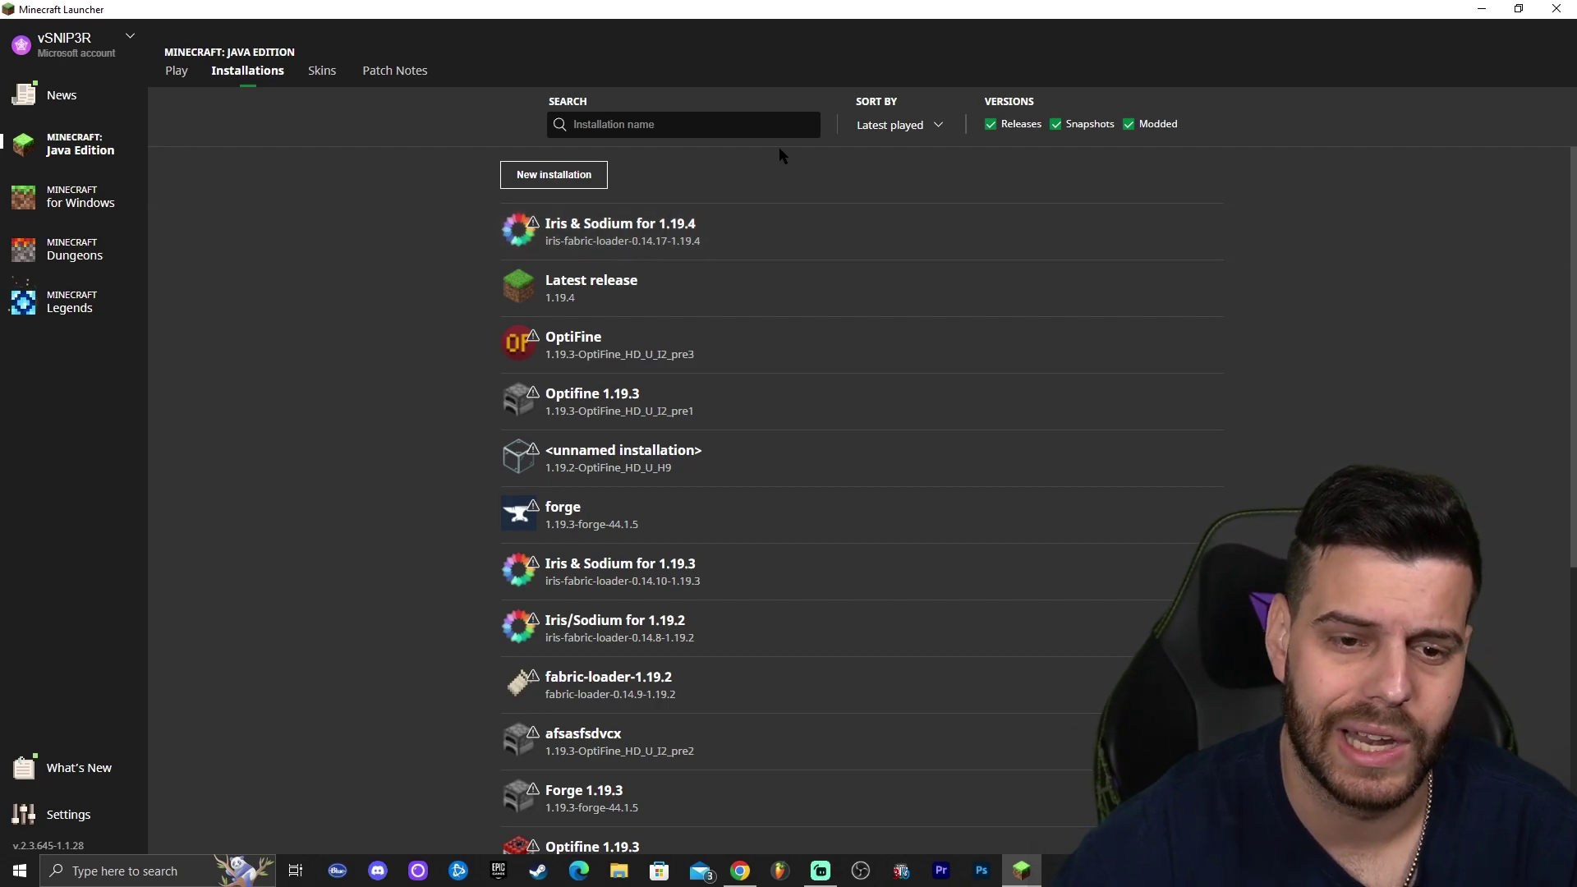
Open the game folder of the Iris & Sodium for 1.19.4 installation.
{"action": "left_click", "coordinate": [177, 70]}
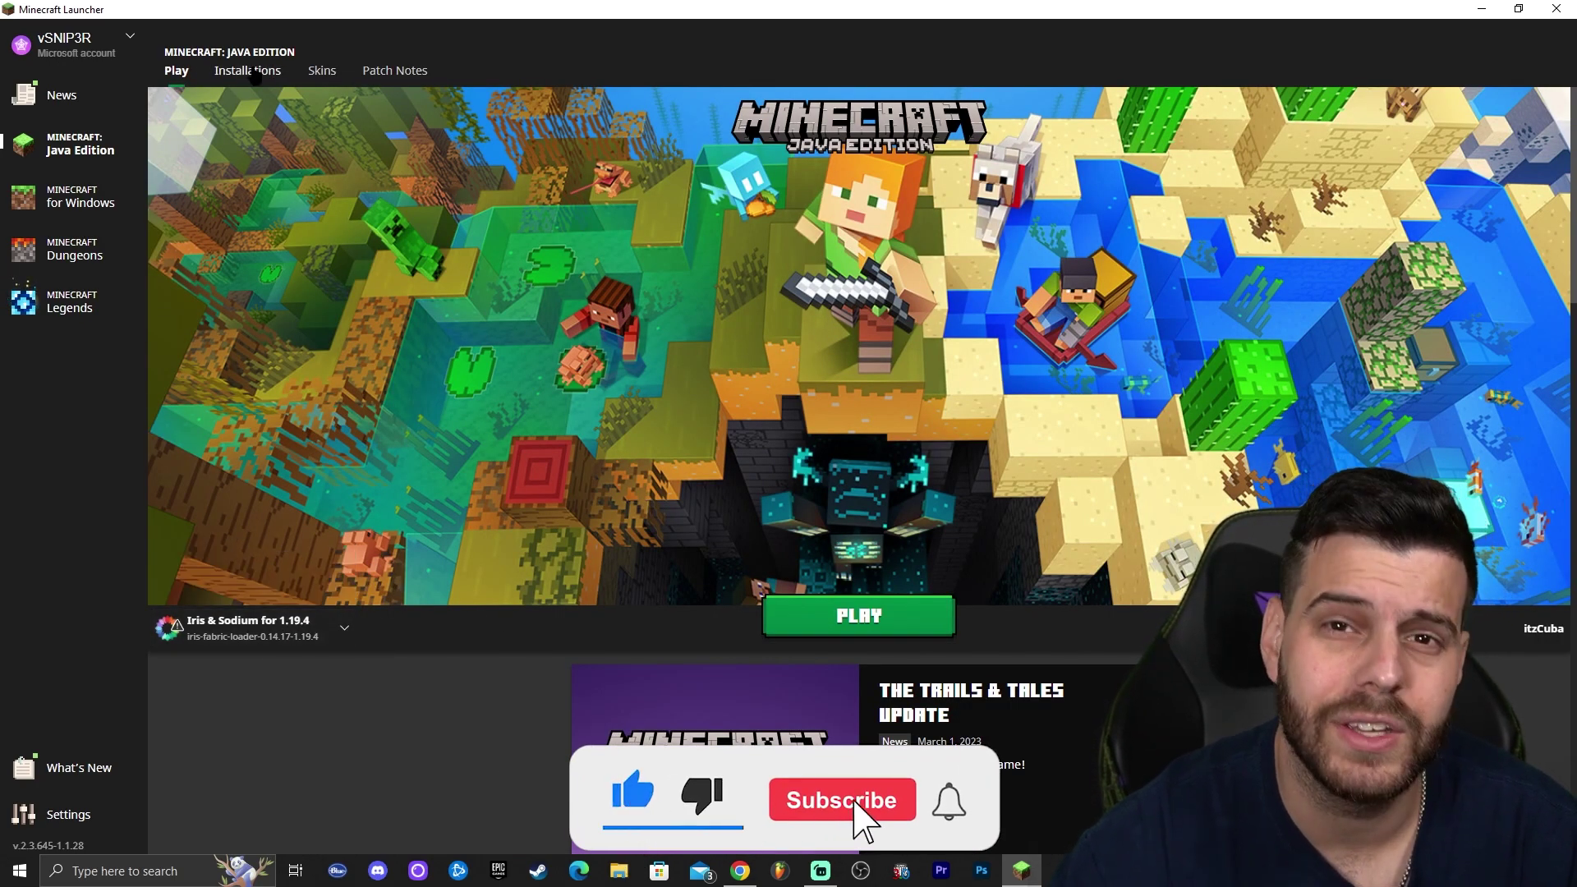
{"action": "left_click", "coordinate": [257, 73]}
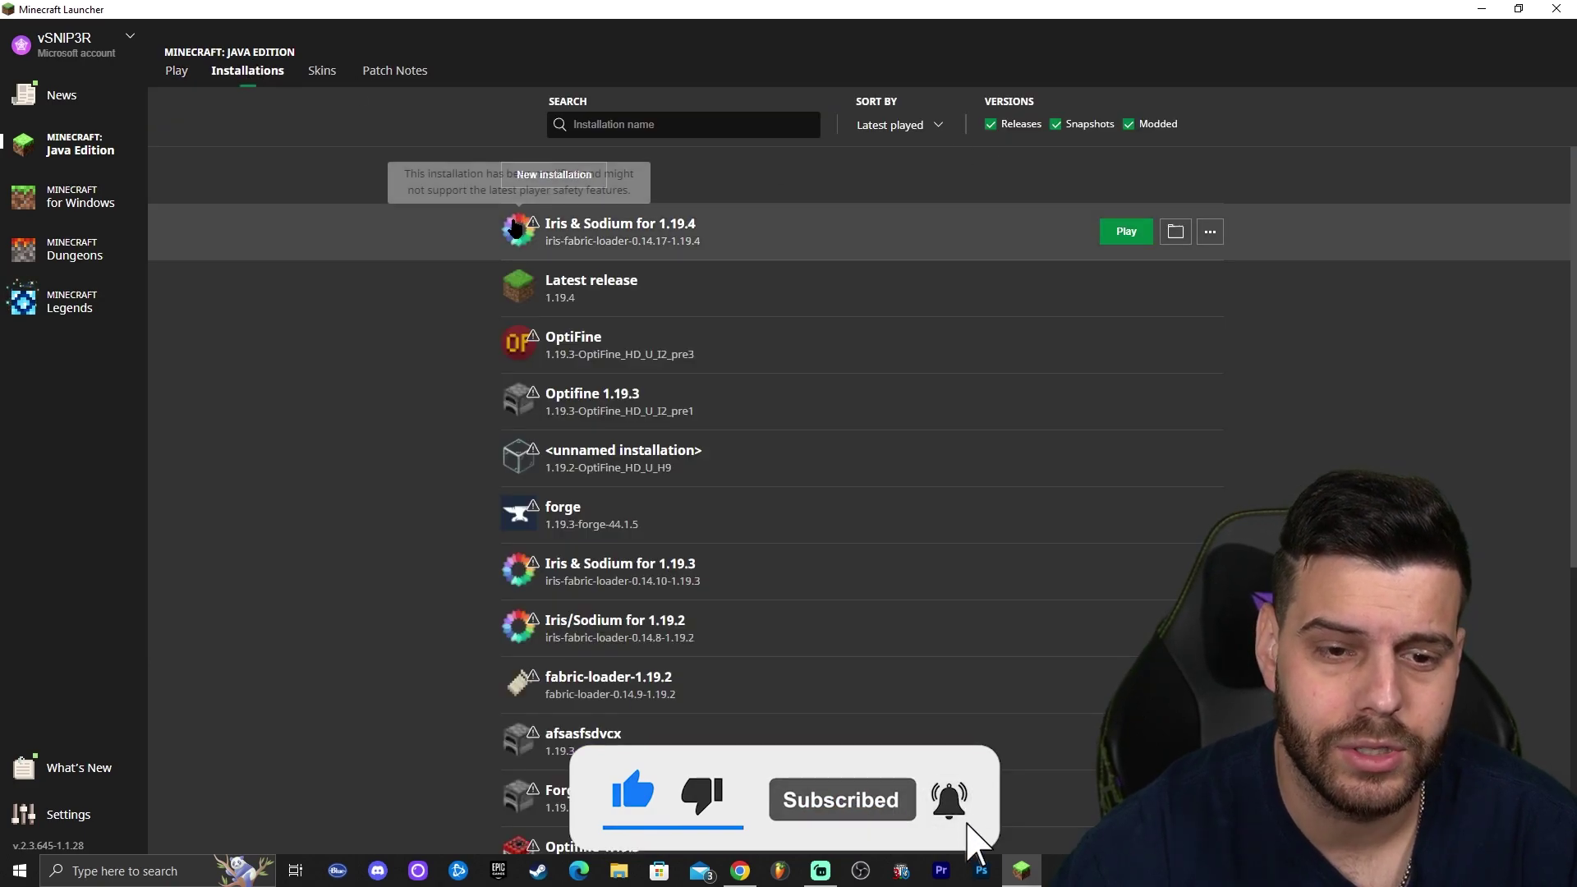
{"action": "left_click", "coordinate": [1176, 232]}
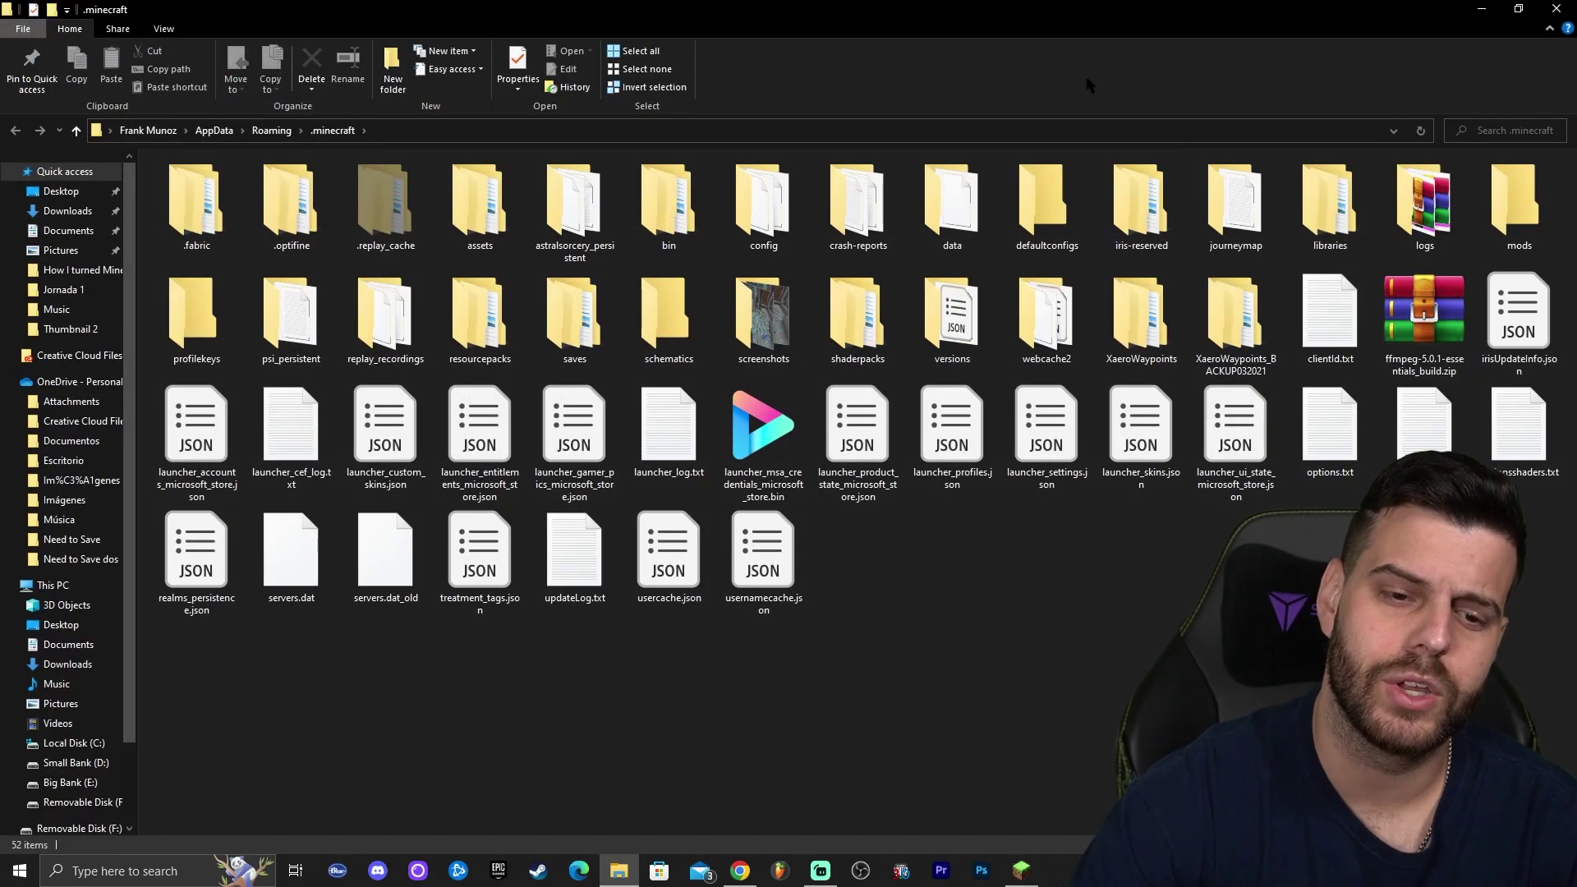
Minimize the launcher and make the .minecraft folder window fill the screen.
{"action": "double_click", "coordinate": [1234, 7]}
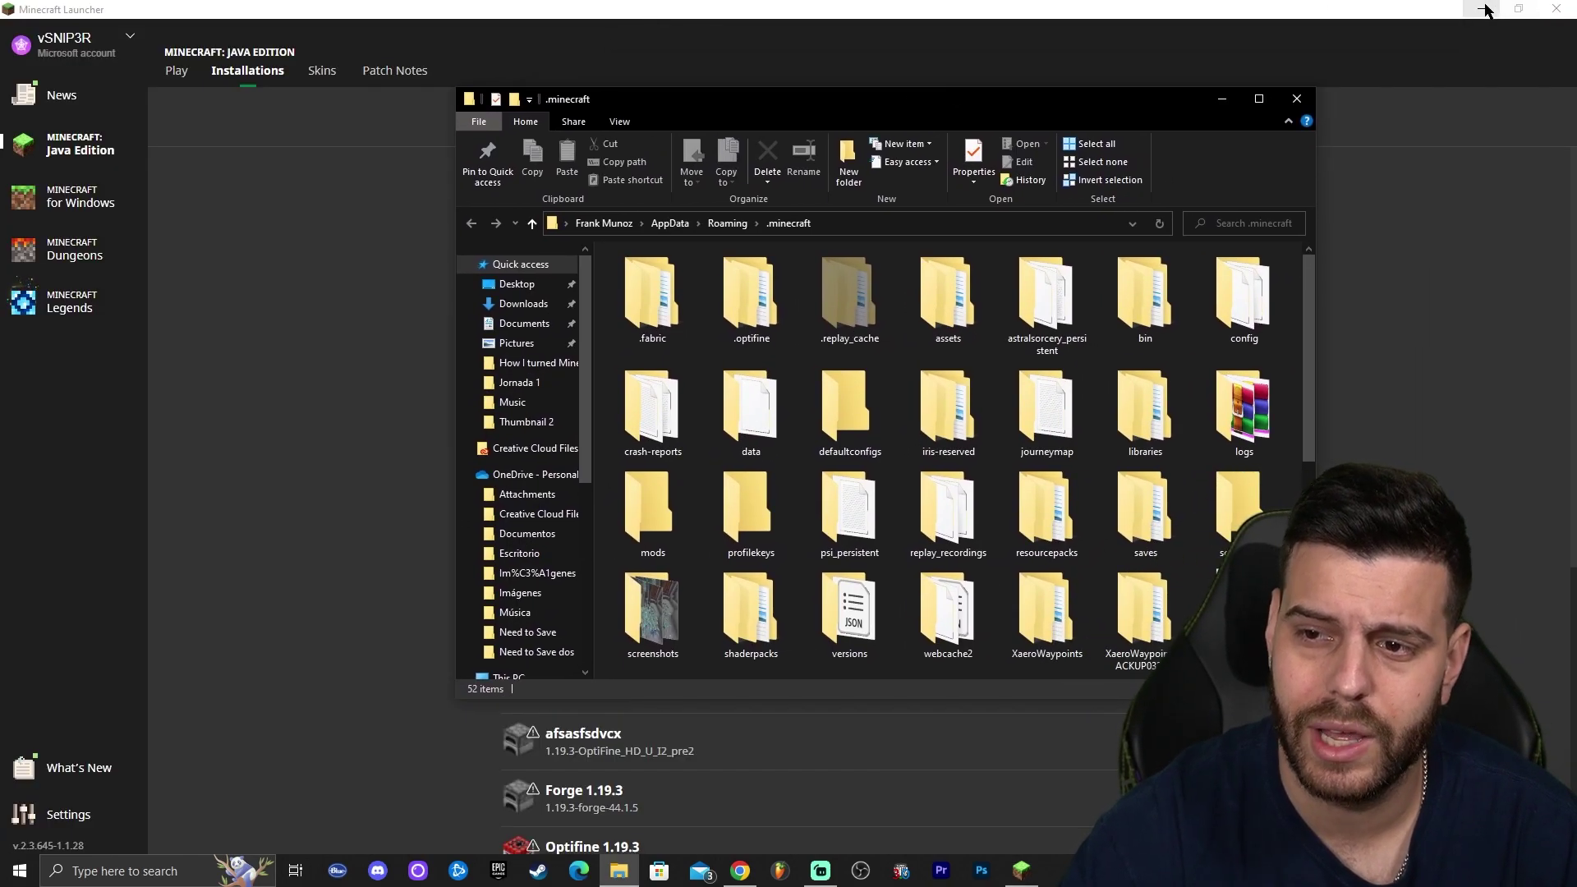
{"action": "left_click", "coordinate": [1488, 10]}
{"action": "left_click_drag", "start_coordinate": [821, 98], "coordinate": [725, 67]}
{"action": "left_click_drag", "start_coordinate": [1218, 370], "coordinate": [1366, 370]}
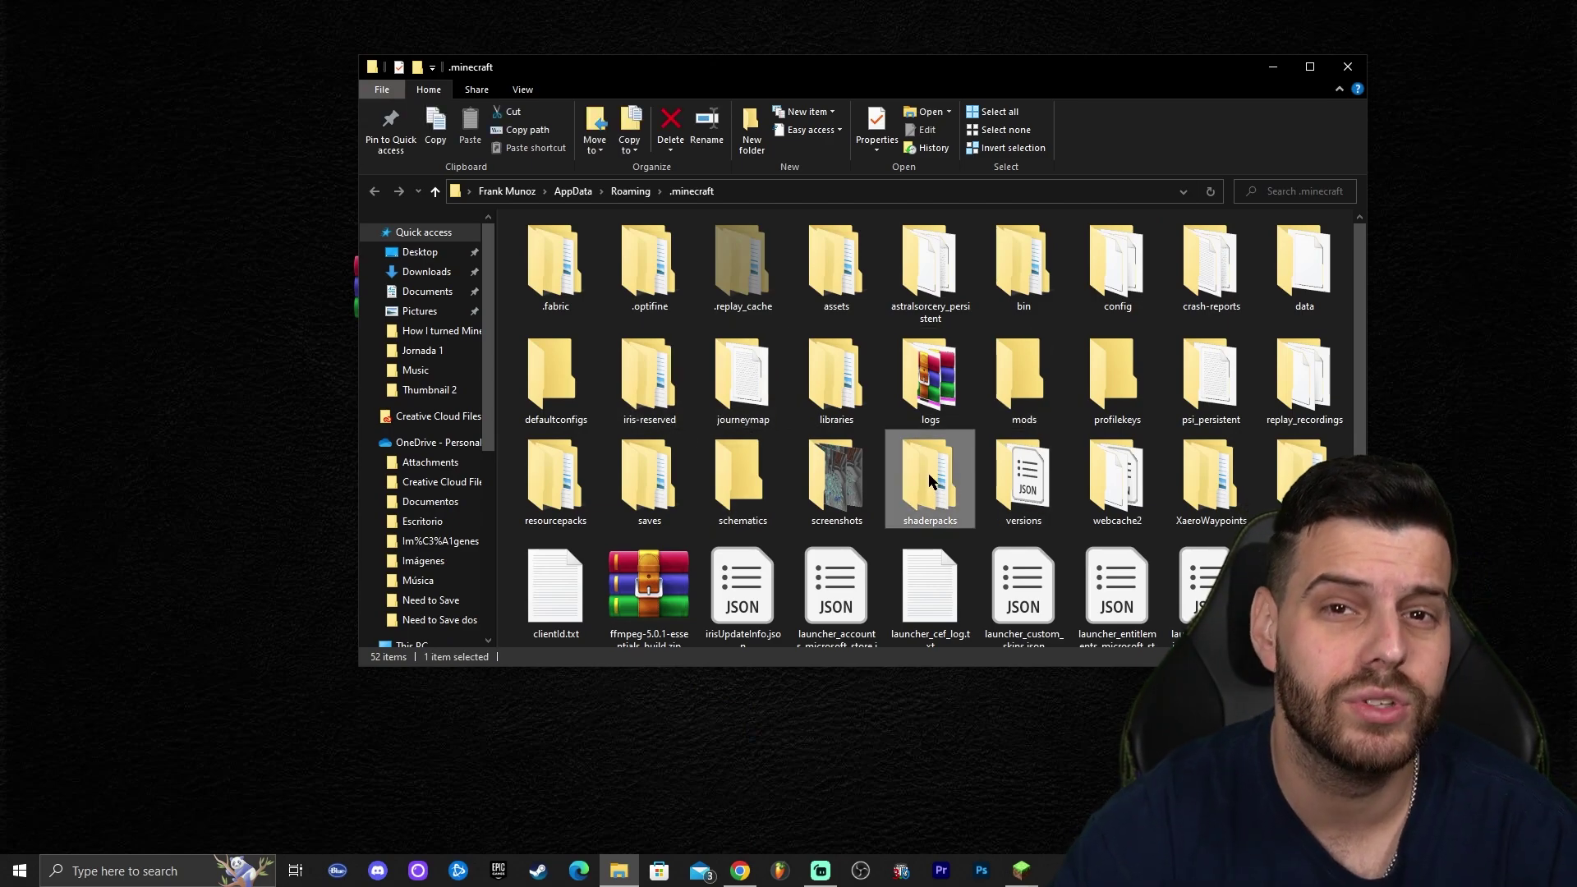
{"action": "key", "text": "super+Up"}
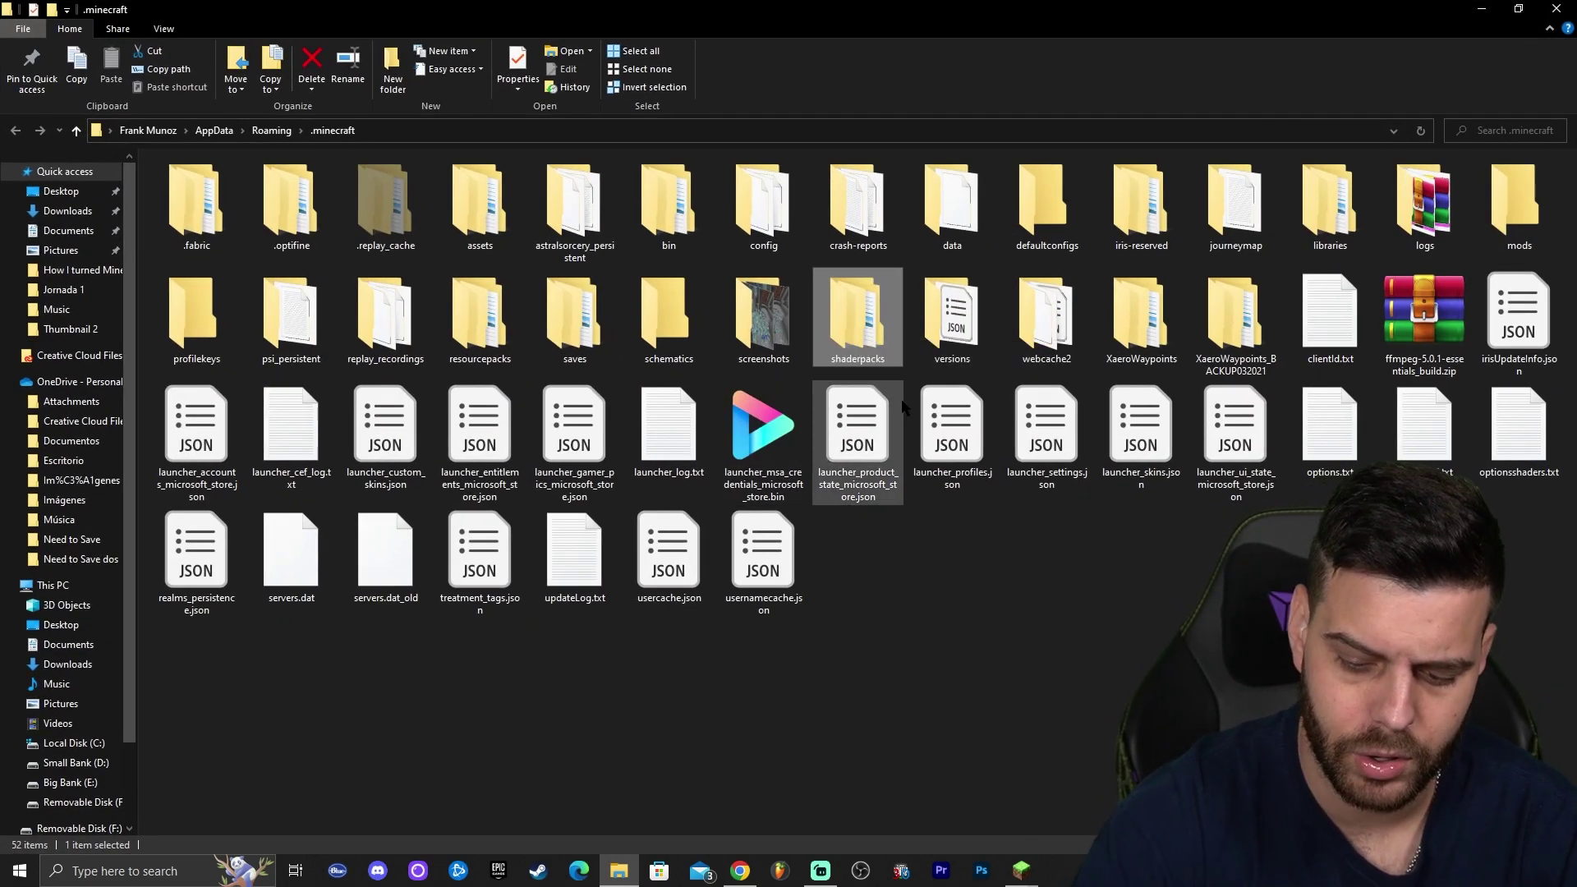
Replace the old shaderpacks folder with a new empty folder named shaderpacks.
{"action": "key", "text": "Delete"}
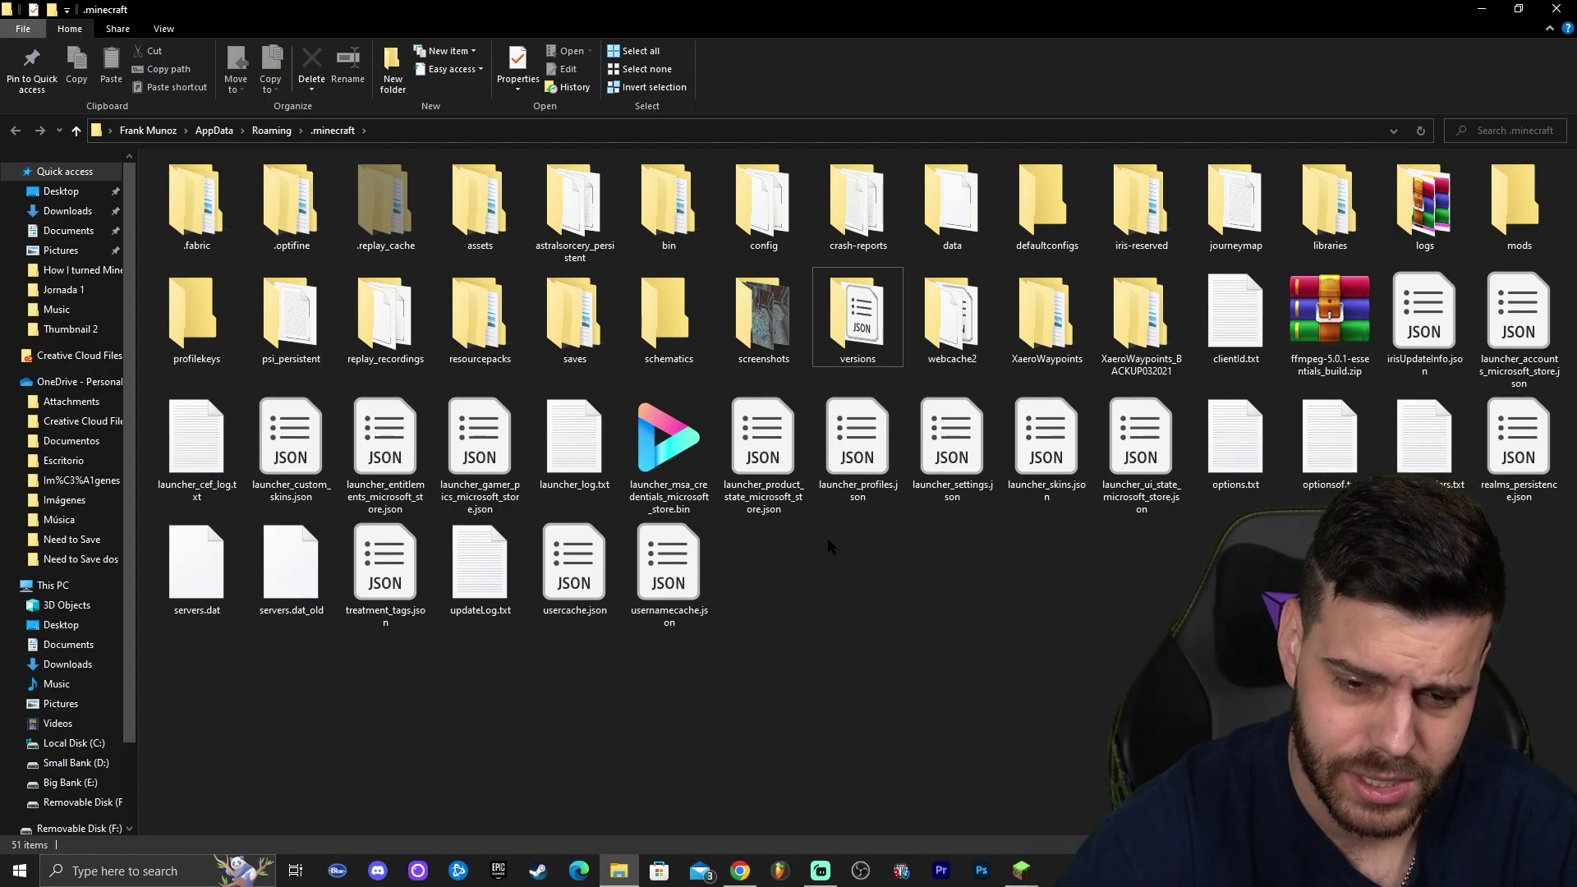
{"action": "right_click", "coordinate": [781, 559]}
{"action": "mouse_move", "coordinate": [854, 756]}
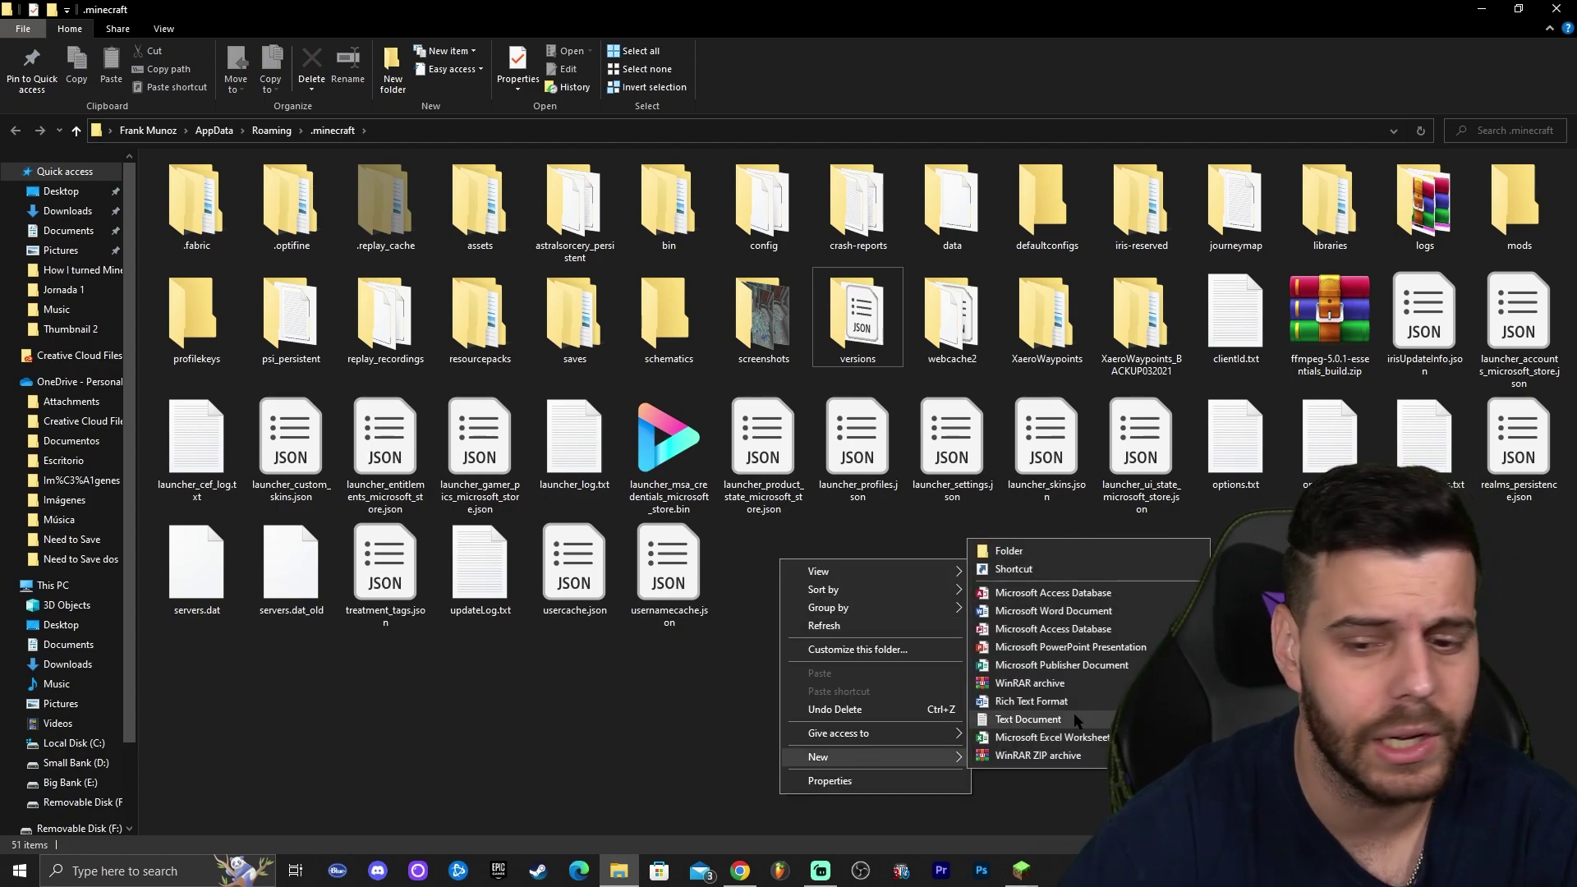
{"action": "left_click", "coordinate": [1088, 553]}
{"action": "type", "text": "sha"}
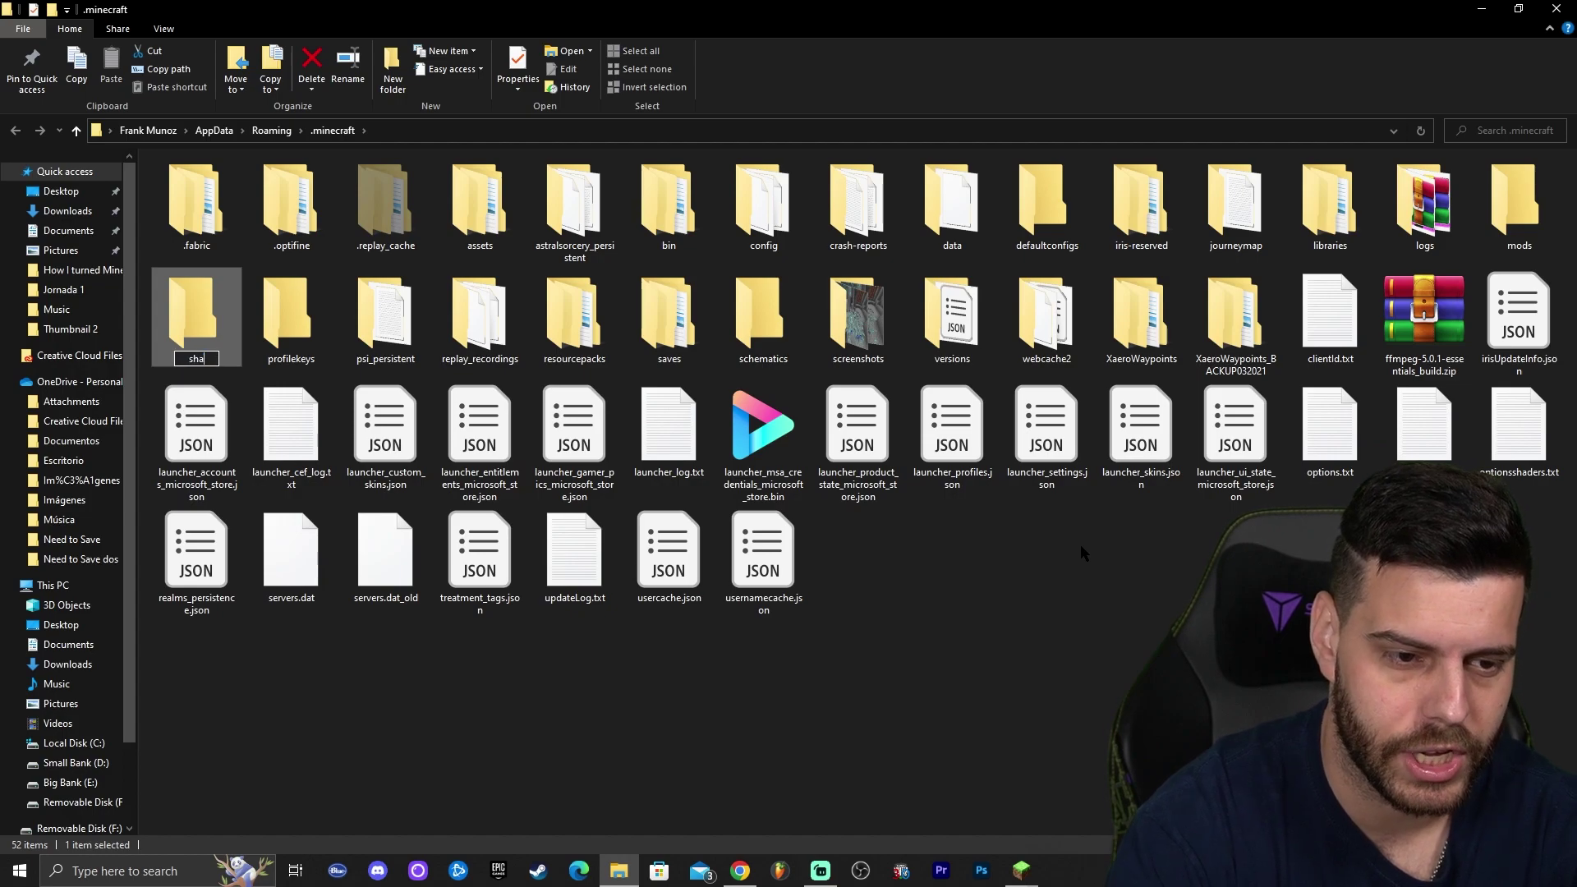
{"action": "type", "text": "derpacks"}
{"action": "key", "text": "Return"}
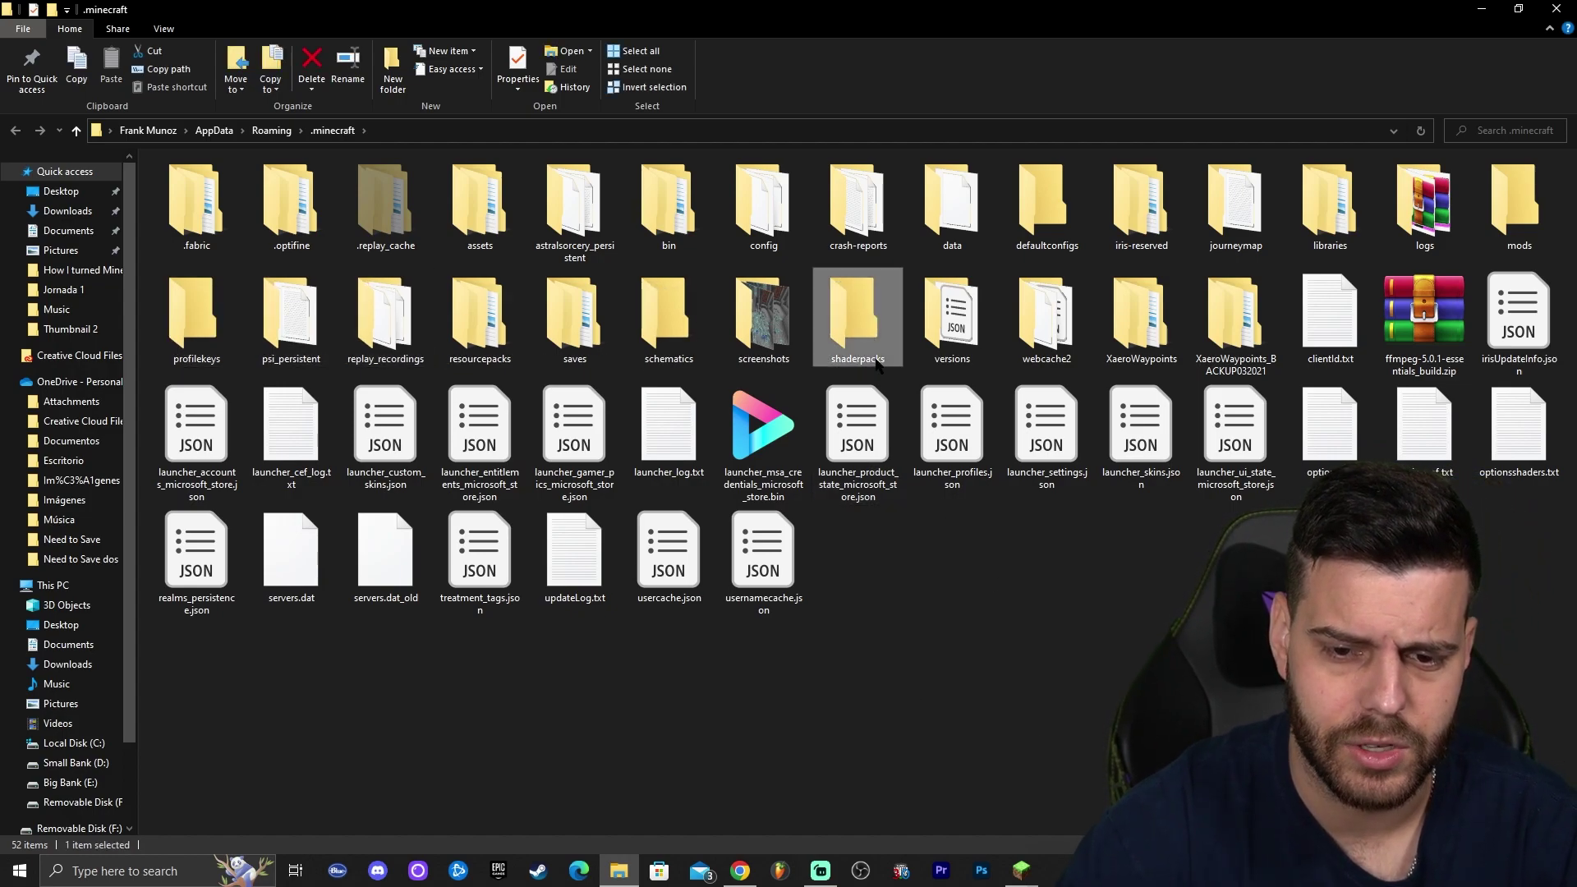
Open shaderpacks beside the desktop and drag BSL_v8.2.02.zip into it.
{"action": "double_click", "coordinate": [855, 312]}
{"action": "left_click_drag", "start_coordinate": [743, 10], "coordinate": [969, 92]}
{"action": "left_click_drag", "start_coordinate": [1458, 217], "coordinate": [1118, 221]}
{"action": "left_click", "coordinate": [402, 284]}
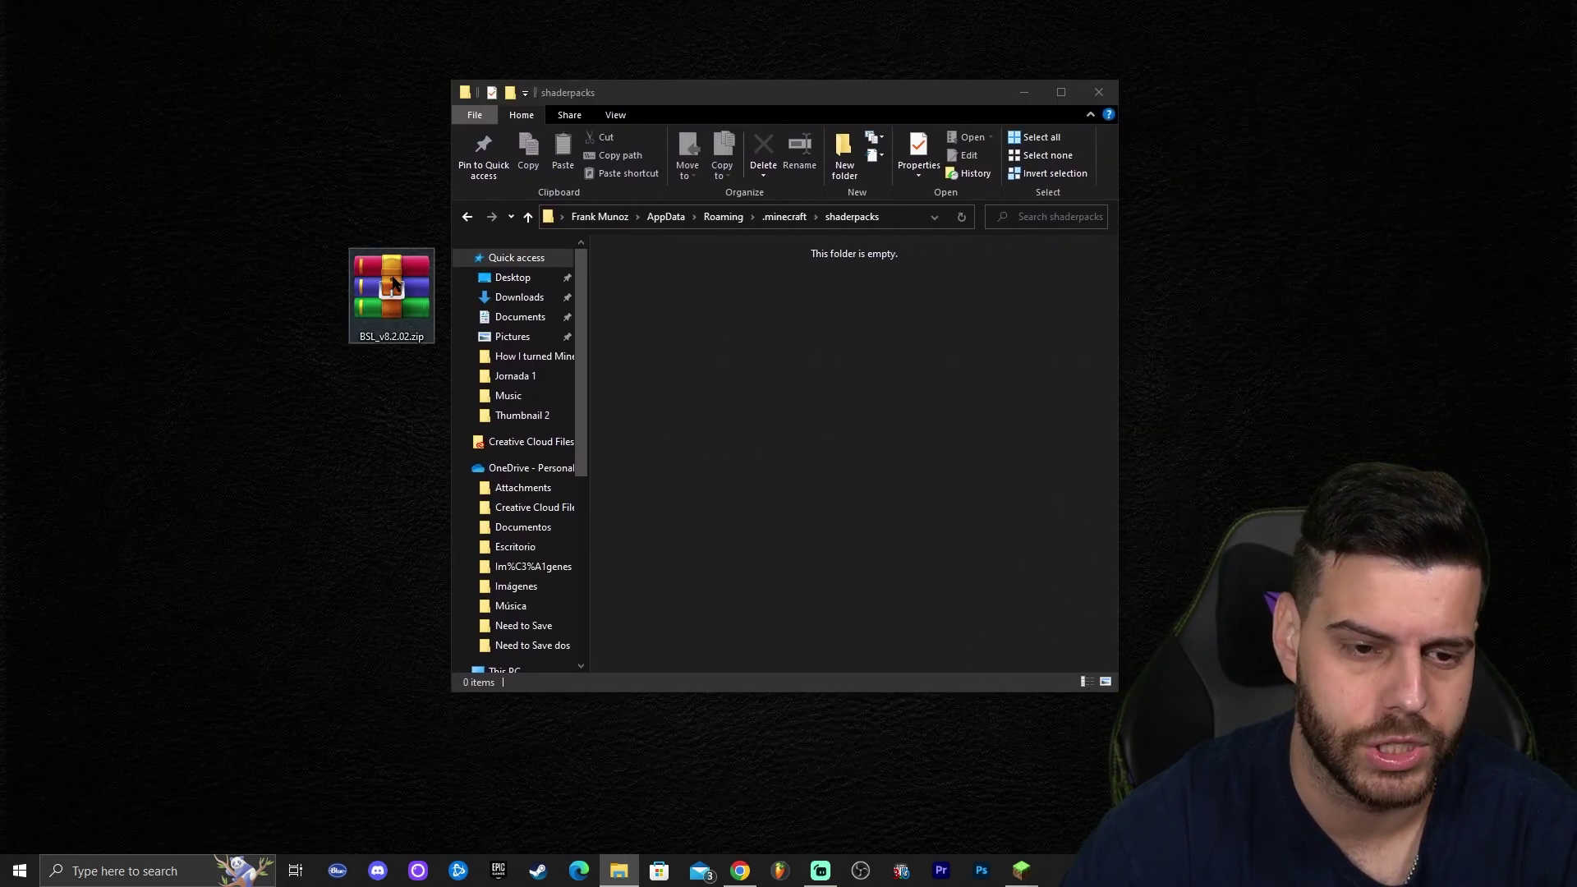
{"action": "left_click_drag", "start_coordinate": [318, 432], "coordinate": [851, 491]}
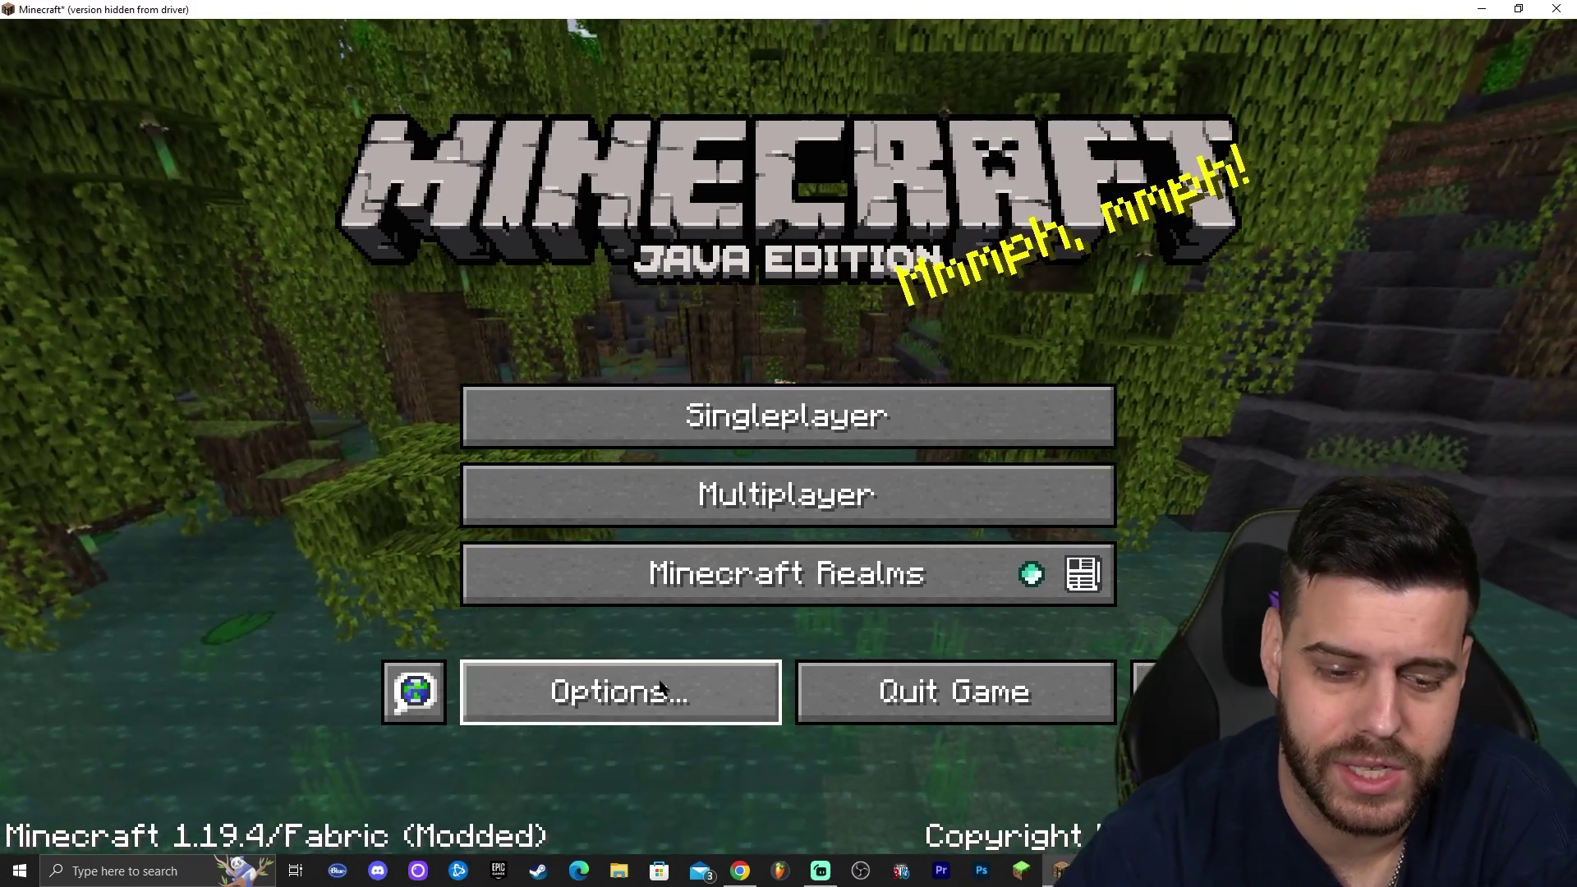
Select BSL_v8.2.02.zip under Options > Video Settings > Shader Packs with shaders enabled.
{"action": "left_click", "coordinate": [548, 703]}
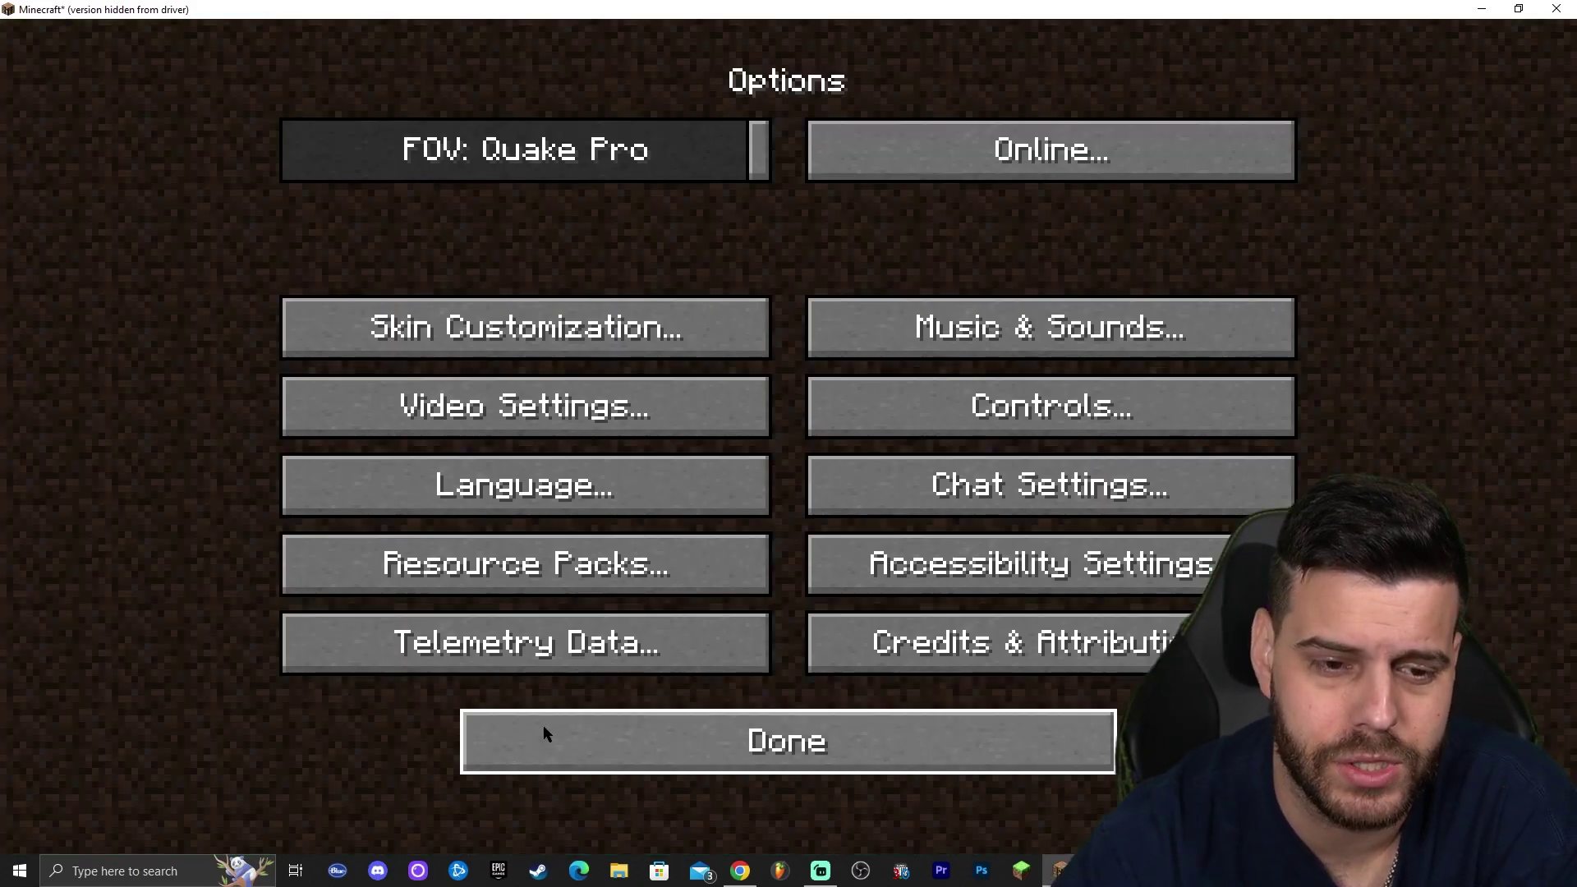
{"action": "left_click", "coordinate": [597, 412]}
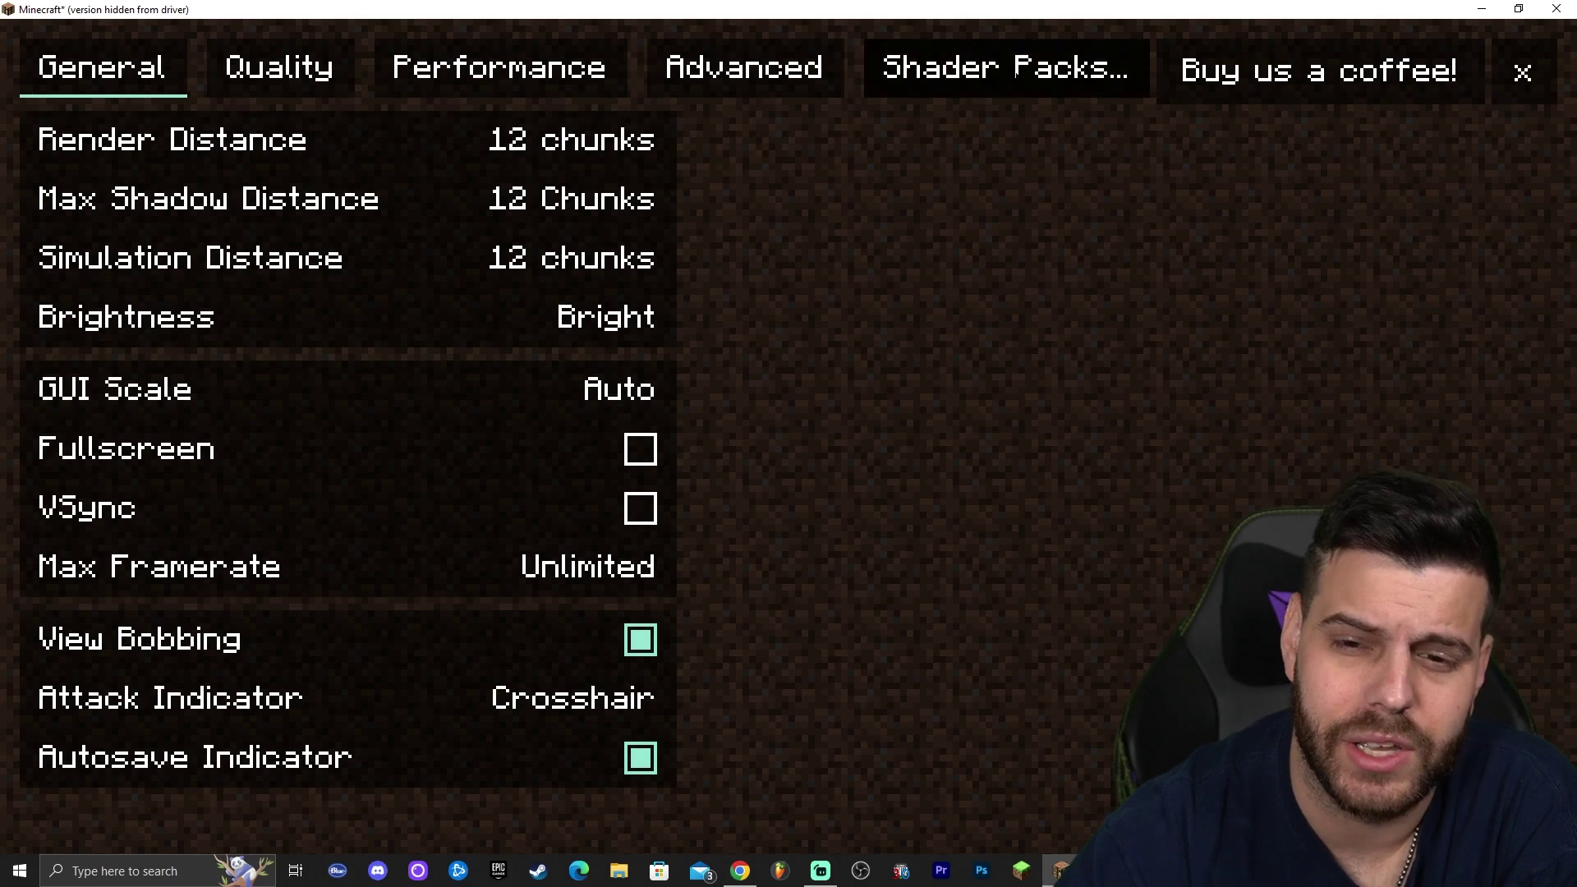
{"action": "left_click", "coordinate": [1065, 74]}
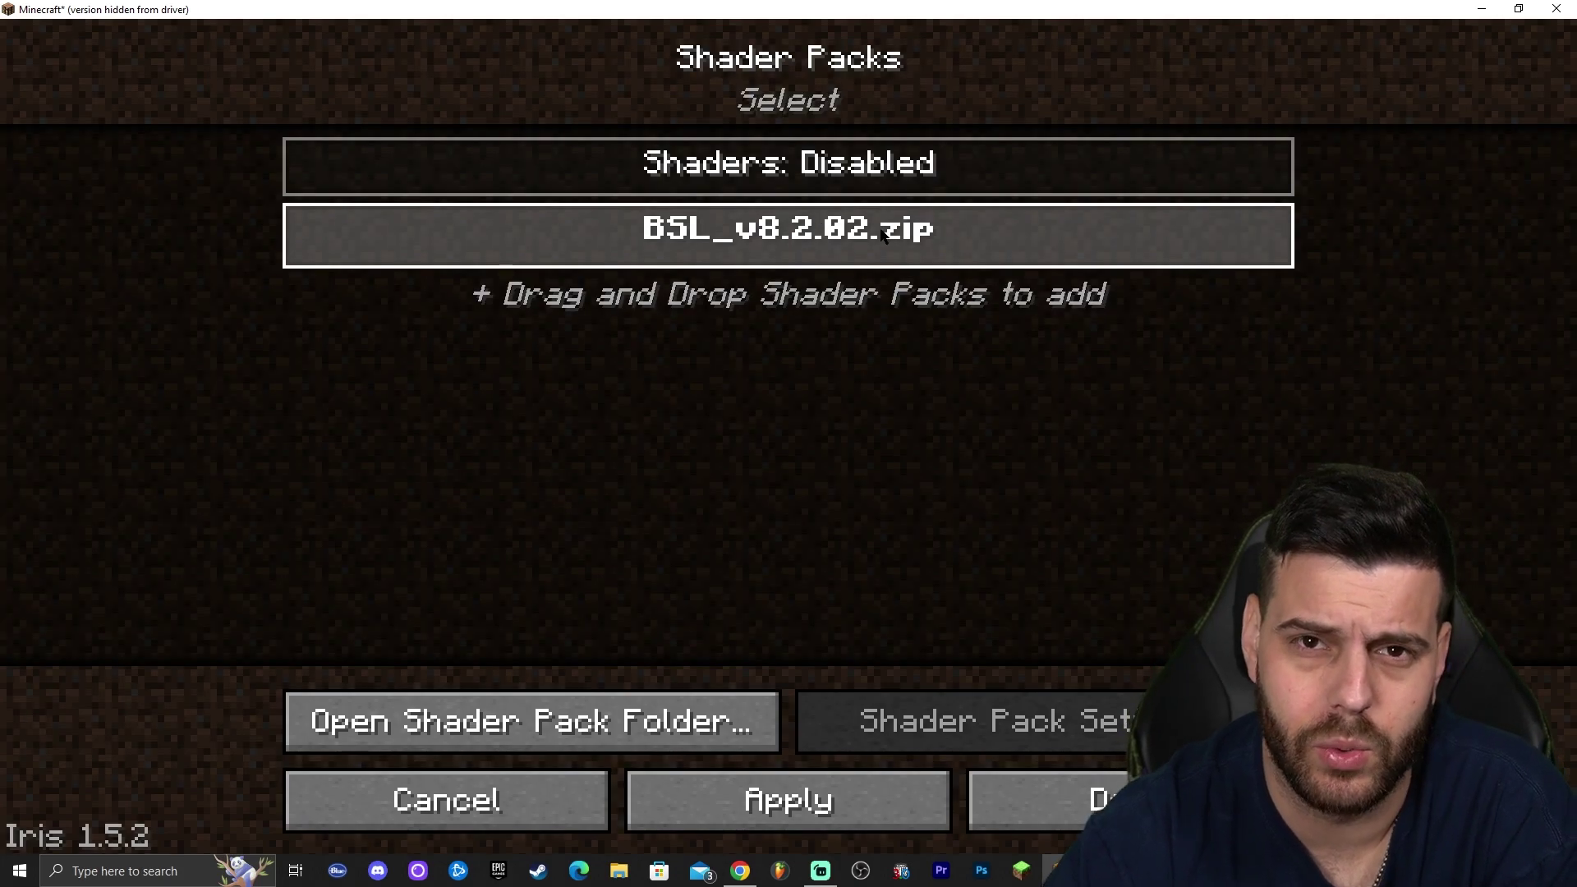
{"action": "left_click", "coordinate": [882, 236]}
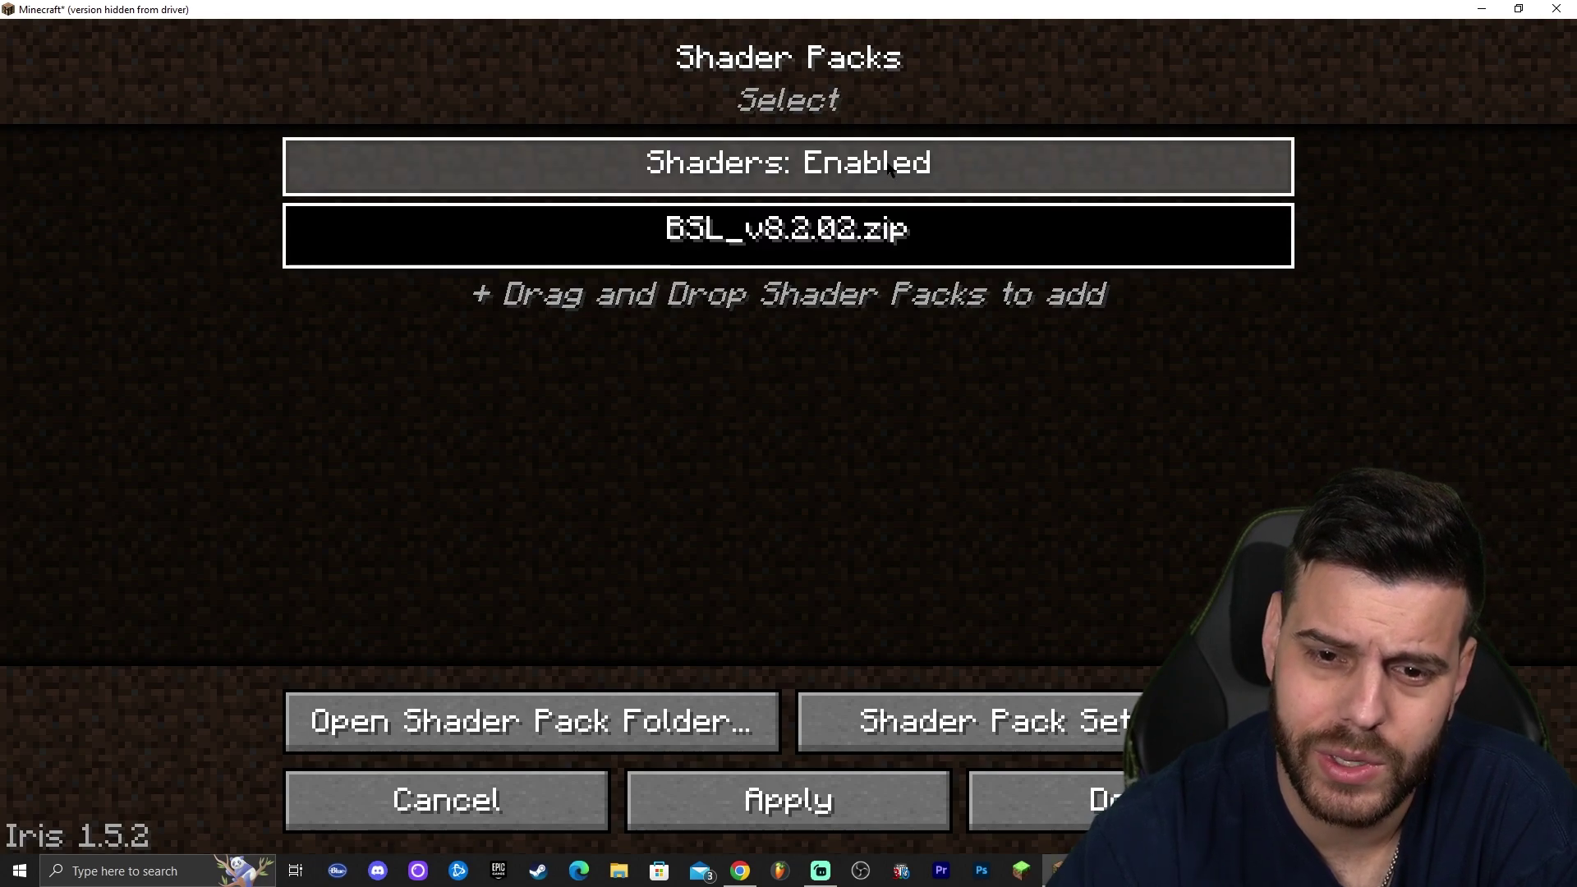
{"action": "left_click", "coordinate": [889, 169]}
{"action": "left_click", "coordinate": [759, 167]}
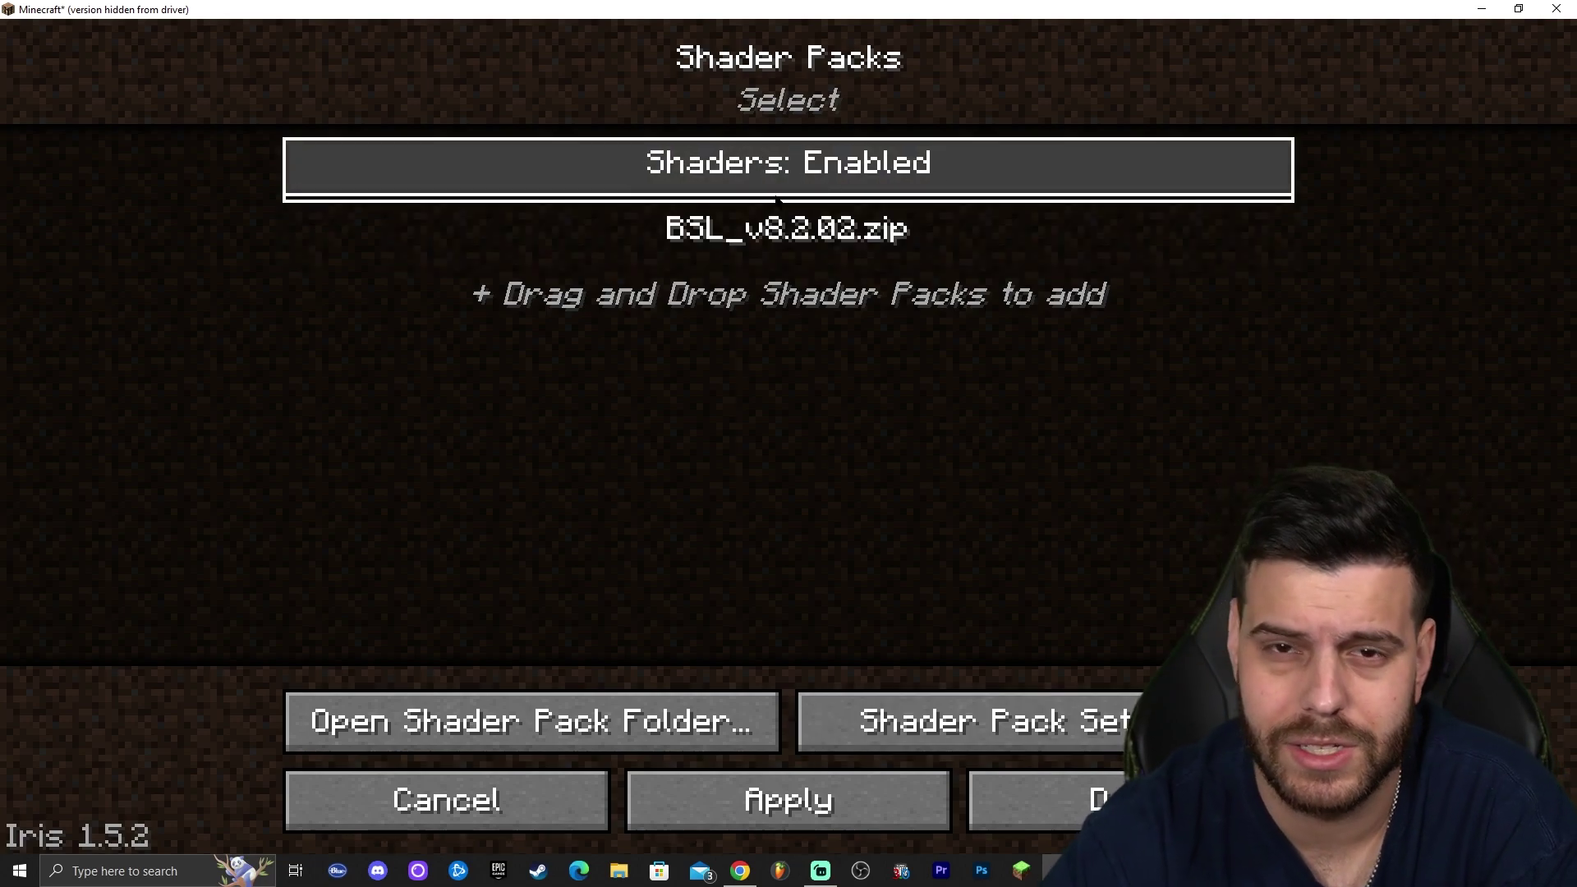
{"action": "left_click", "coordinate": [895, 234]}
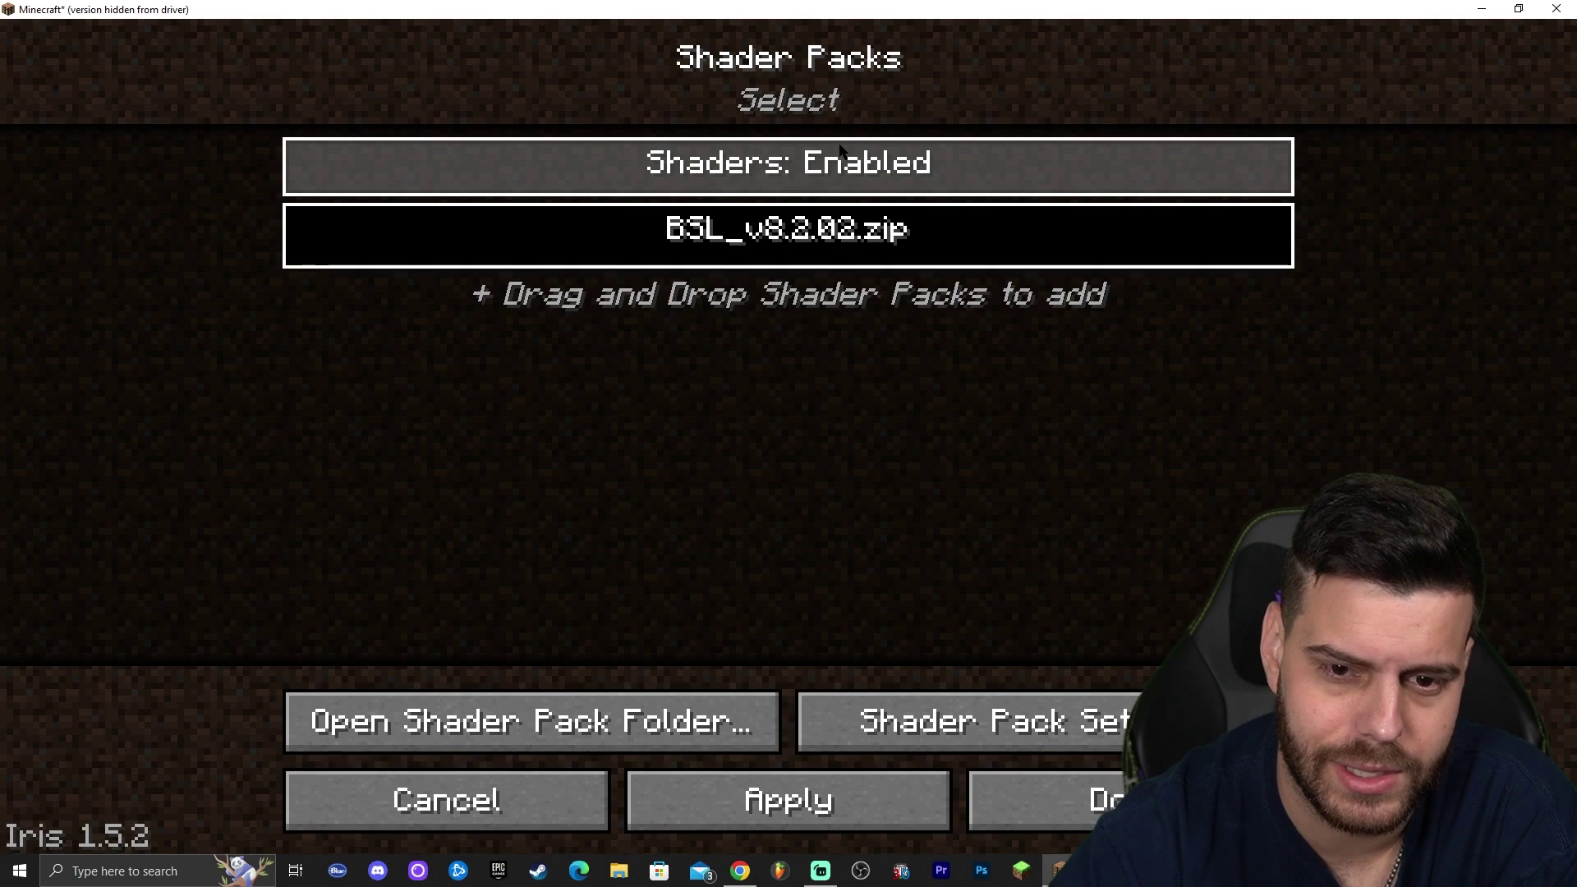
{"action": "left_click", "coordinate": [828, 160]}
{"action": "left_click", "coordinate": [803, 235]}
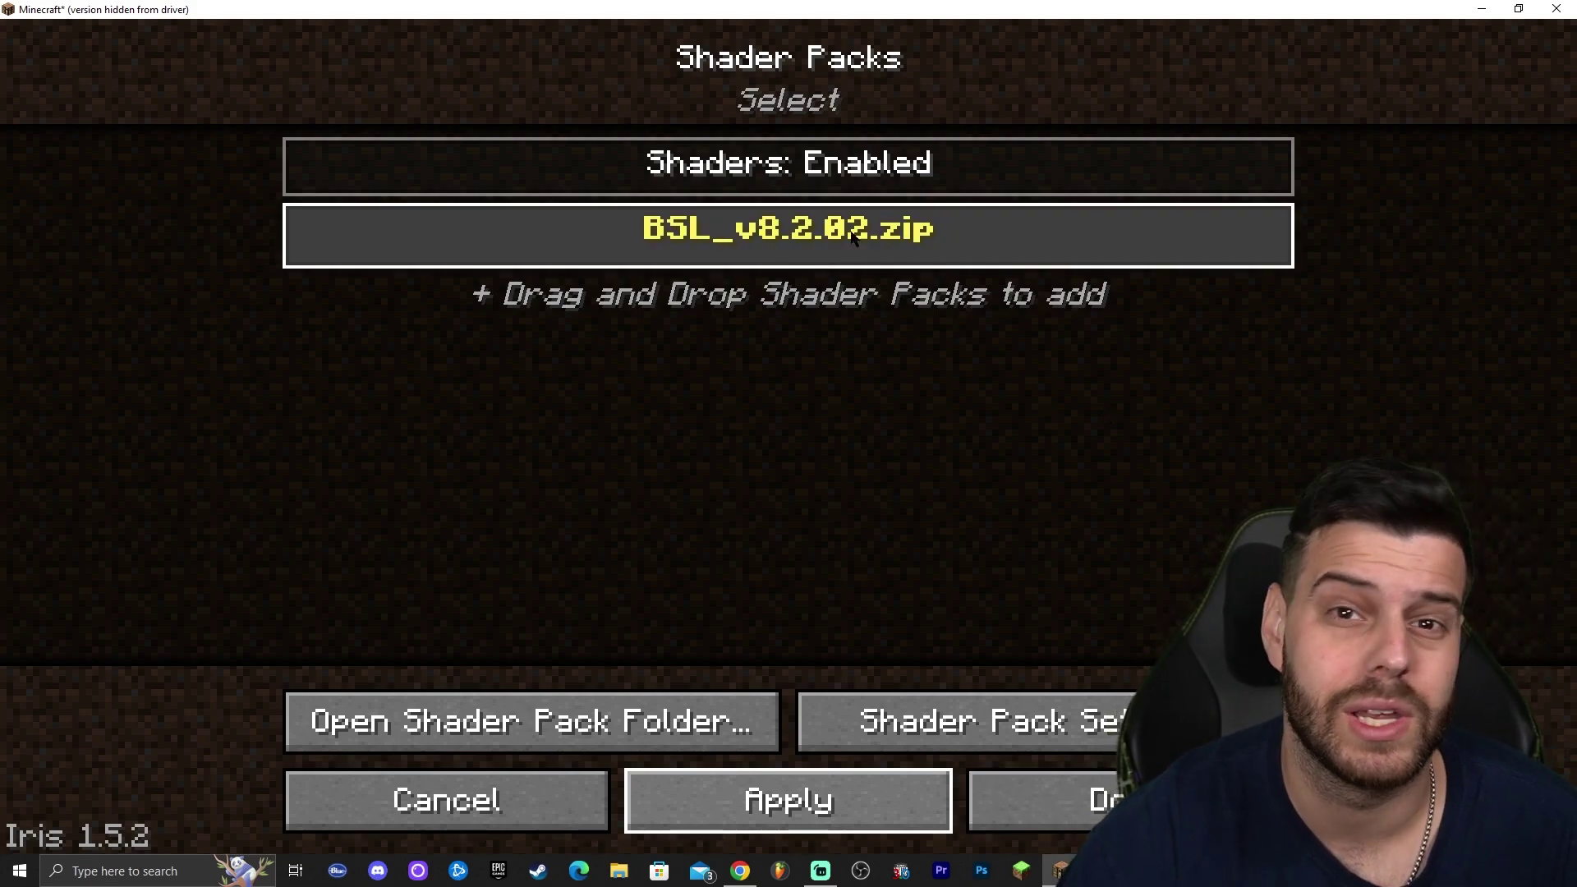
Back out of the shader and video settings to the title screen.
{"action": "key", "text": "Escape"}
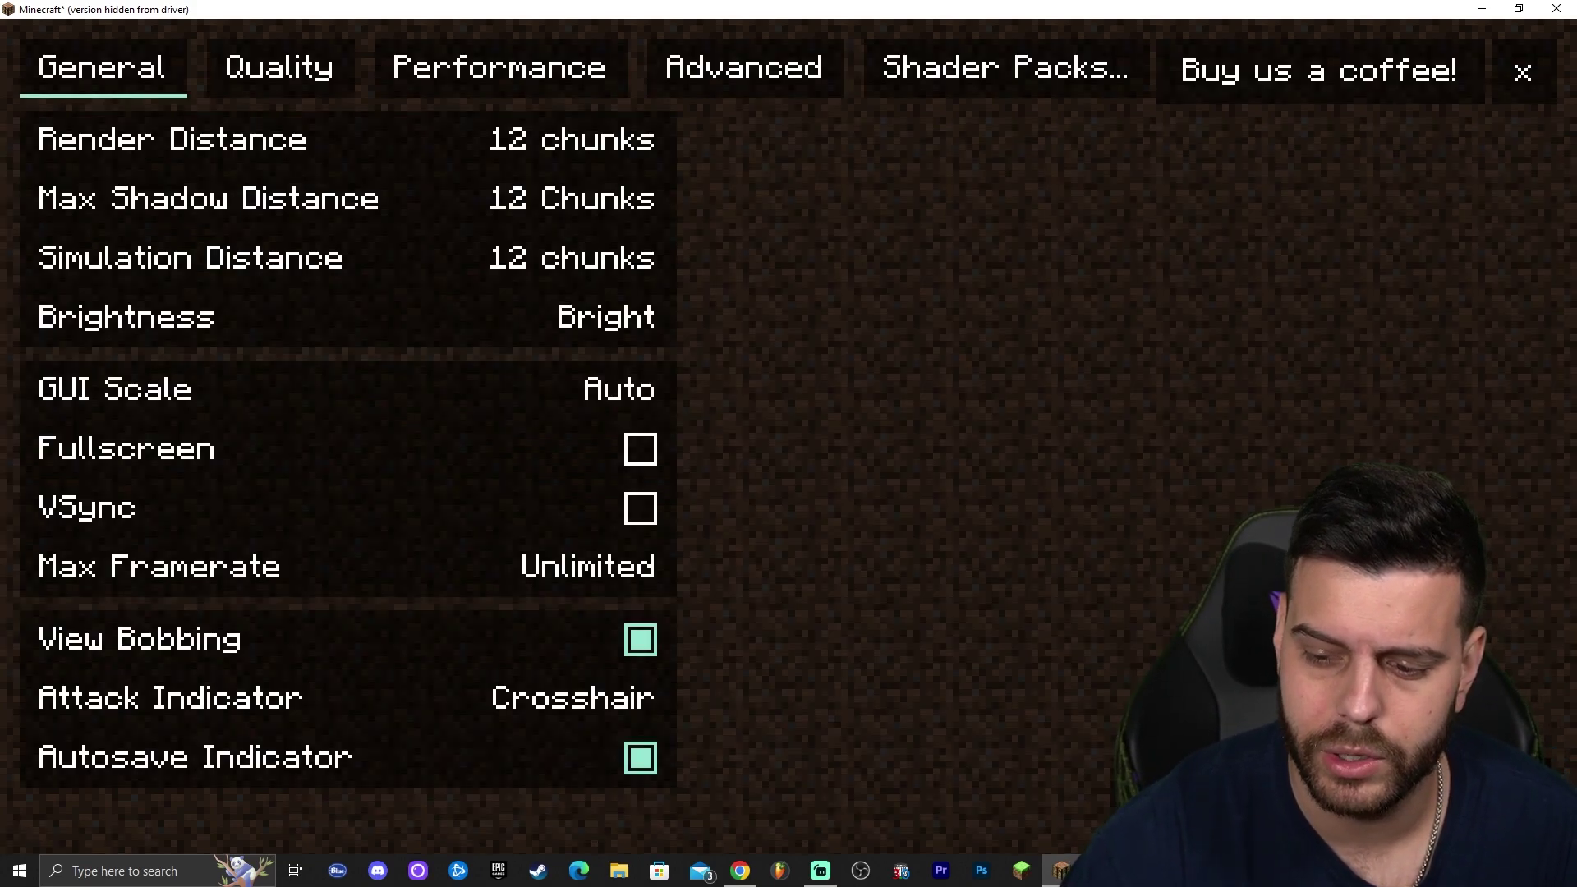
{"action": "key", "text": "Escape"}
{"action": "left_click", "coordinate": [921, 727]}
Load the BSL world, turn shaders off, and walk toward the island in vanilla graphics.
{"action": "left_click", "coordinate": [789, 411]}
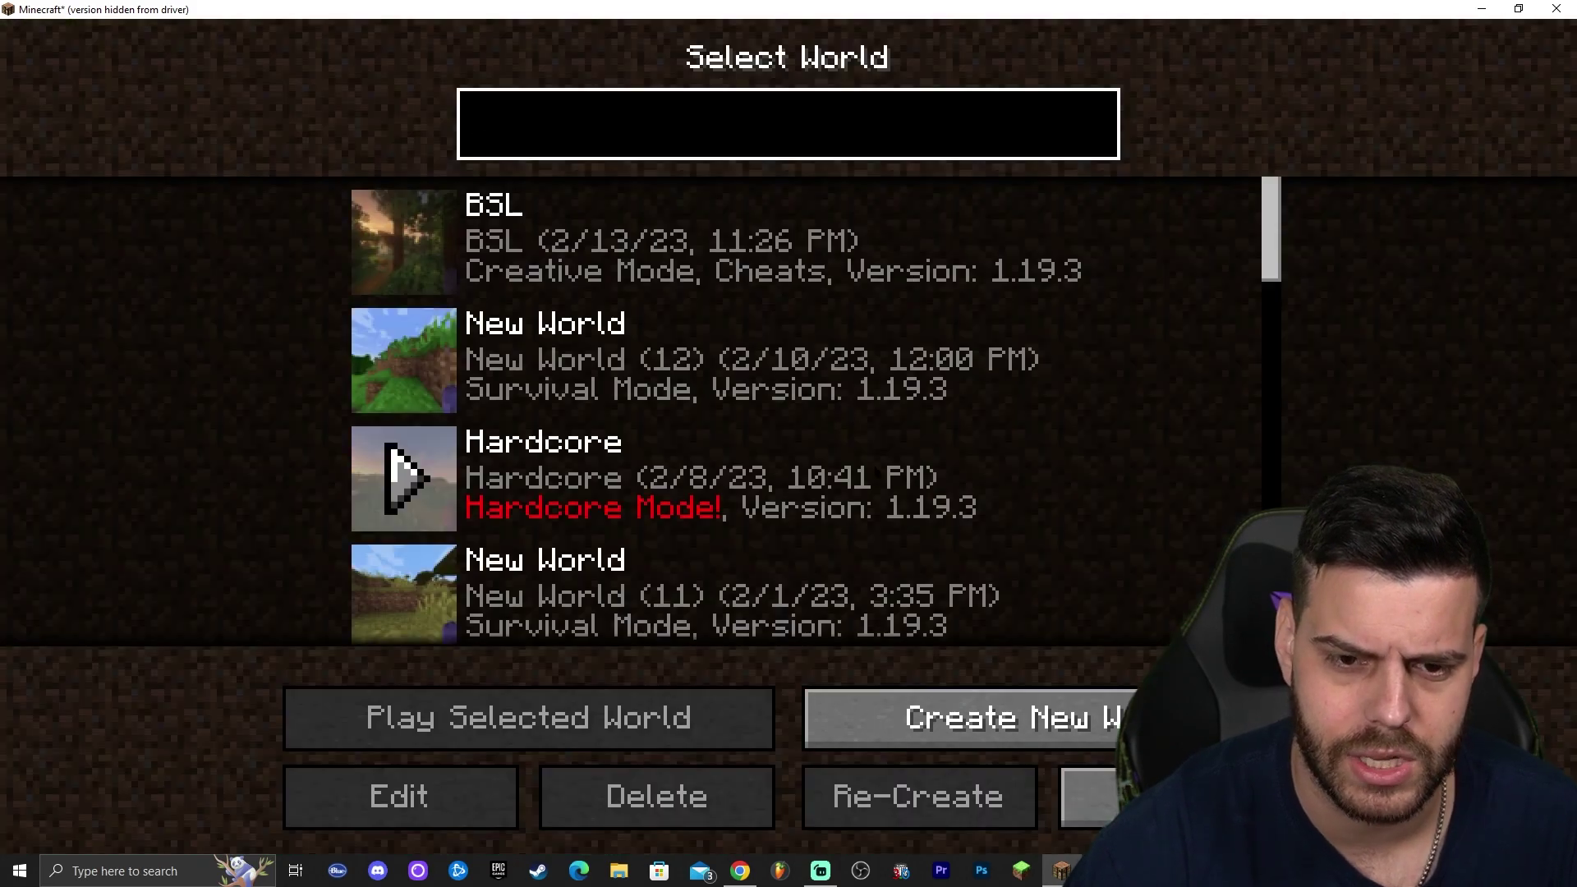
{"action": "left_click", "coordinate": [436, 243]}
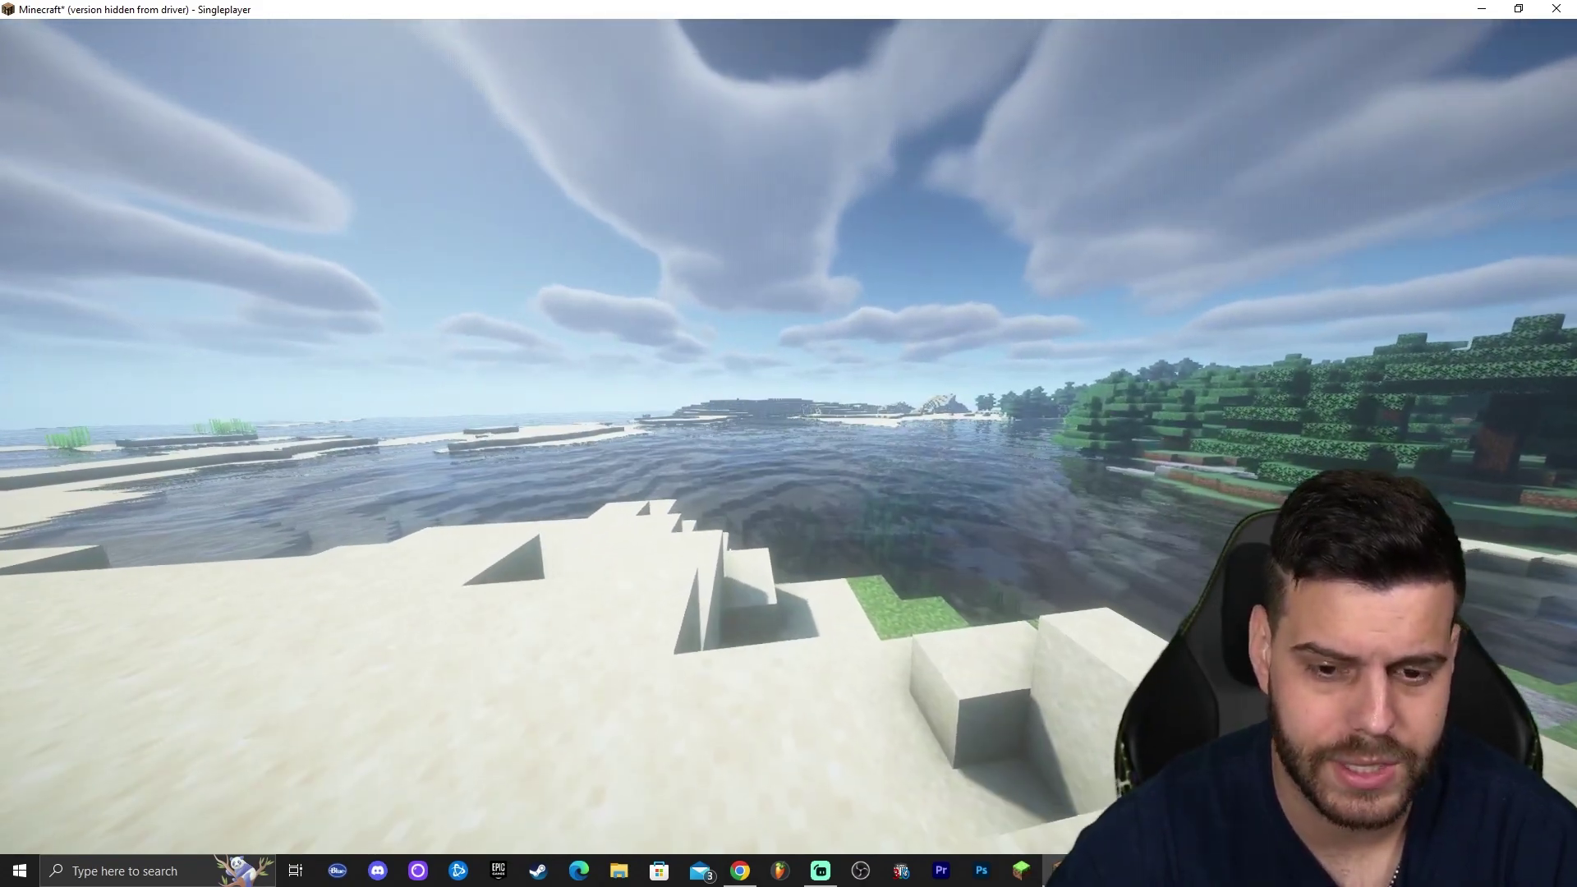
{"action": "key", "text": "k"}
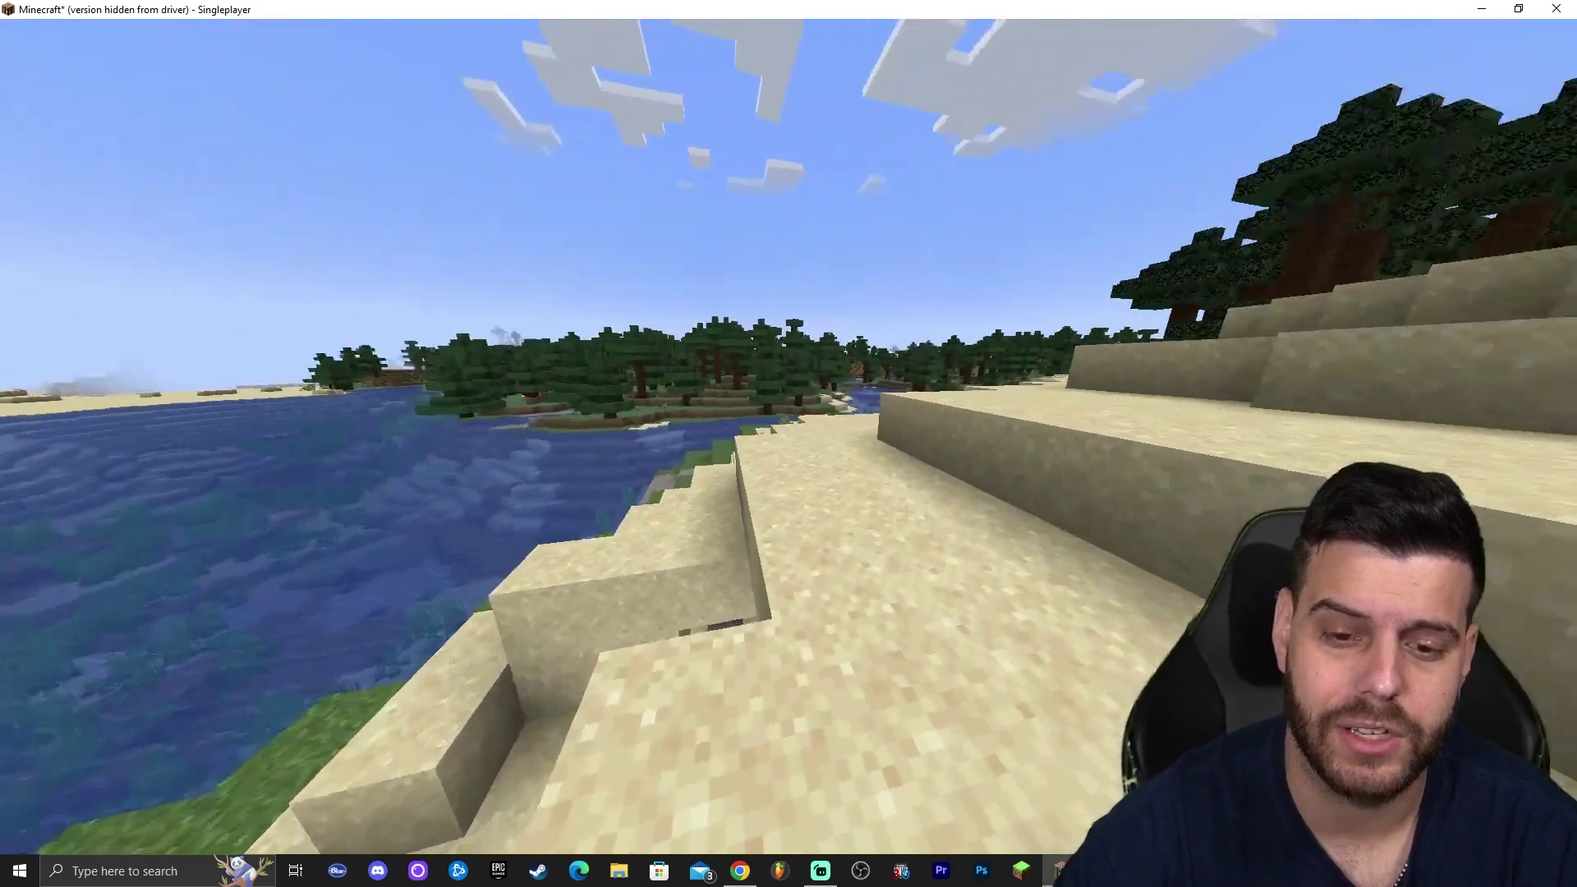
{"action": "key", "text": "e"}
{"action": "key", "text": "e"}
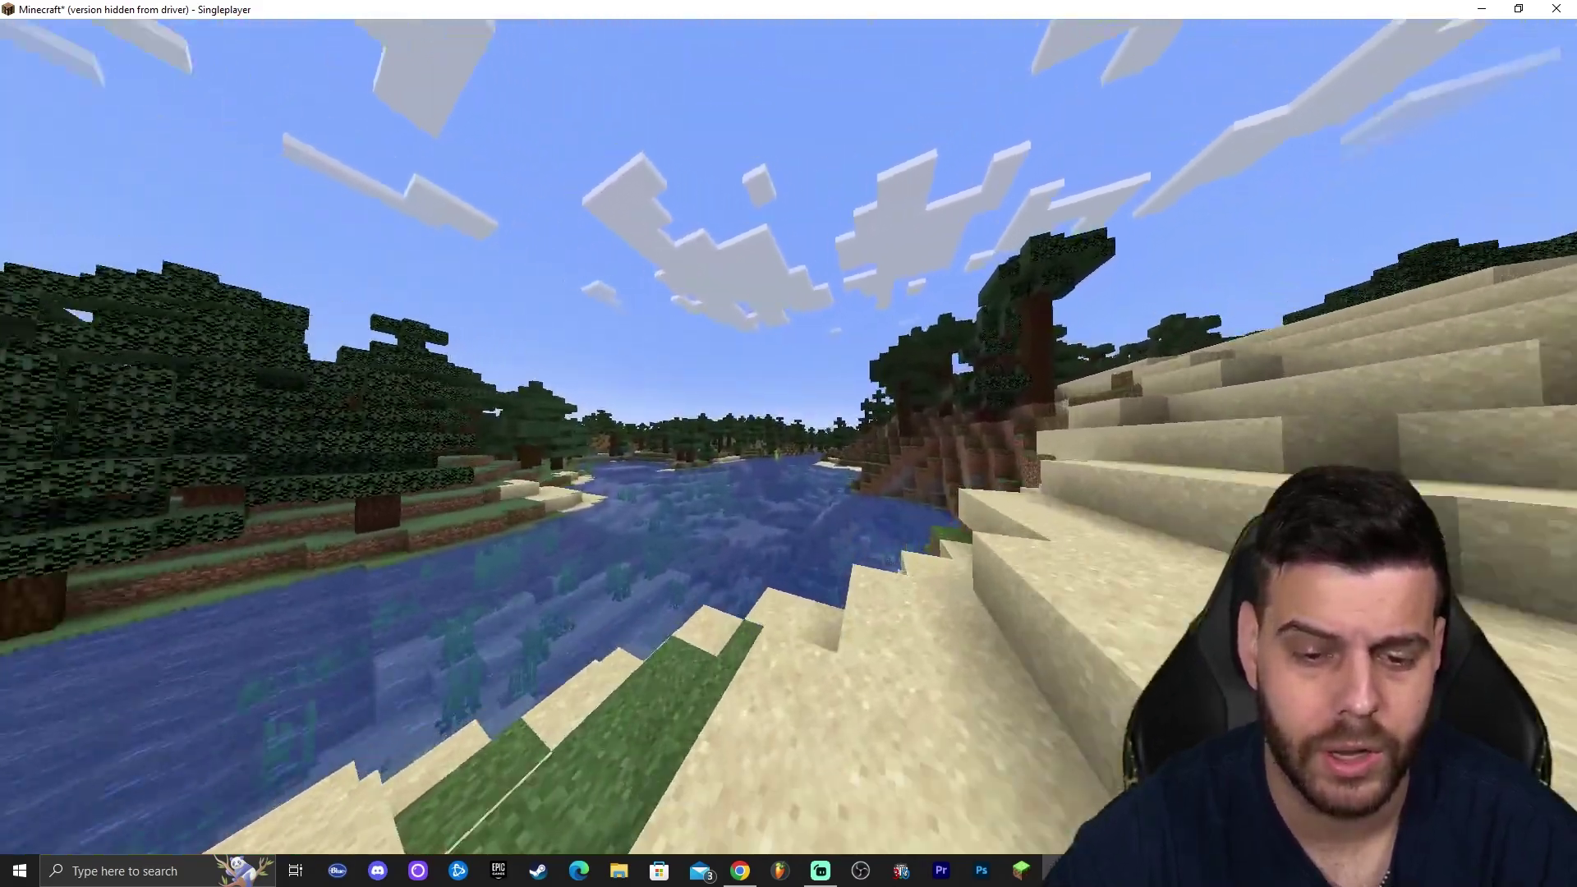
{"action": "key", "text": "w"}
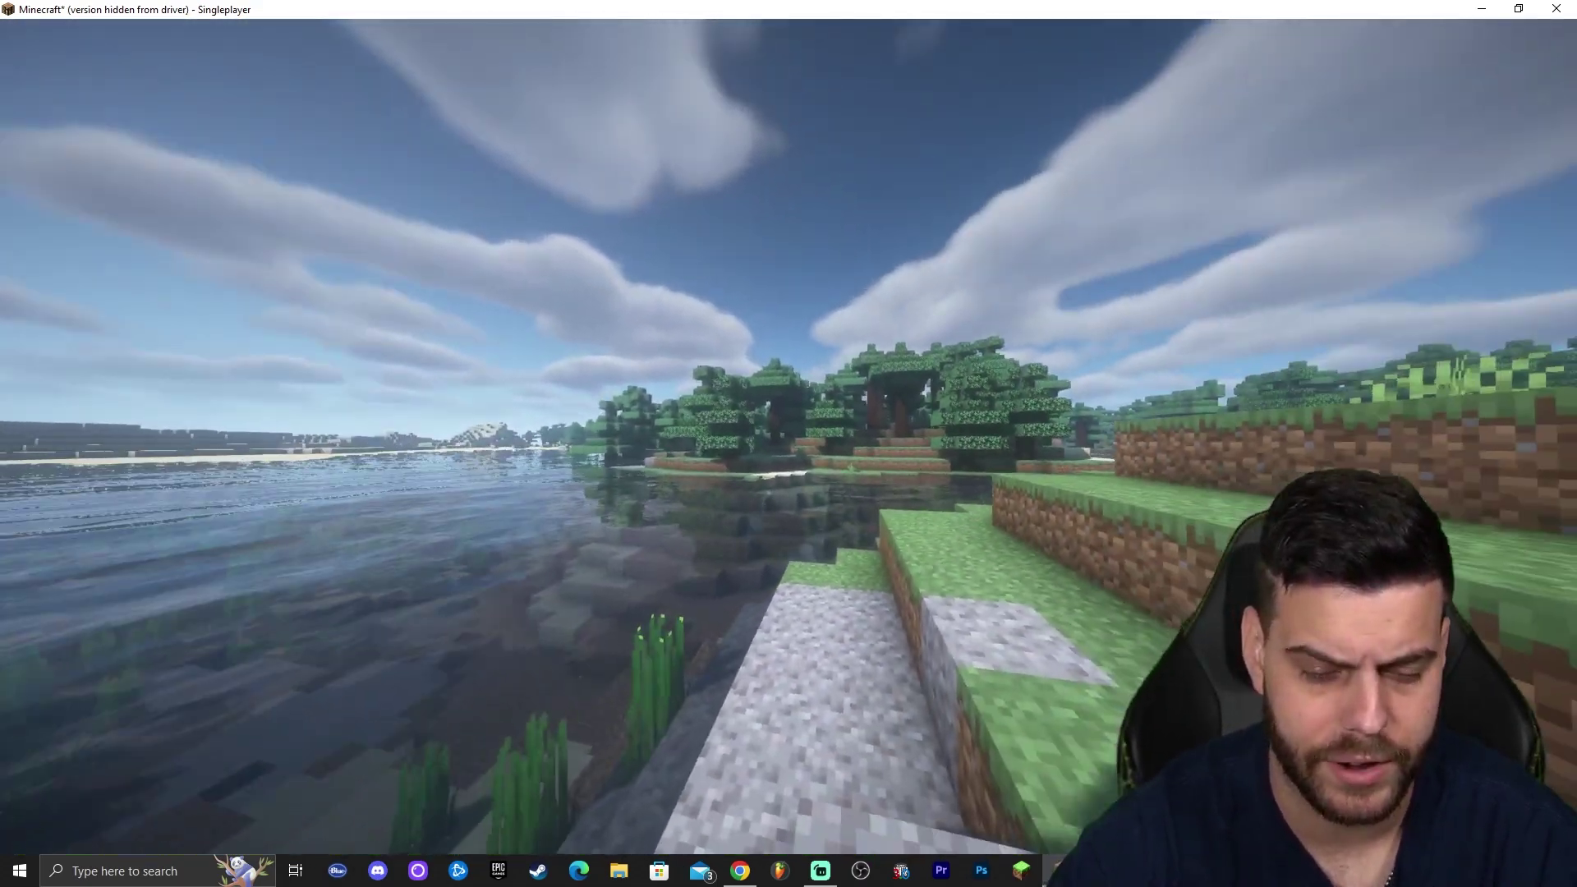
Check the in-game shader pack list, then toggle shaders off and back on with K.
{"action": "key", "text": "o"}
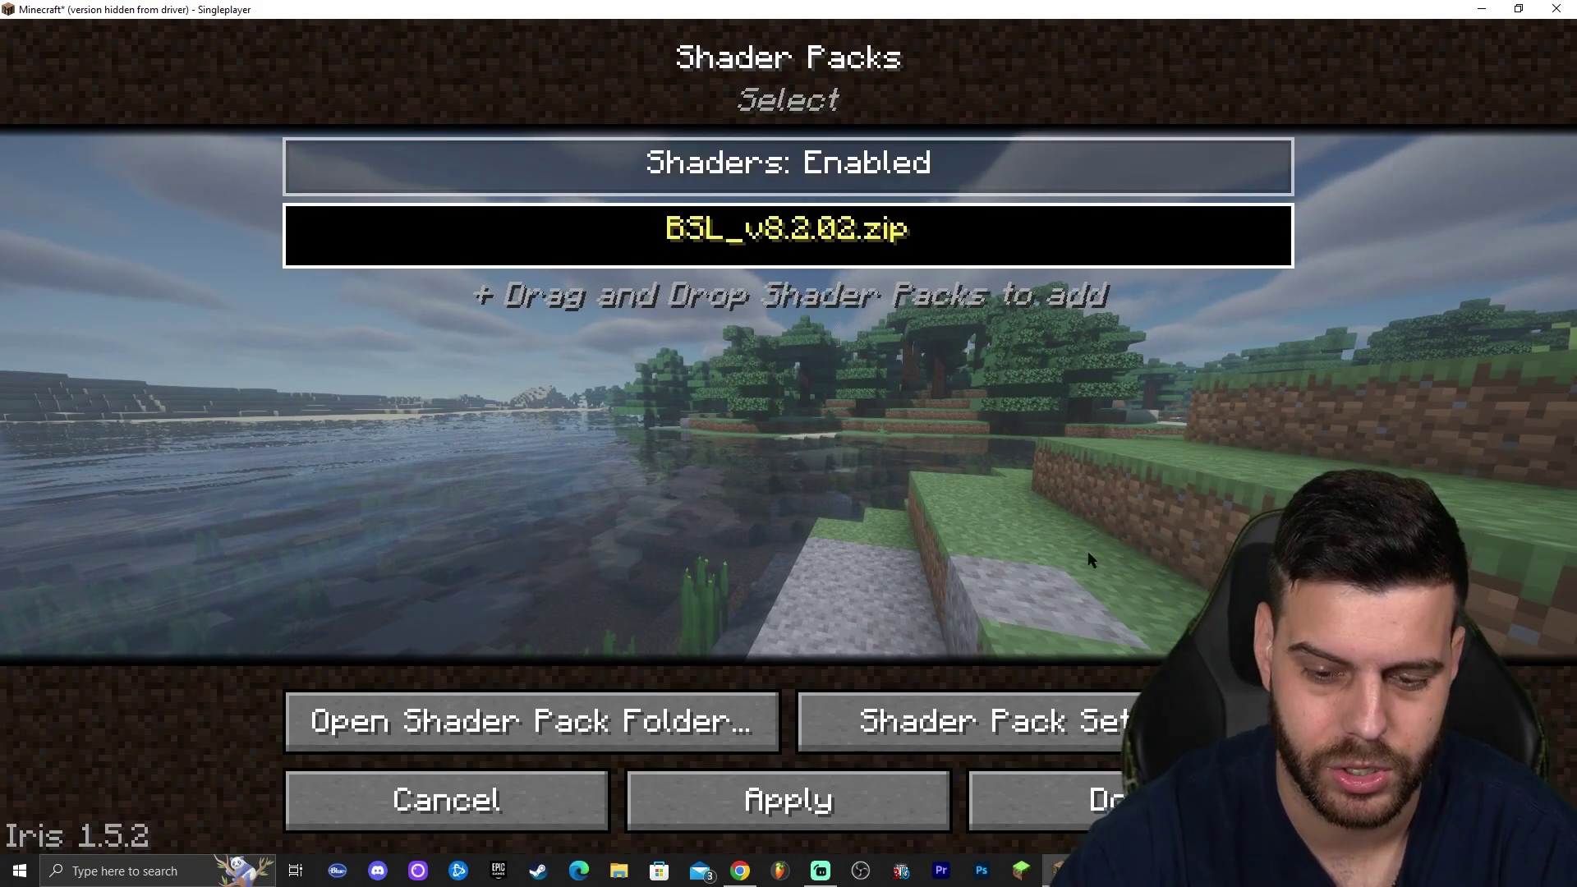
{"action": "key", "text": "Escape"}
{"action": "key", "text": "o"}
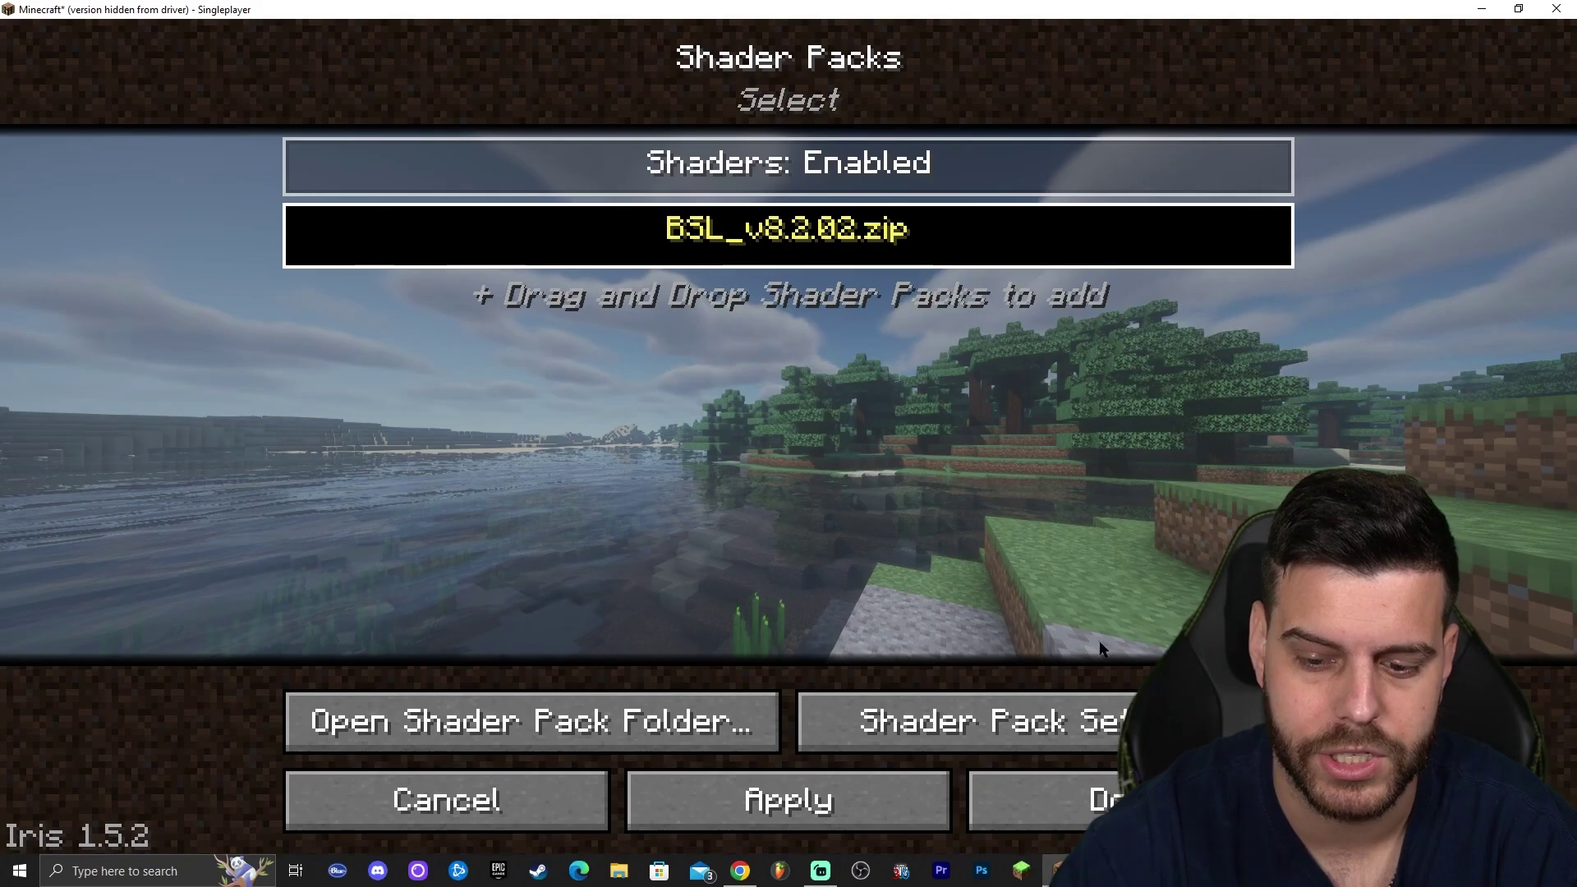
{"action": "key", "text": "Escape"}
{"action": "key", "text": "k"}
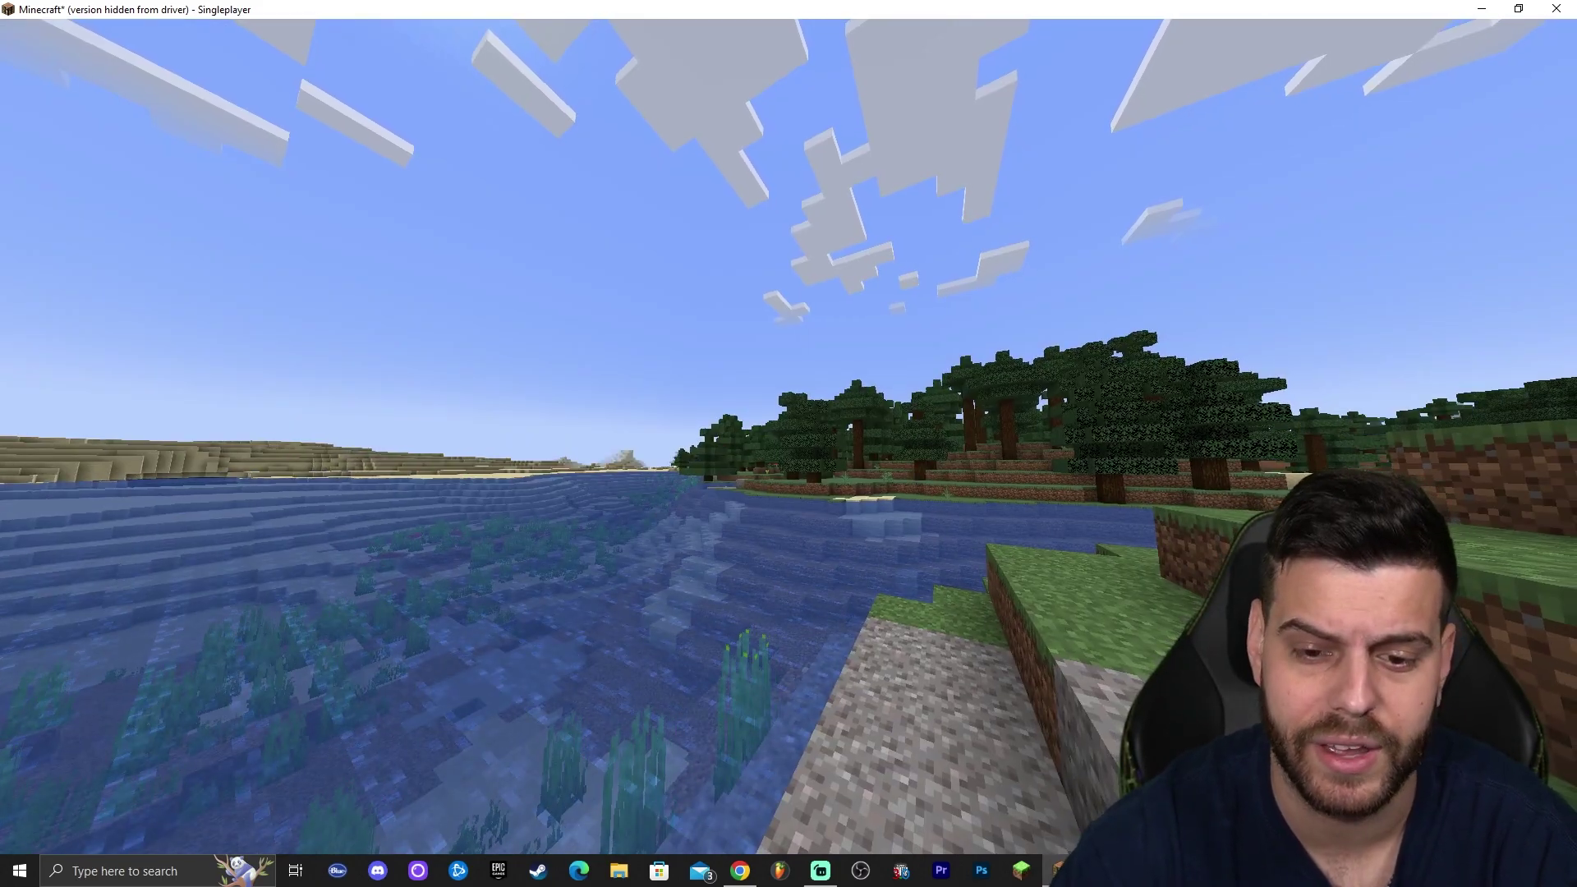
{"action": "key", "text": "k"}
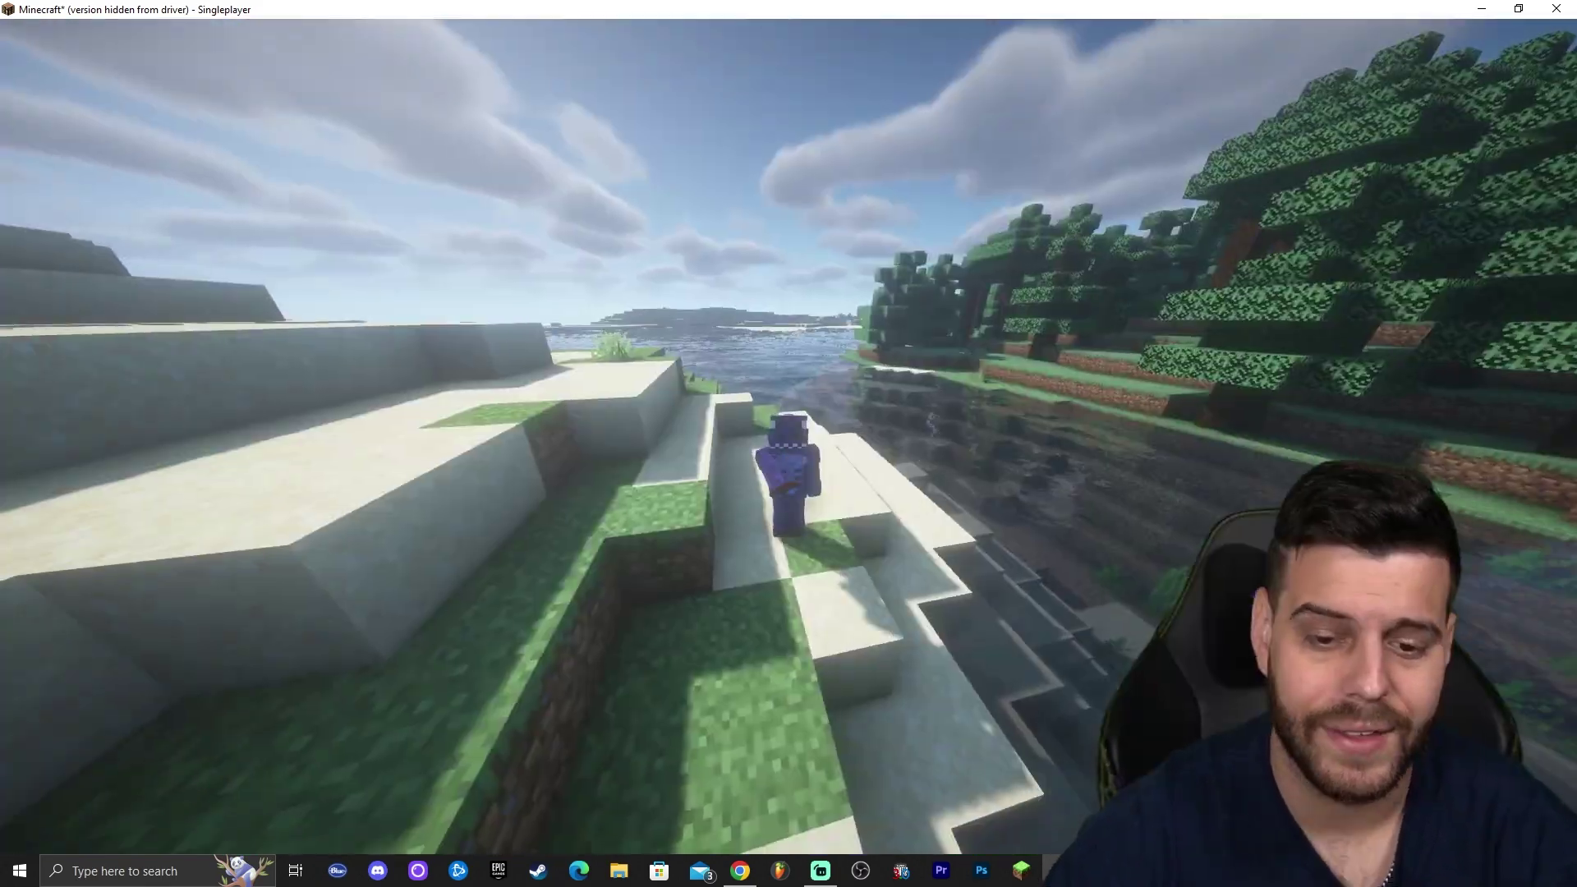